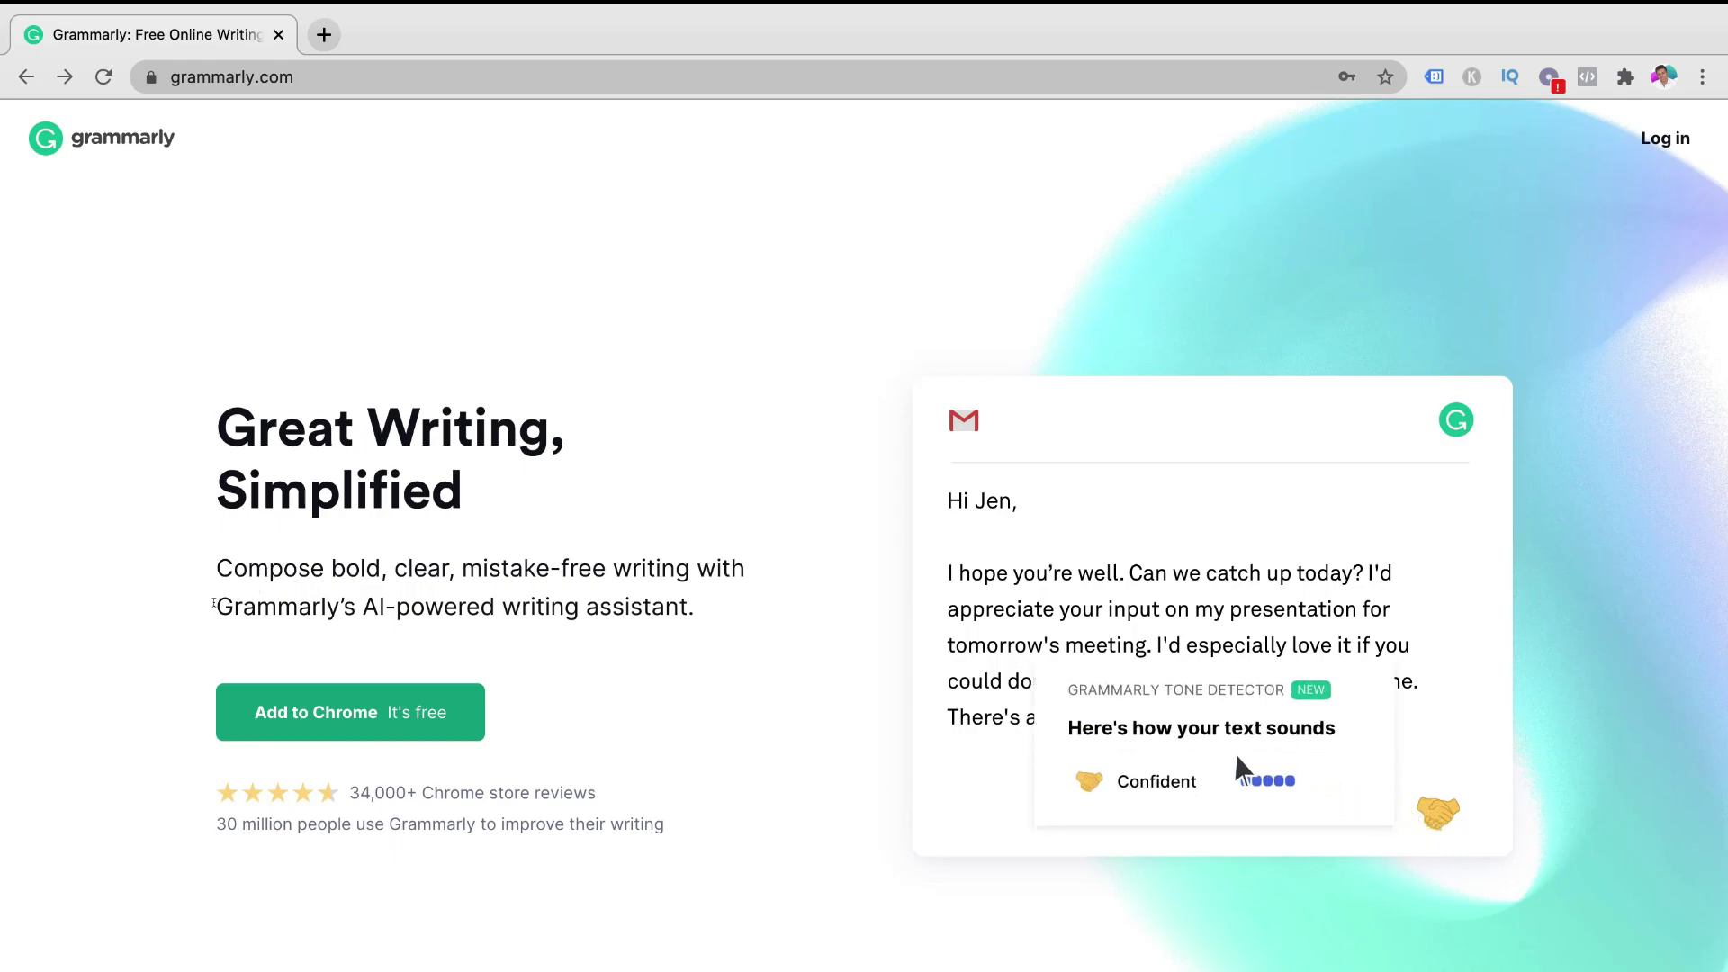
Step: Highlight and then deselect the AI writing assistant tagline, then scroll down to the Works Where You Do apps section
left_click_drag(216, 606, 689, 601)
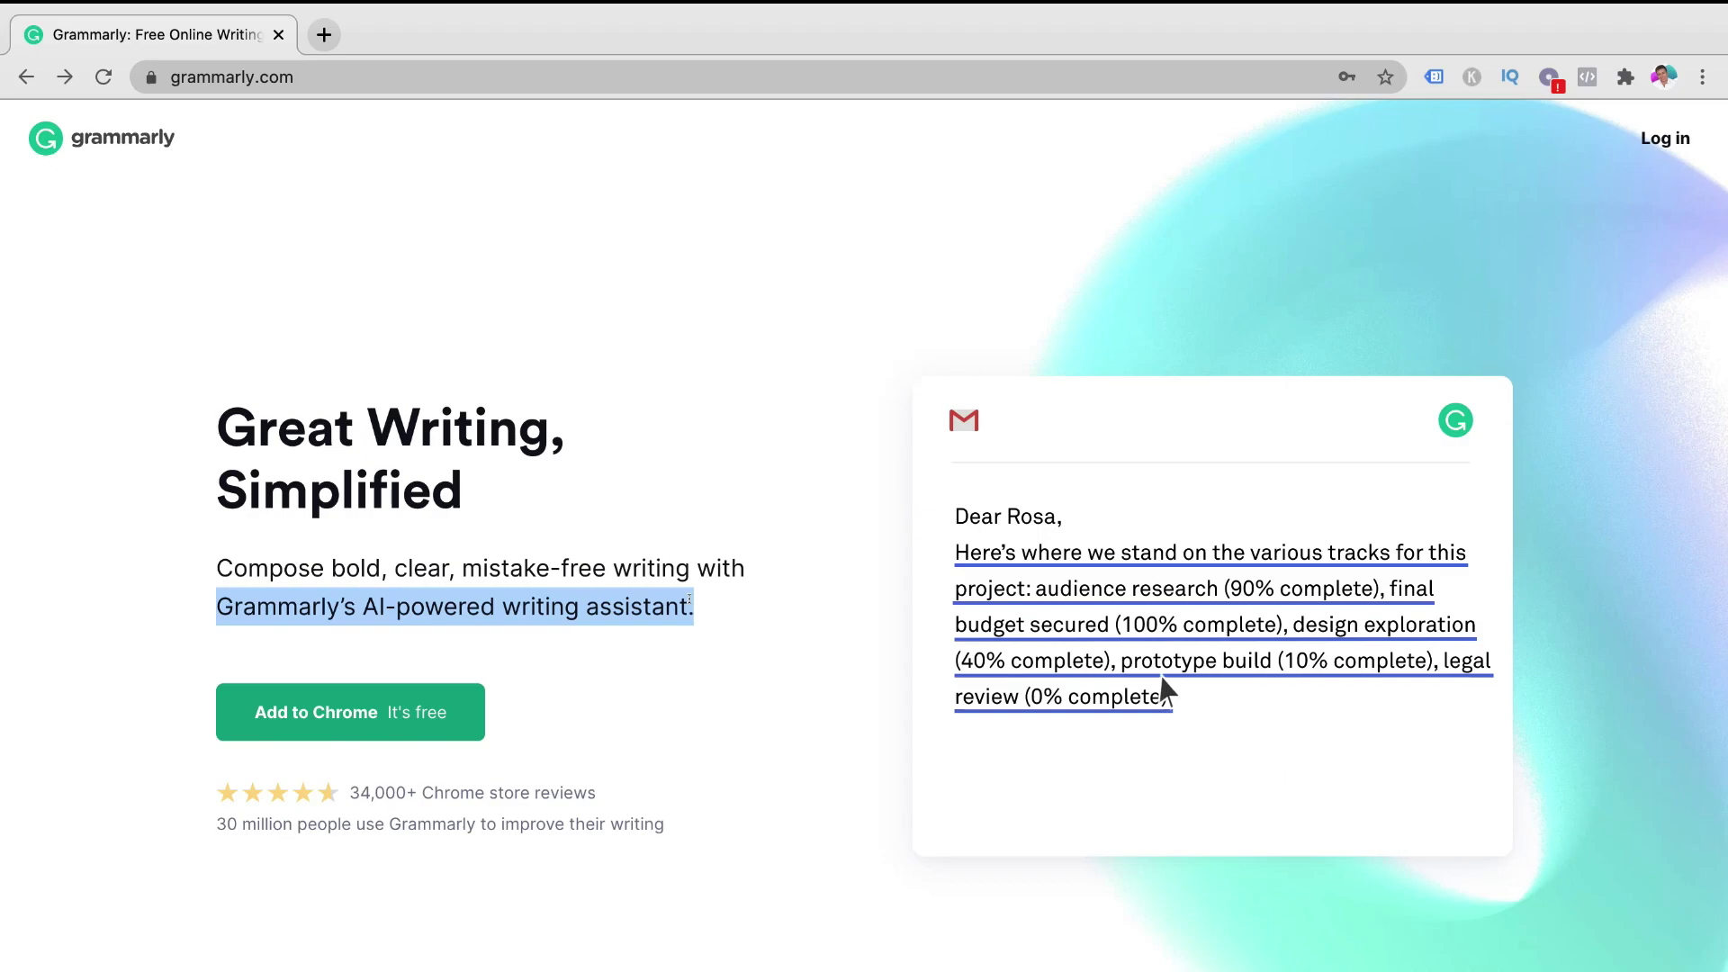
left_click(711, 620)
scroll(809, 749, "down", 5)
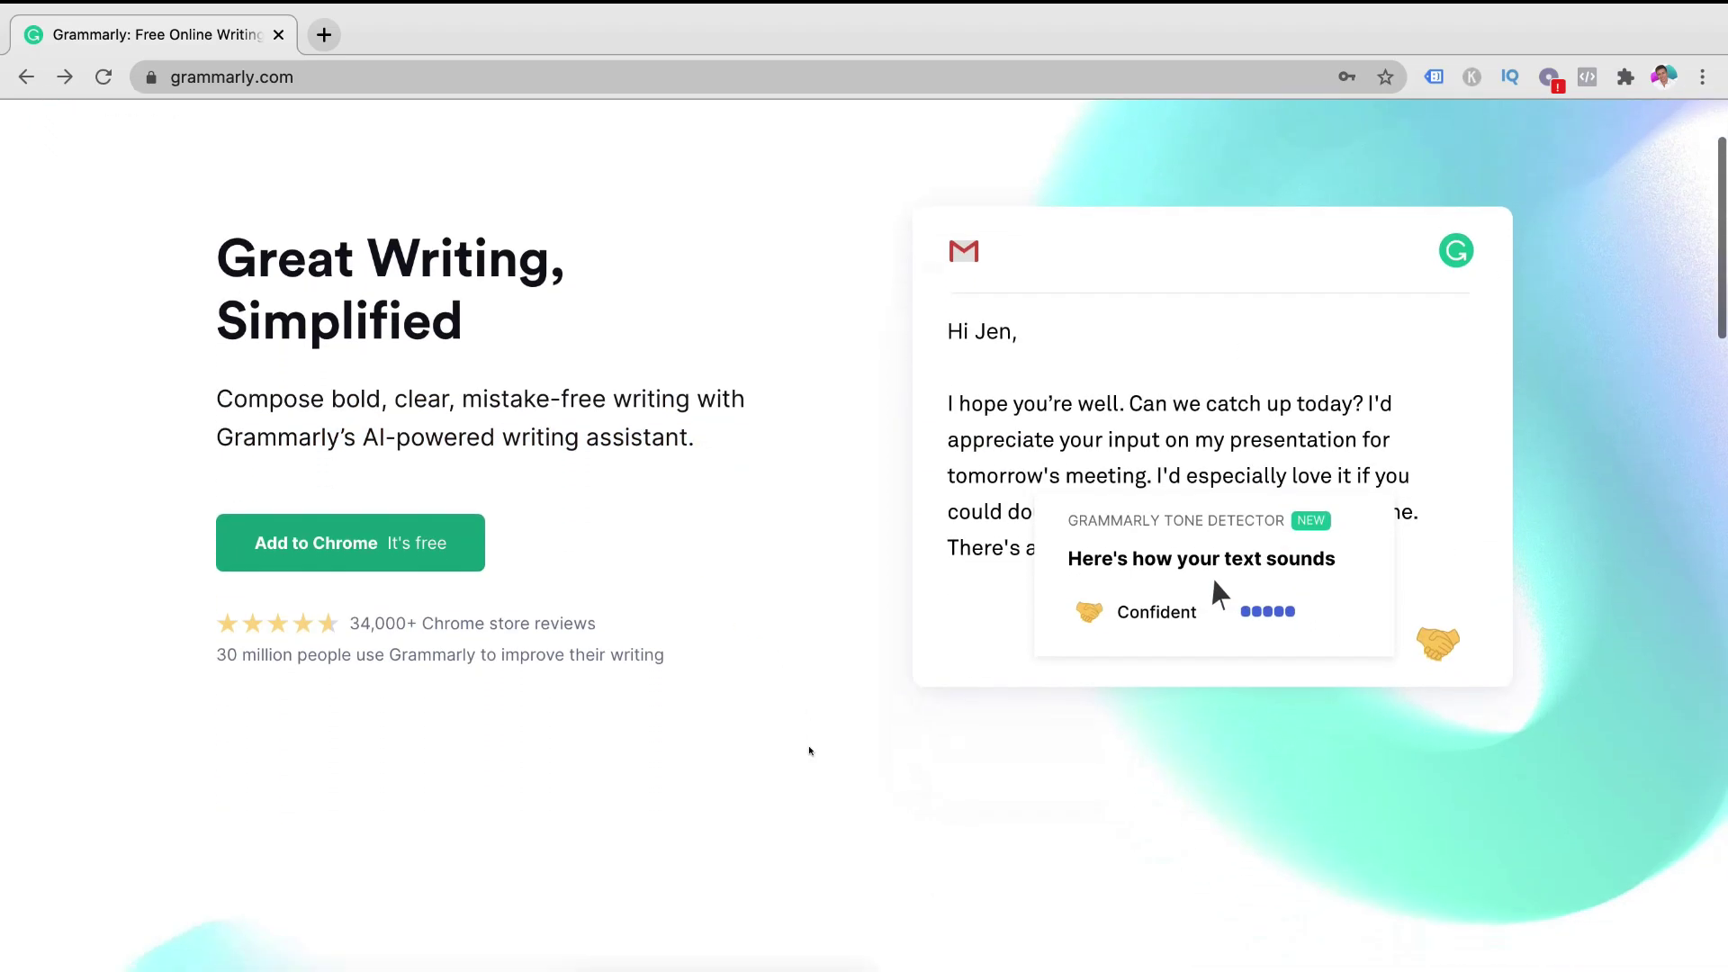
scroll(948, 766, "down", 3)
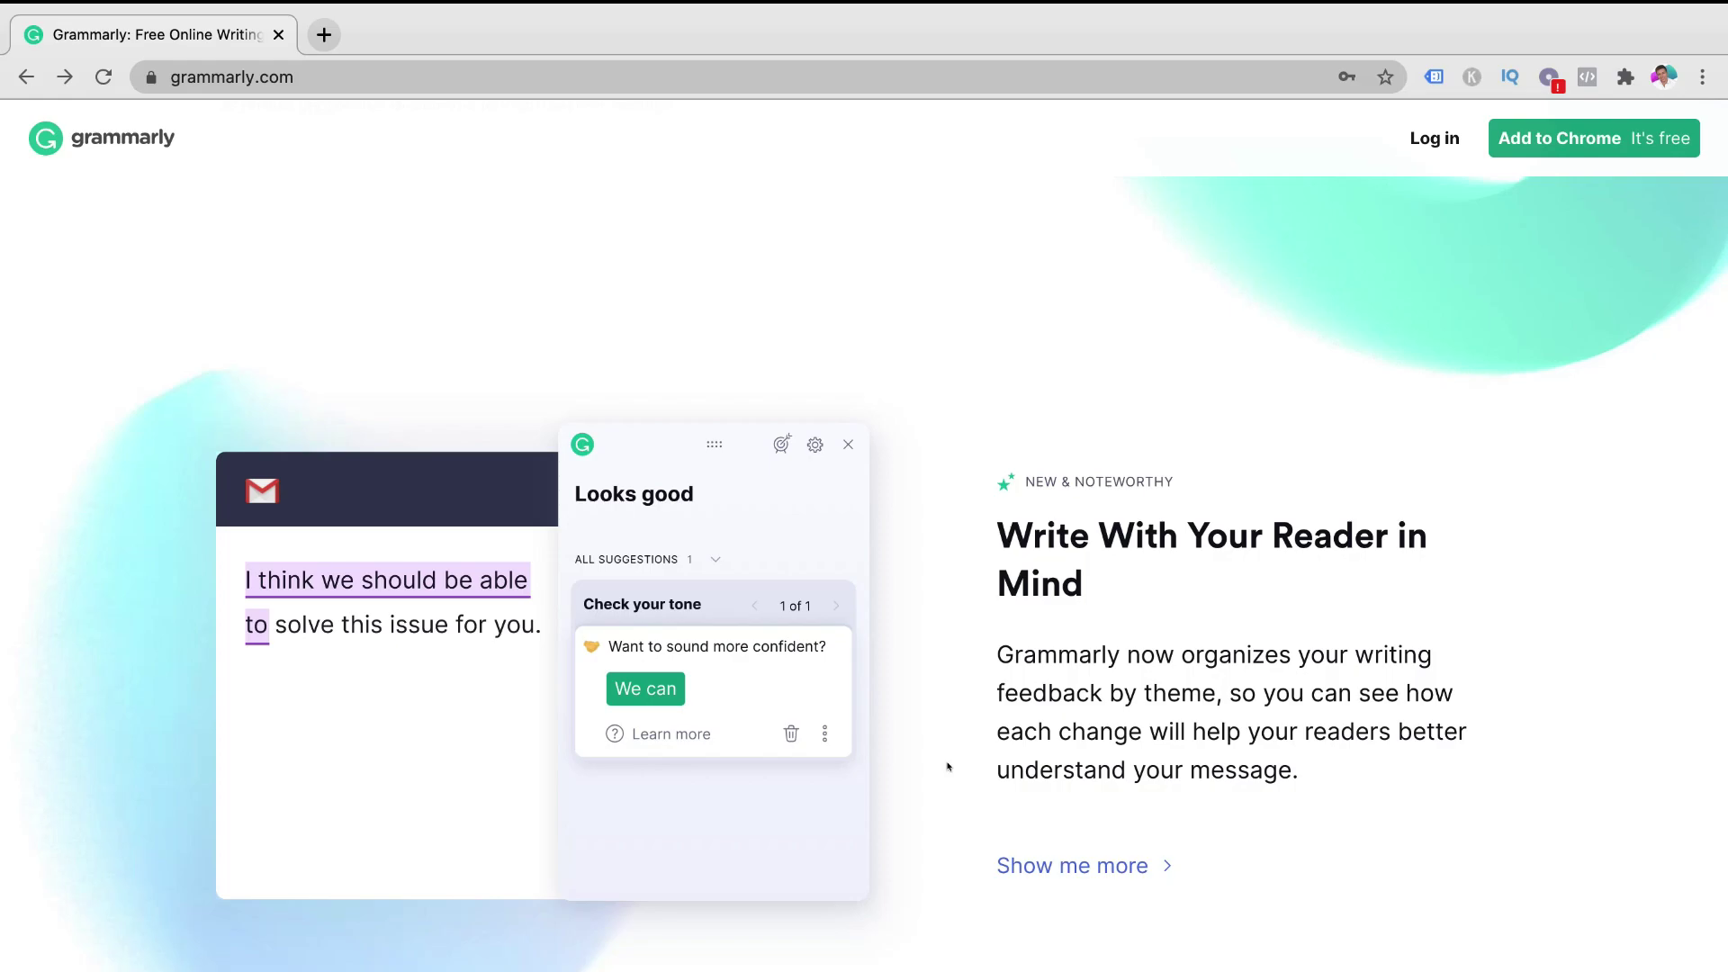
scroll(948, 767, "down", 6)
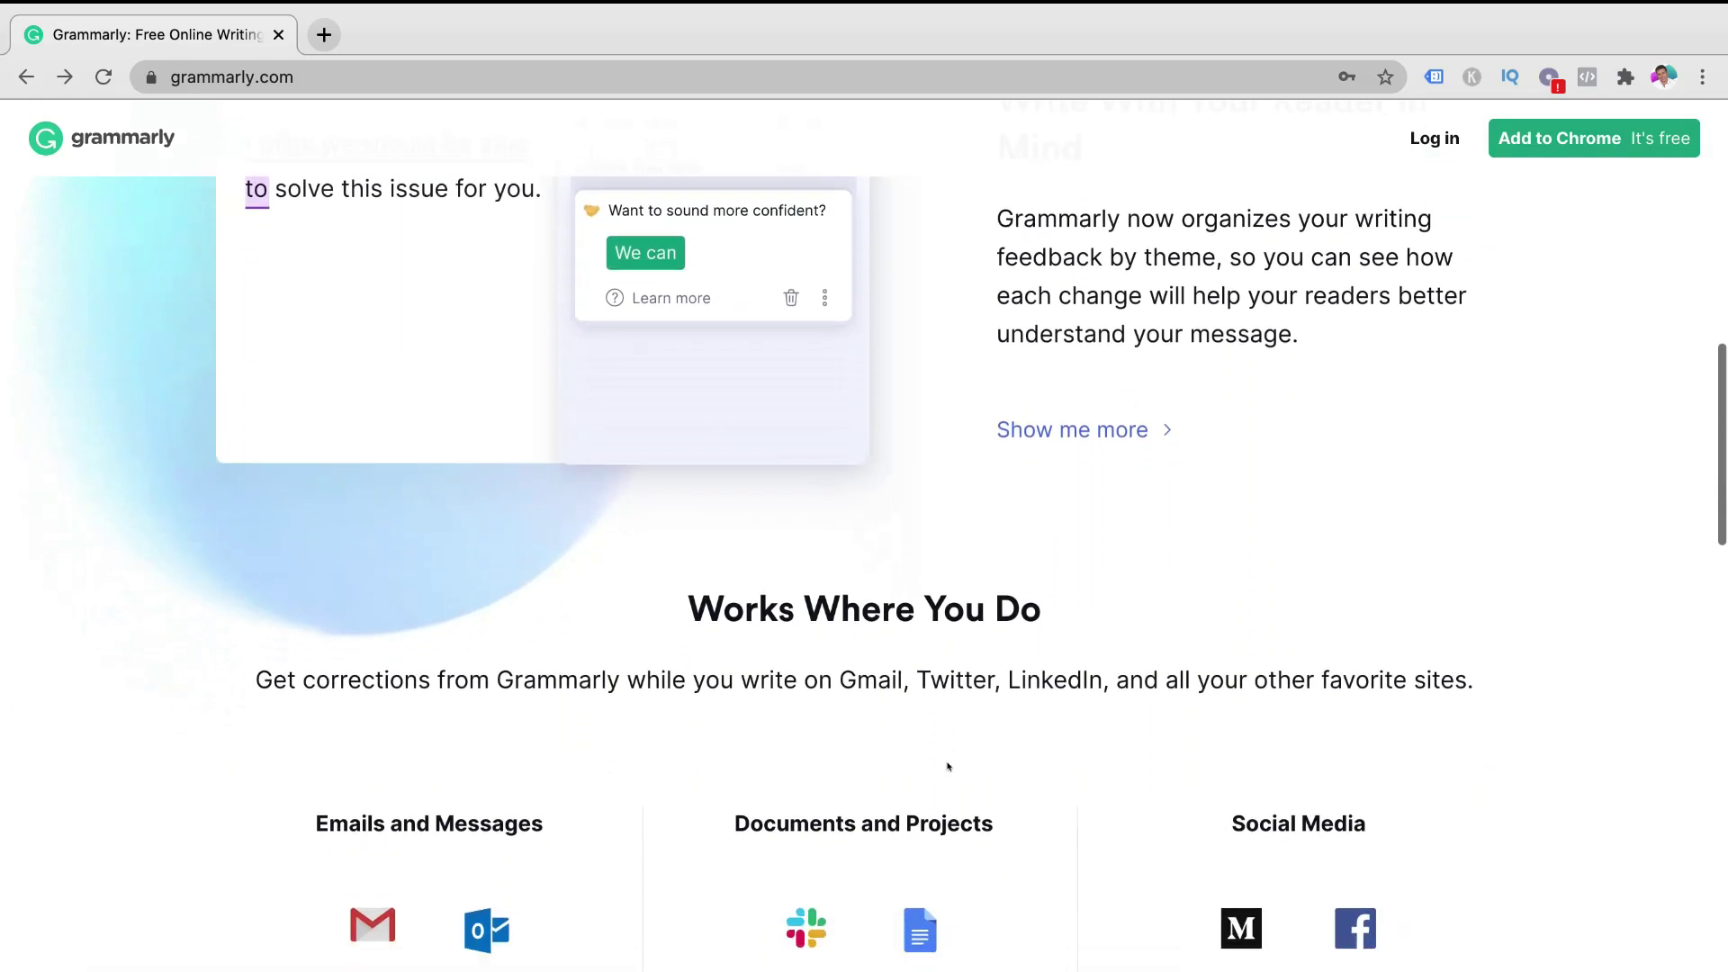
Step: Scroll down to Beyond Grammar and Spelling, then back up to the 'Great Writing, Simplified' hero
scroll(1112, 503, "down", 2)
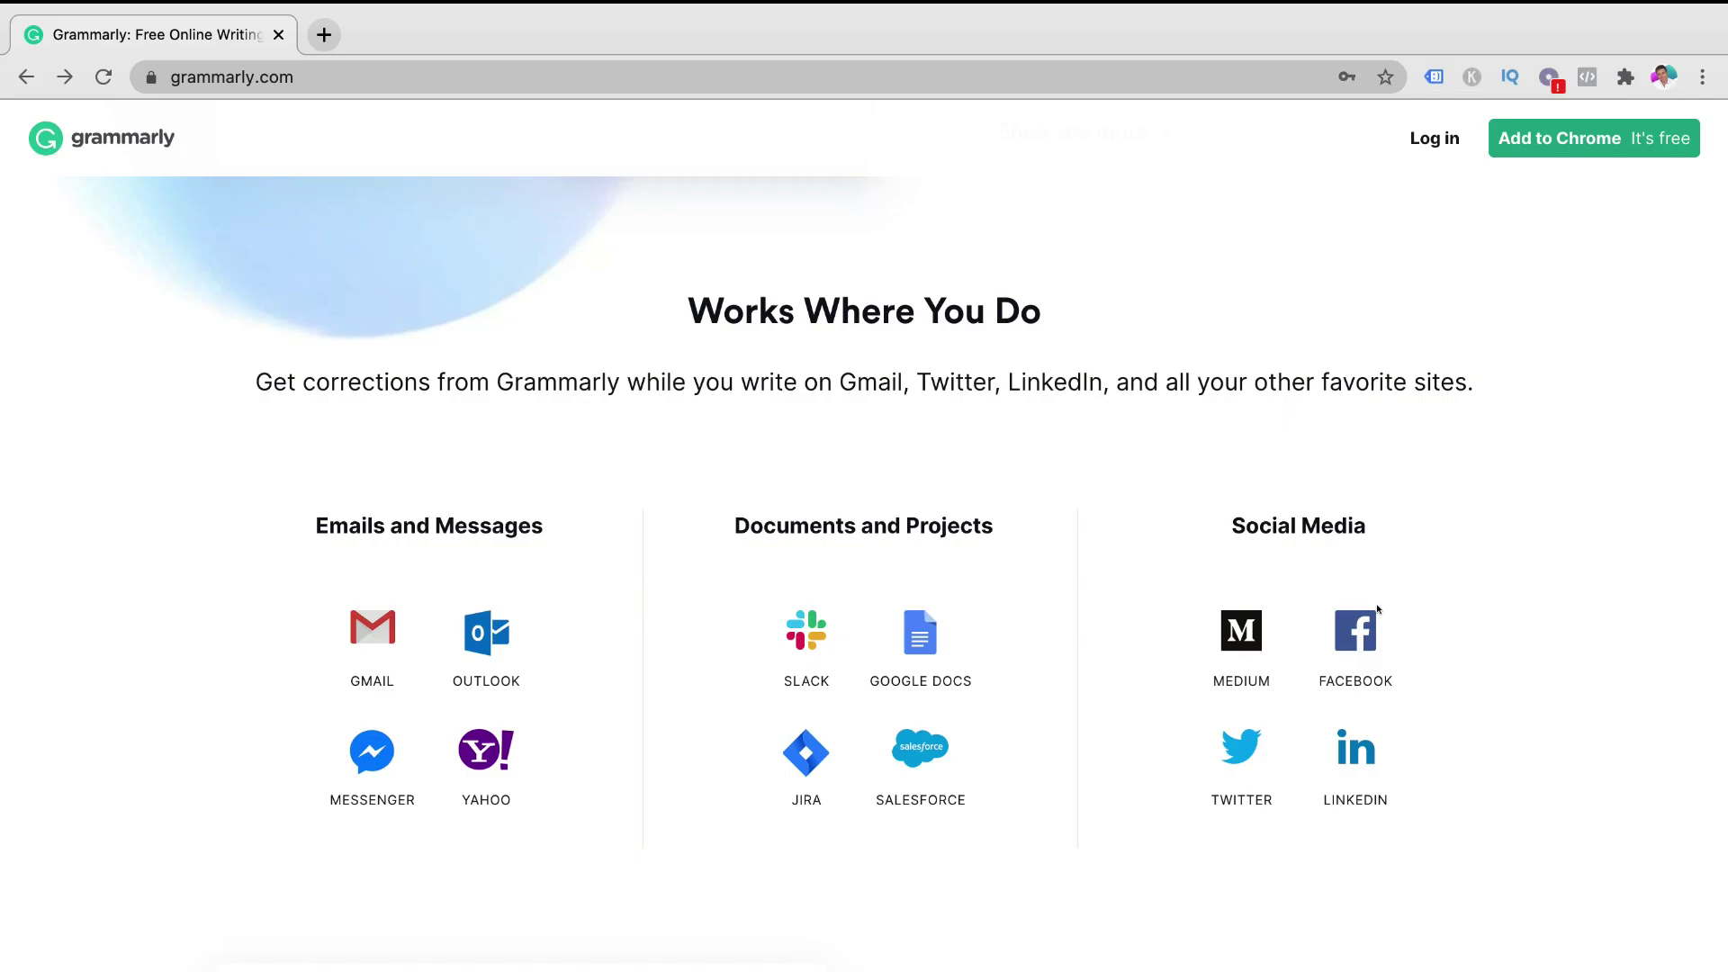
scroll(1377, 610, "down", 8)
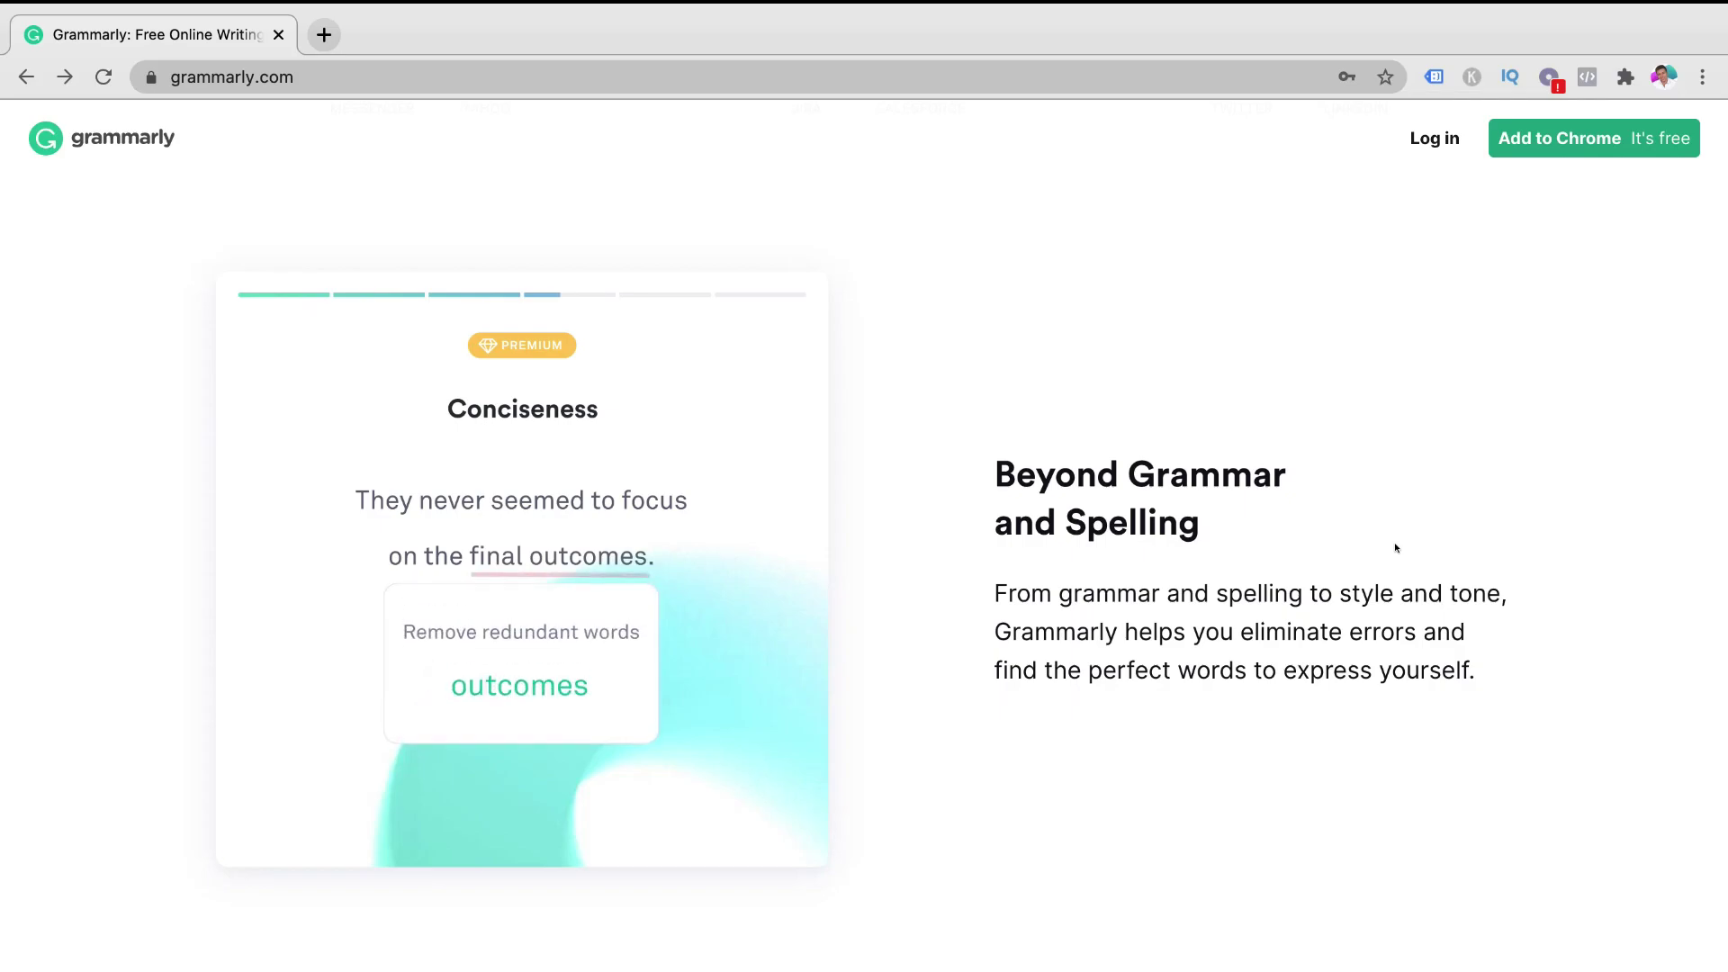
scroll(1396, 548, "up", 15)
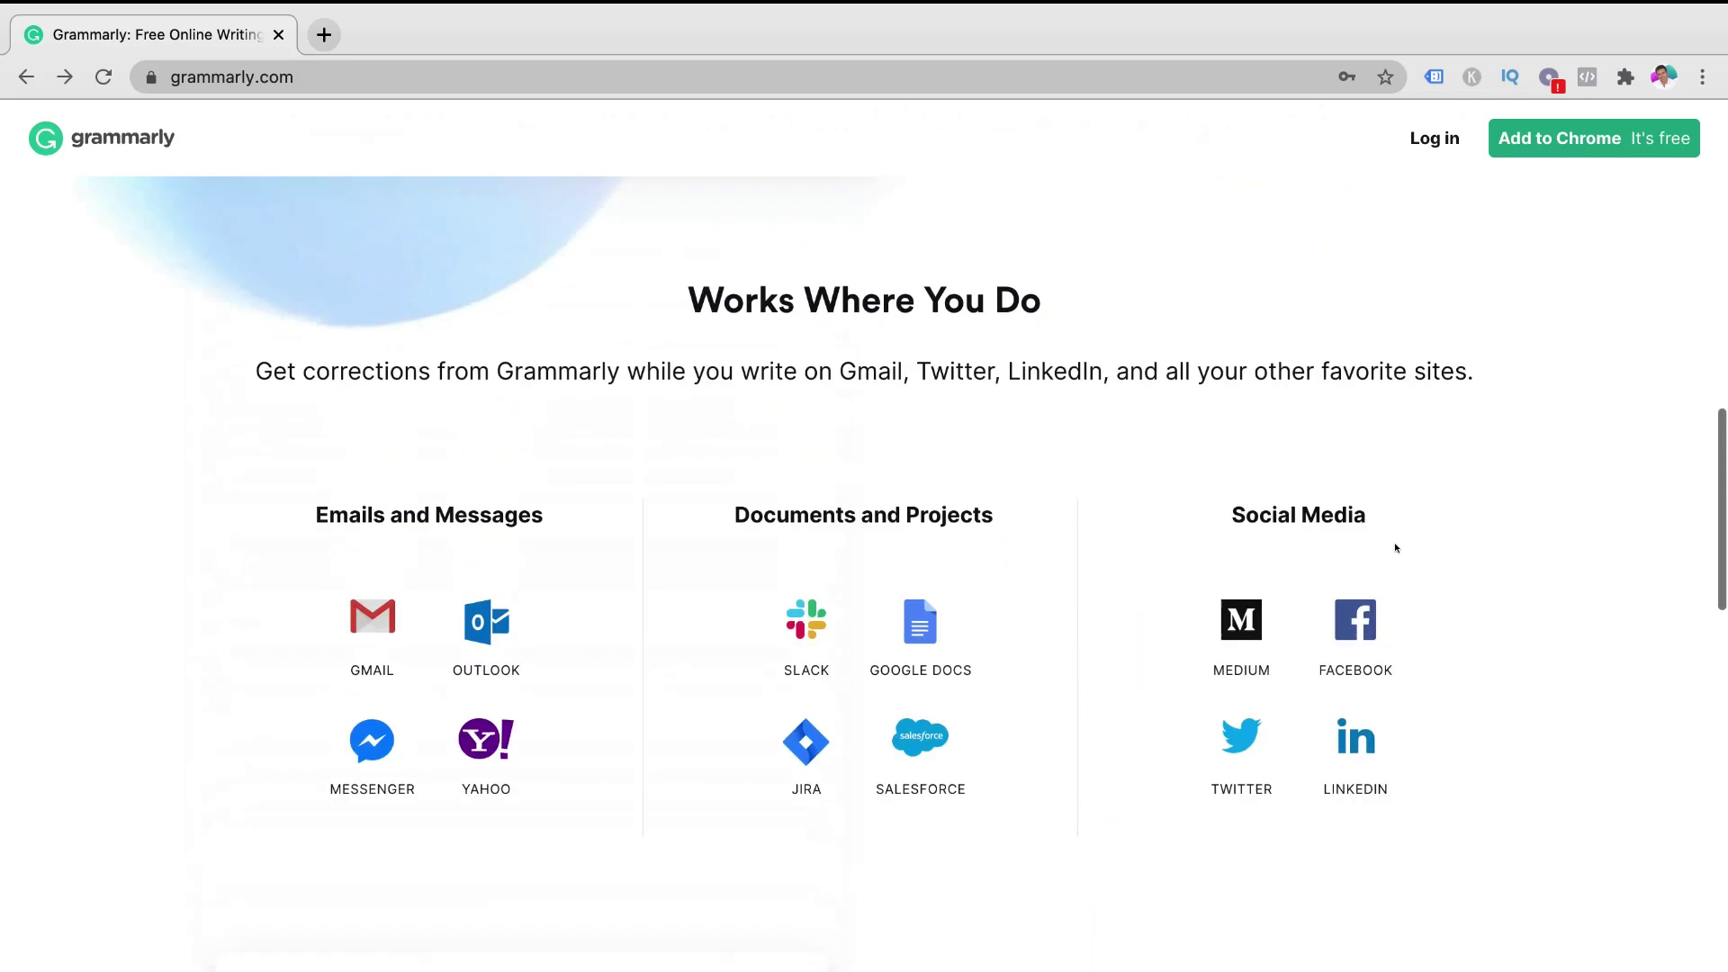
scroll(1396, 549, "up", 5)
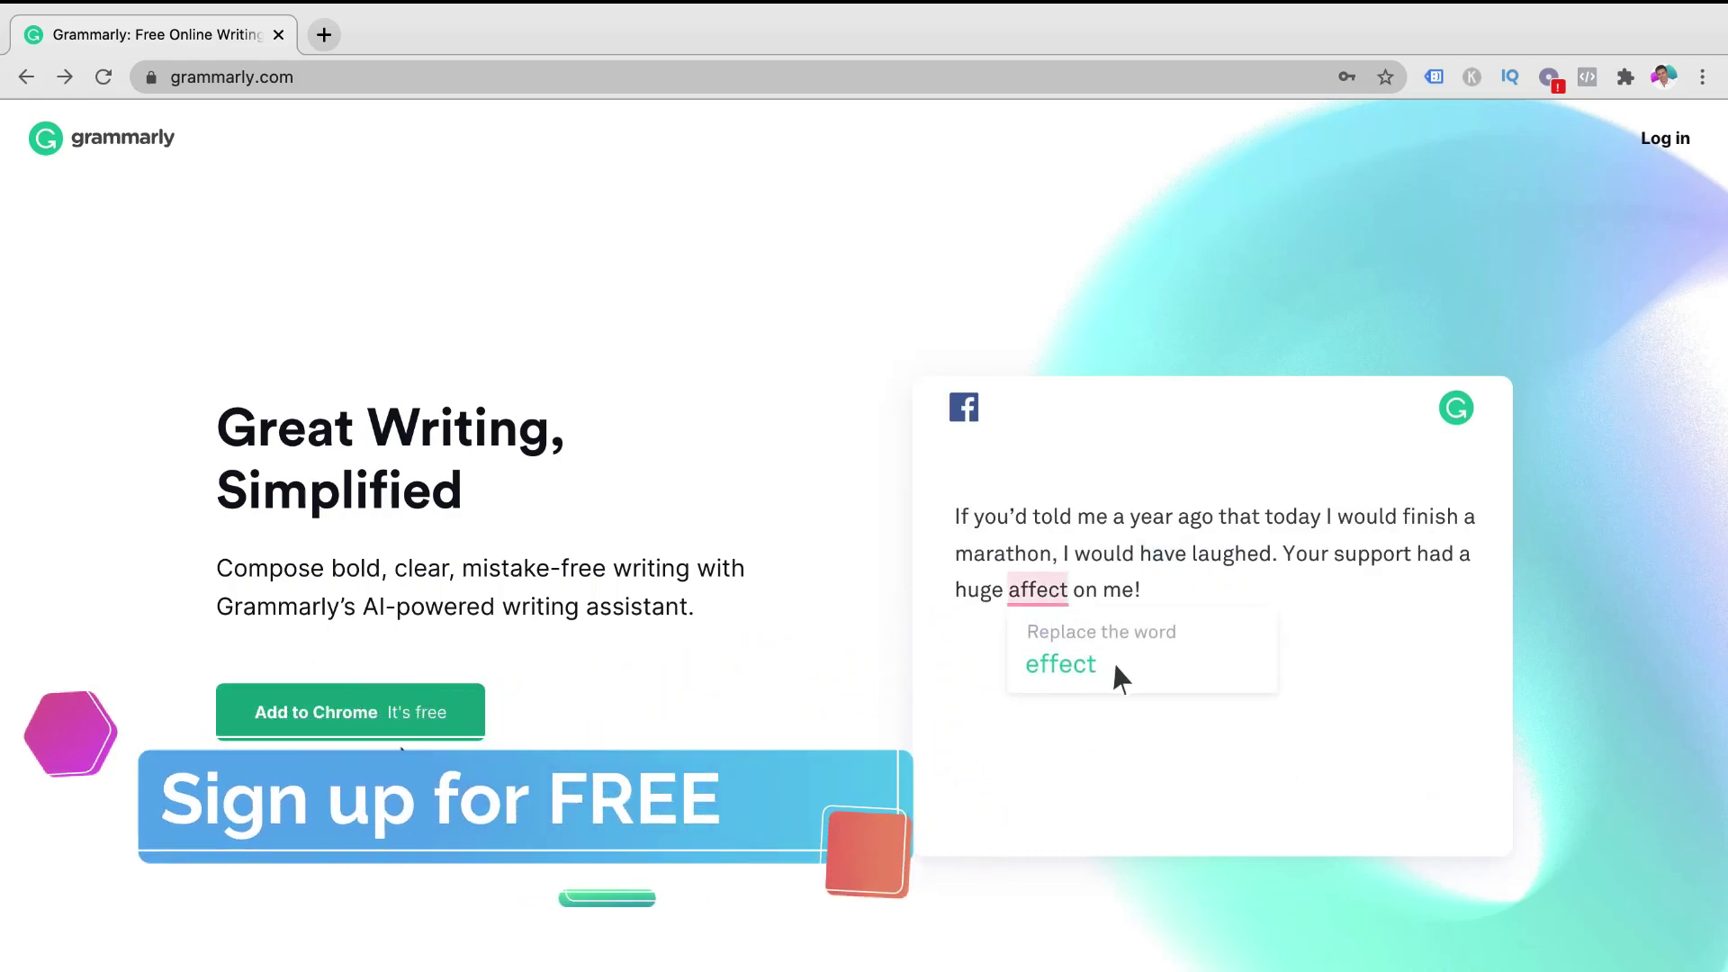
Step: Add the Grammarly for Chrome extension from its Chrome Web Store listing
left_click(457, 715)
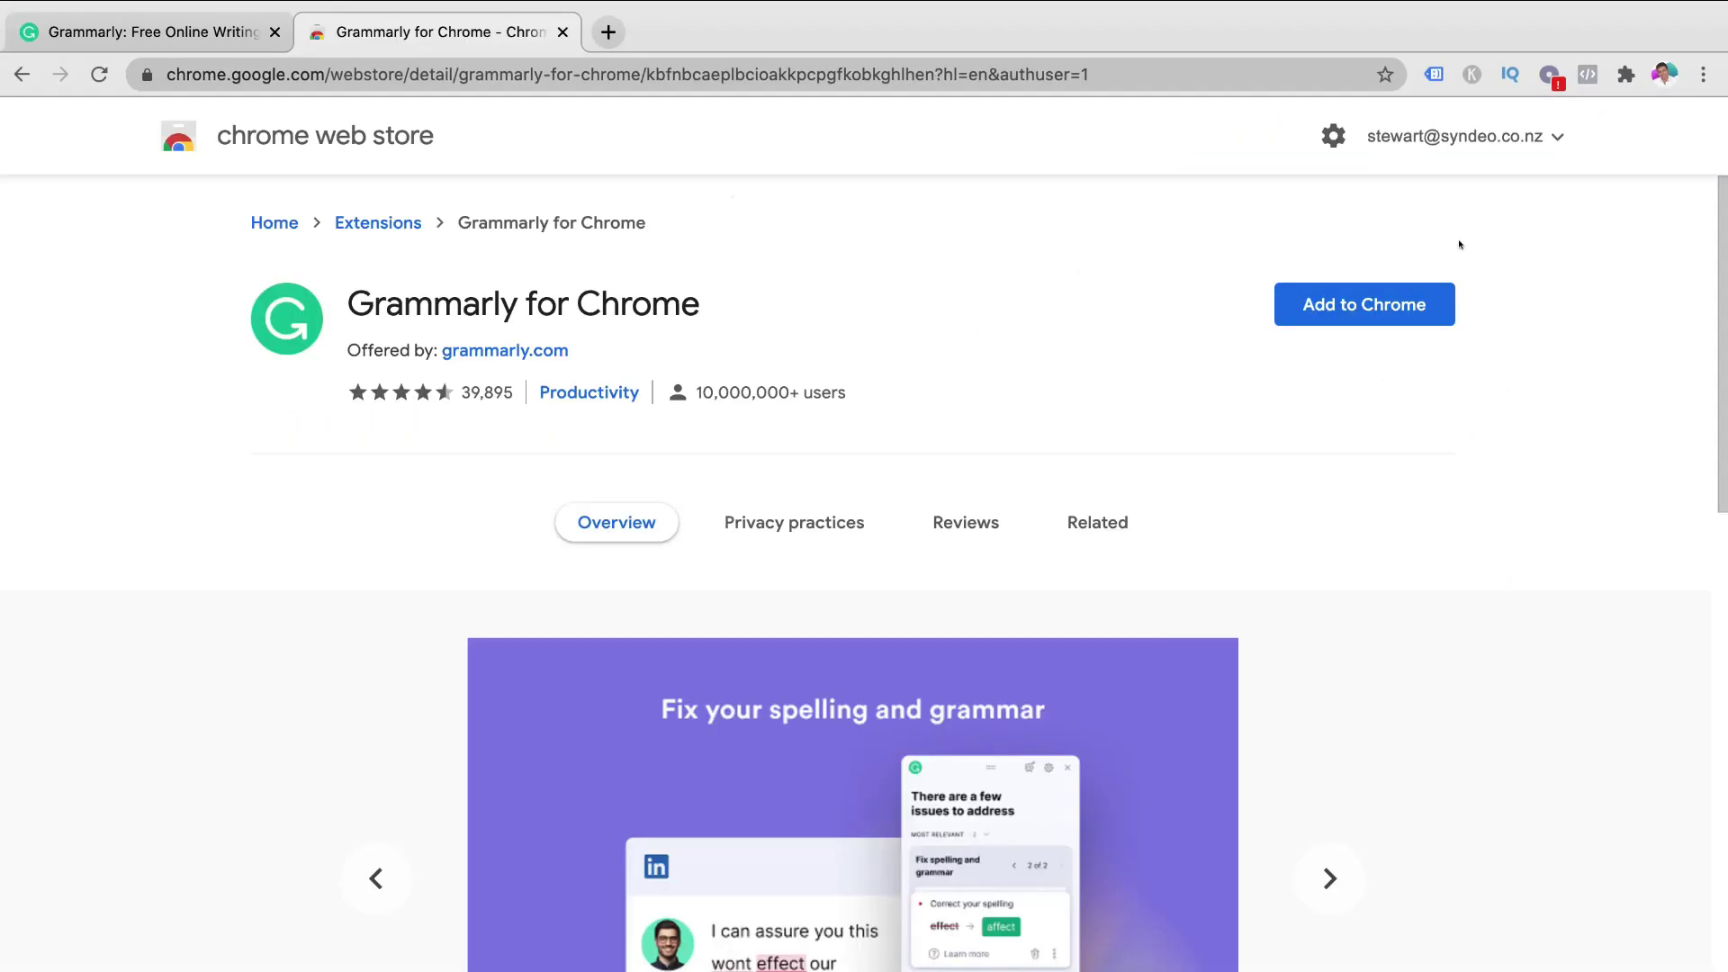
left_click(1317, 313)
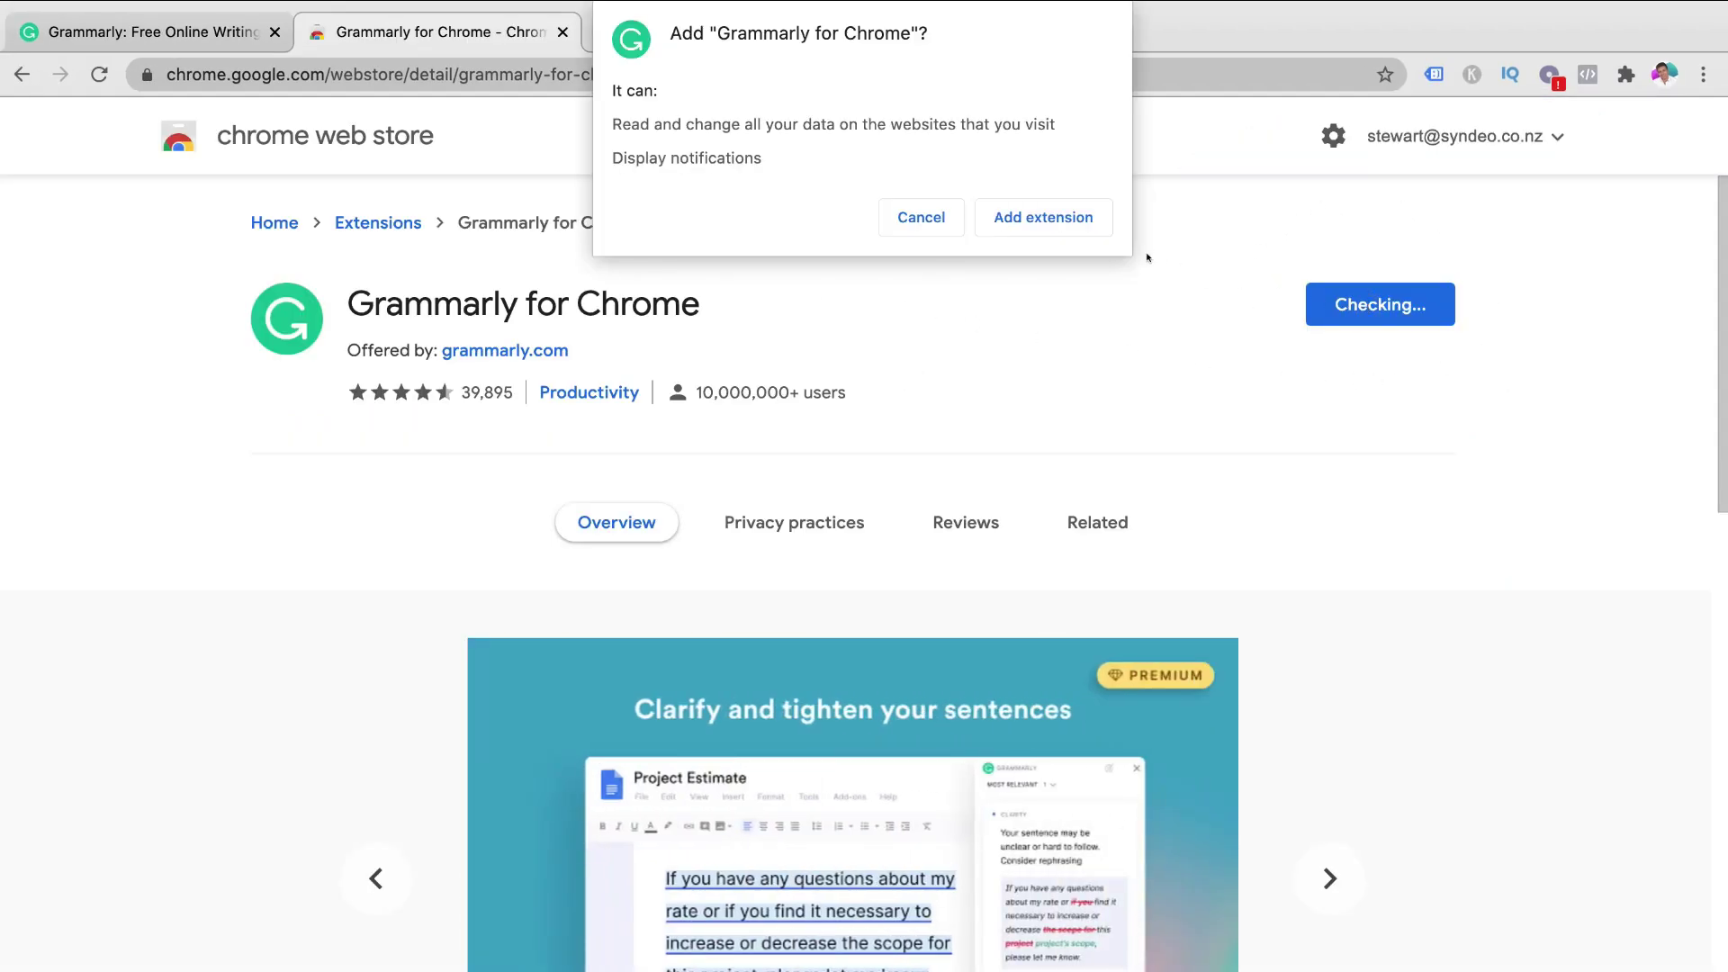
left_click(1093, 230)
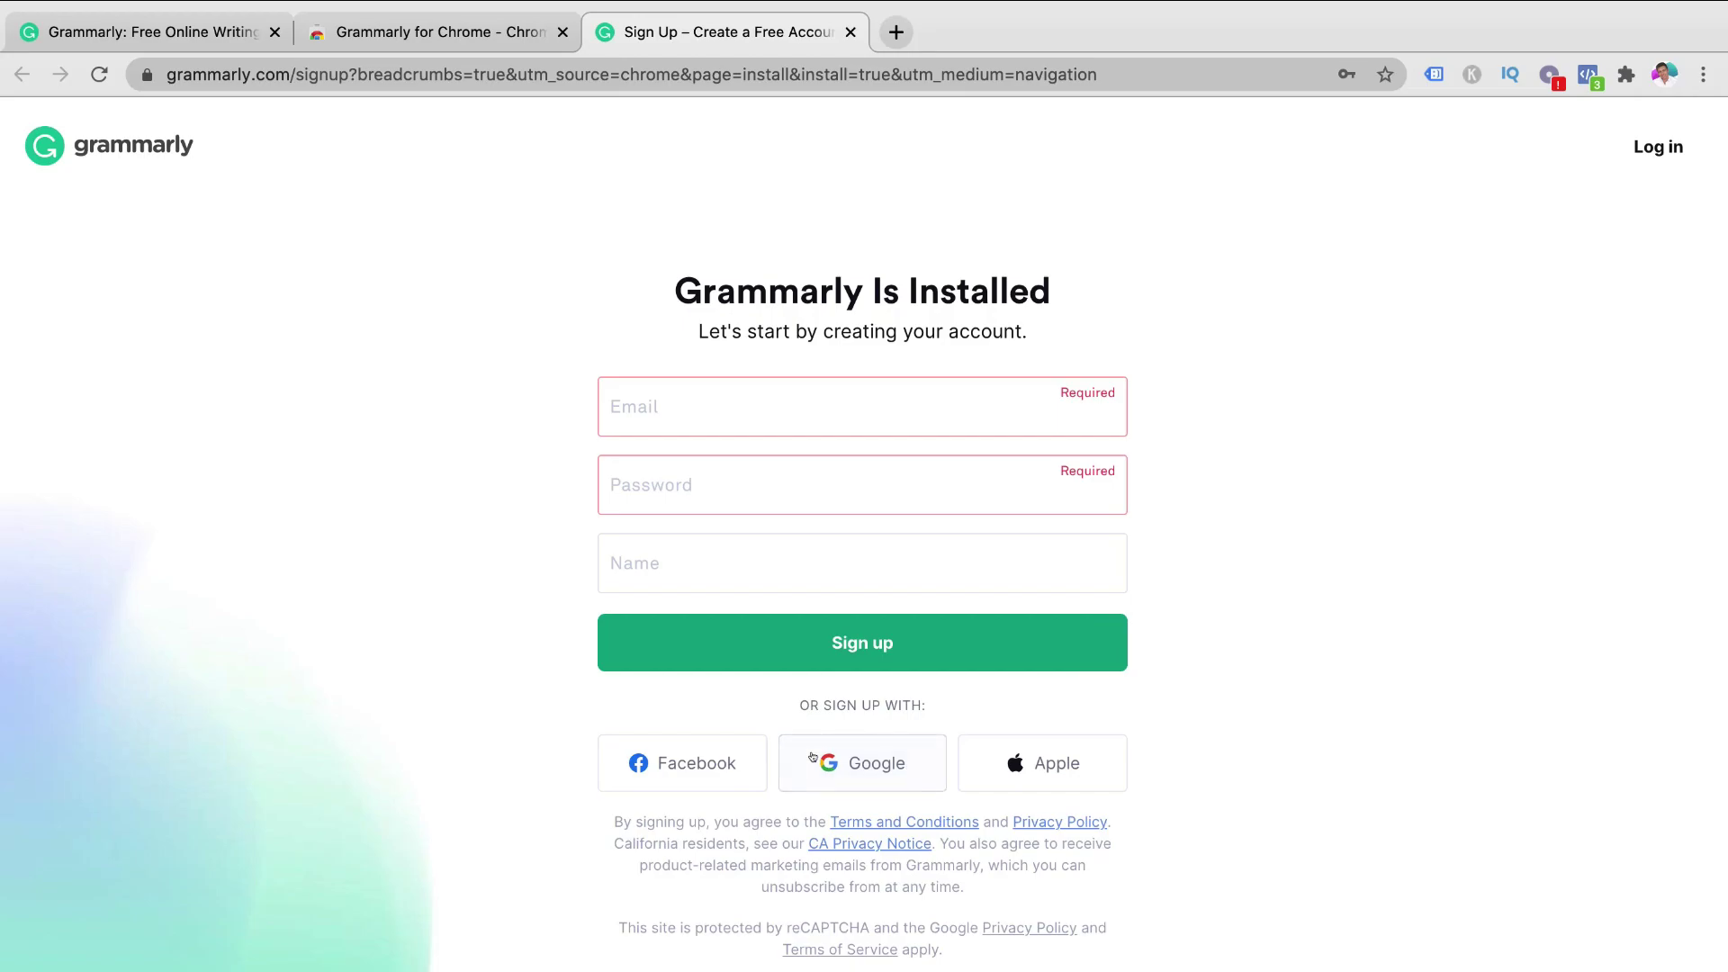
Step: Sign up for Grammarly with Google, choosing an account from the Choose an account list
left_click(917, 768)
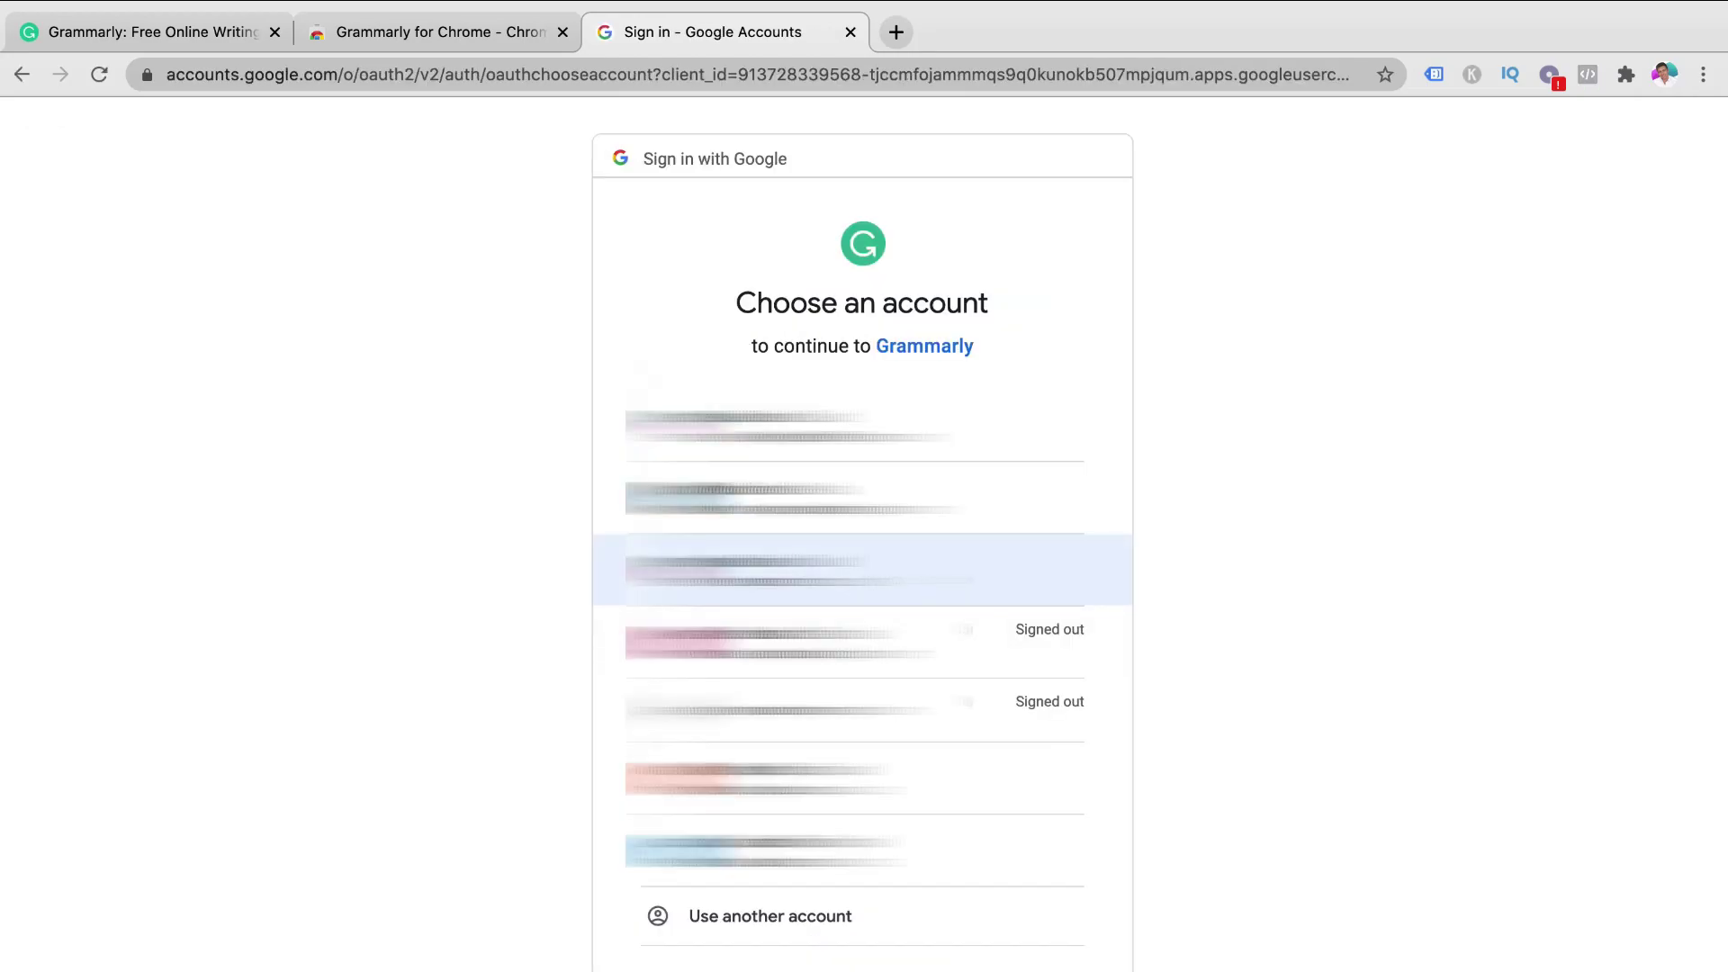
scroll(988, 576, "down", 1)
left_click(988, 554)
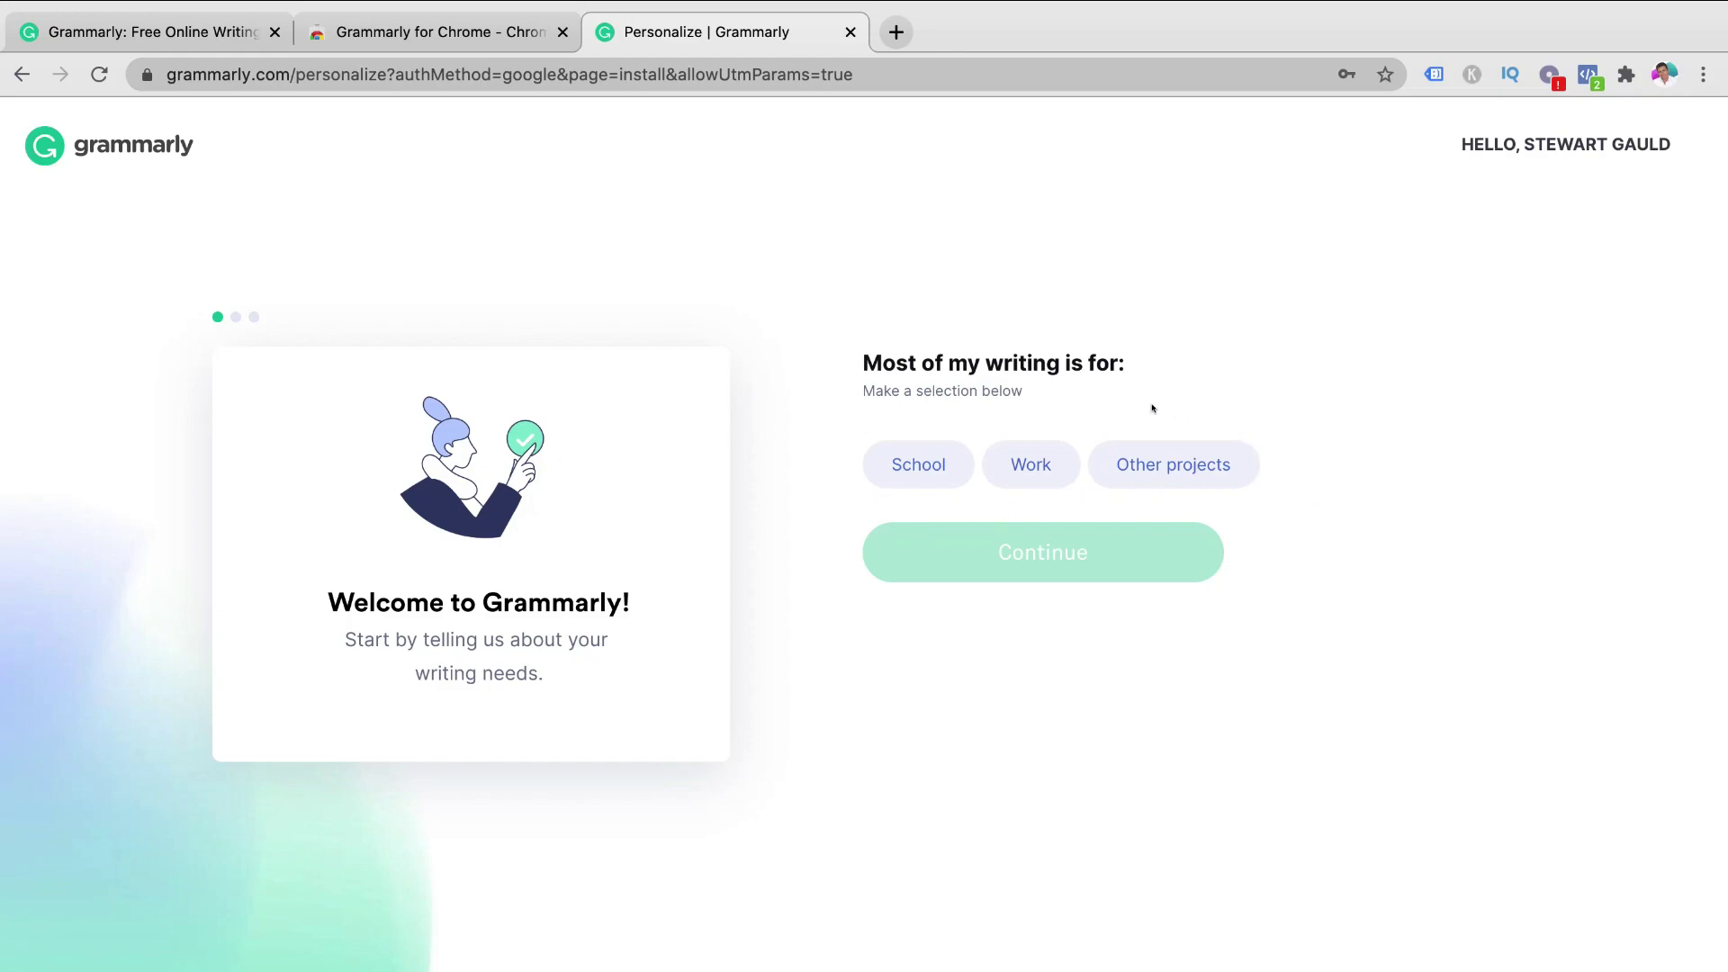
Step: Set the writing purpose to Work, the occupation to Marketing, and the company size to 1-10 employees
left_click(1033, 467)
left_click(1109, 545)
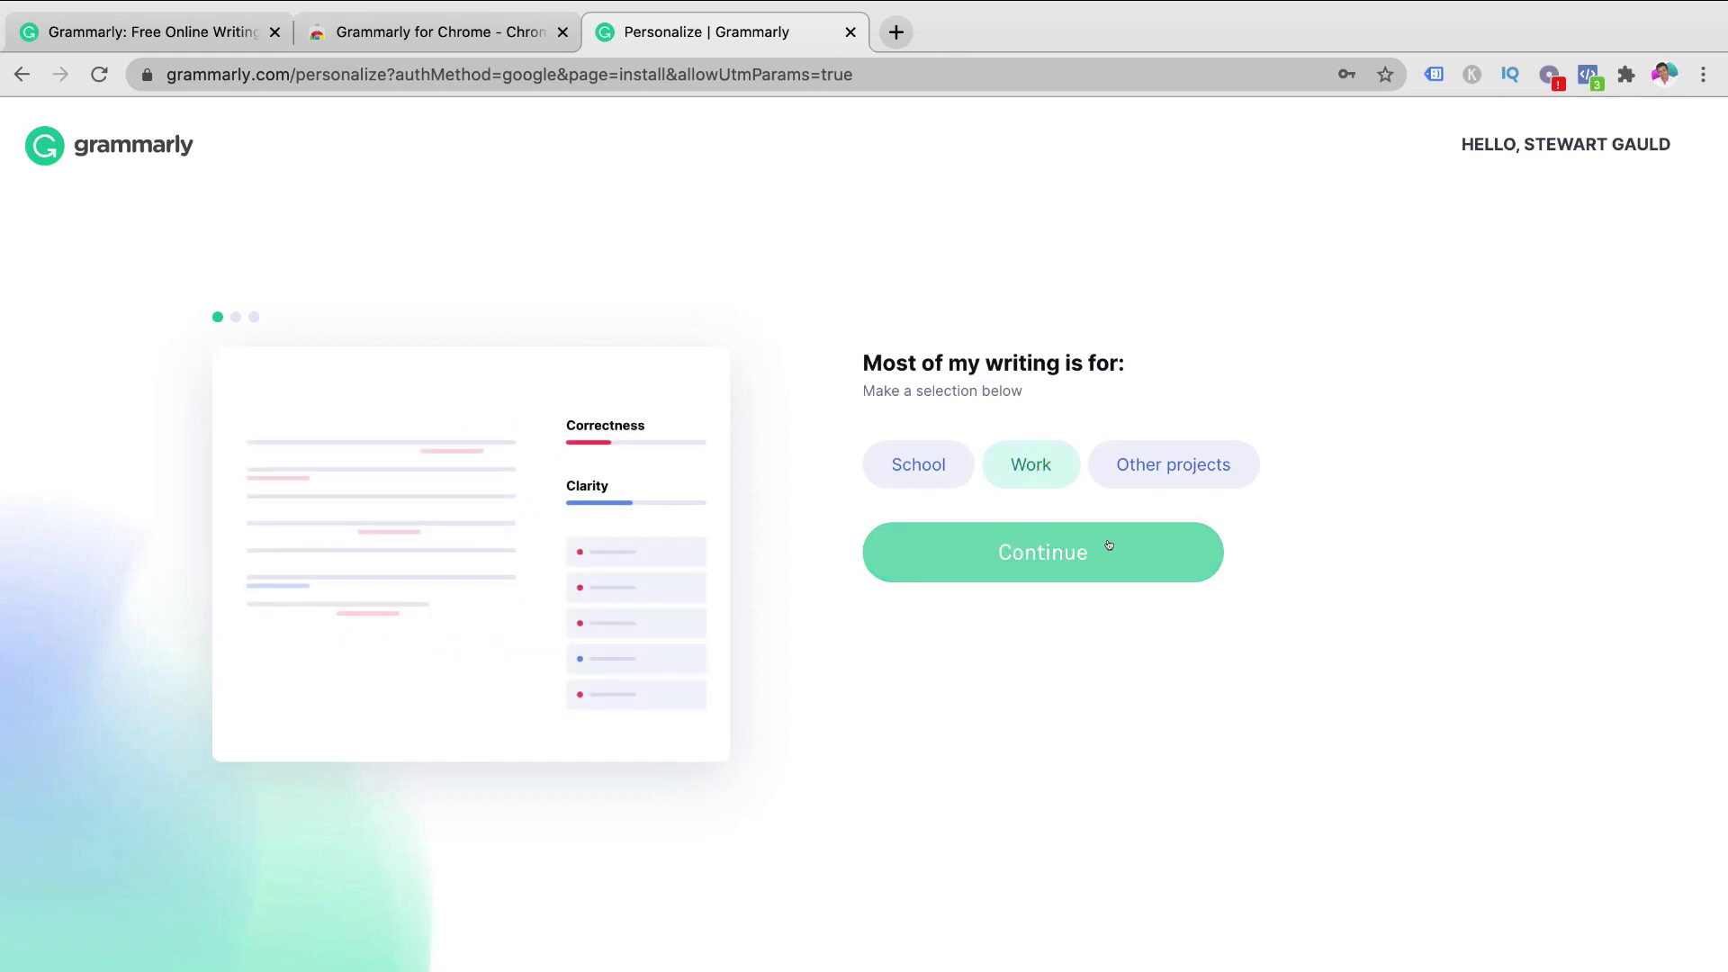
left_click(1080, 457)
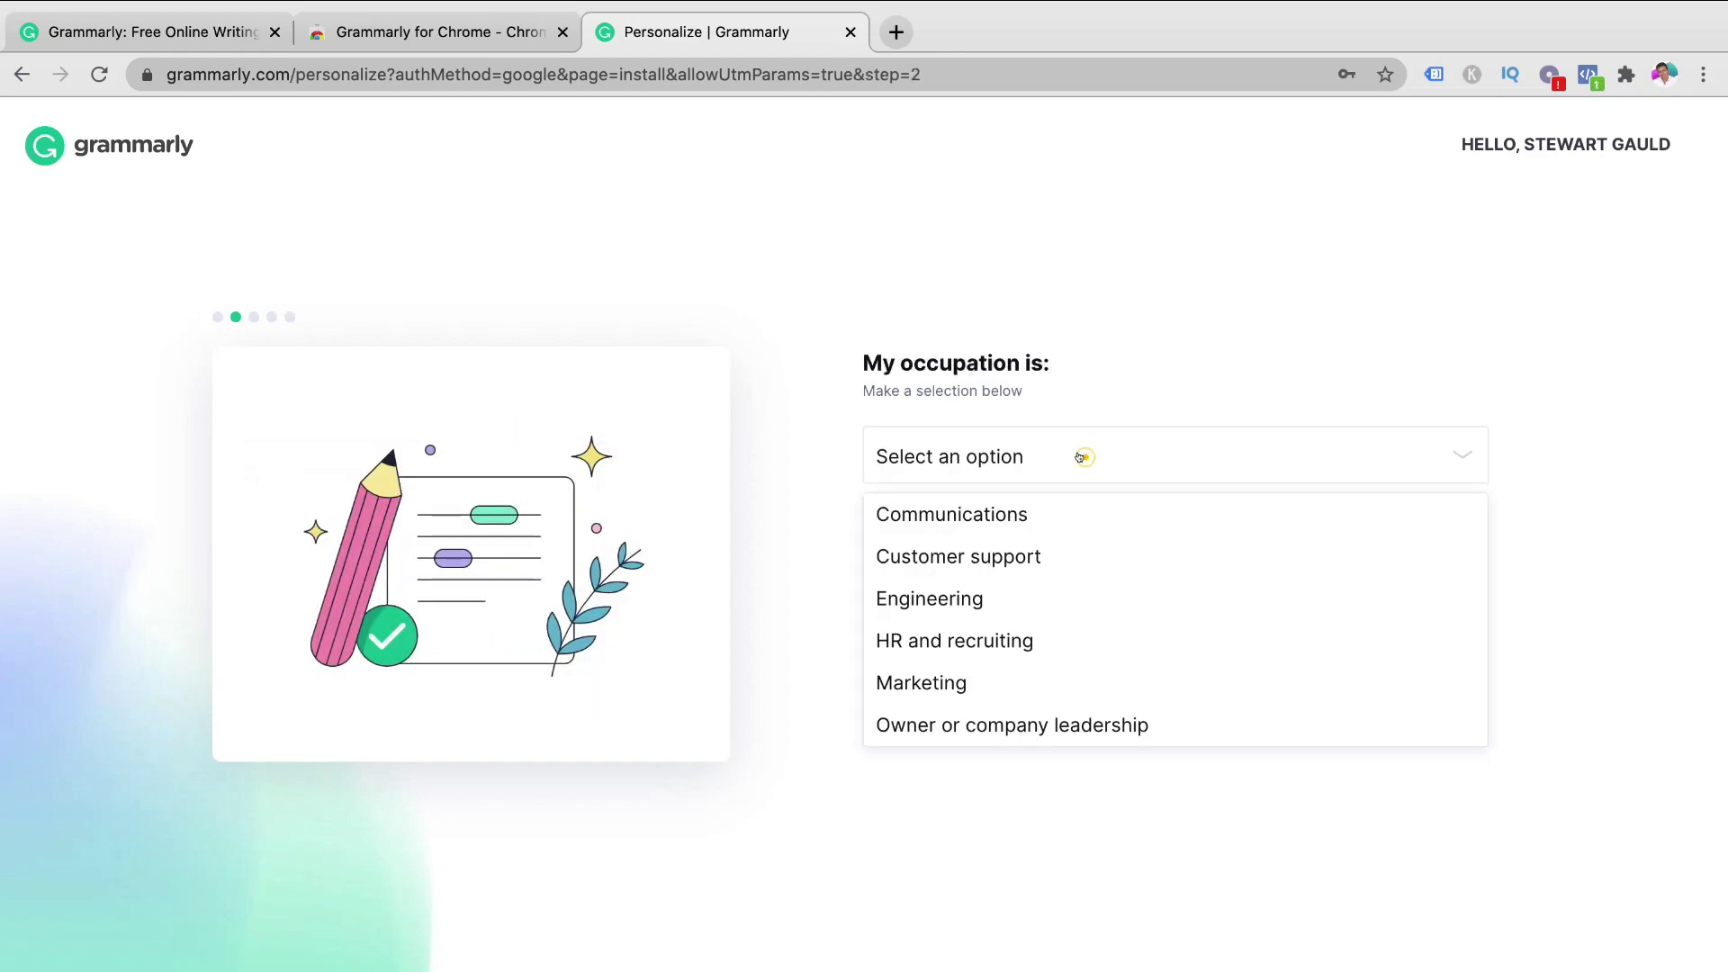
left_click(987, 668)
left_click(1112, 558)
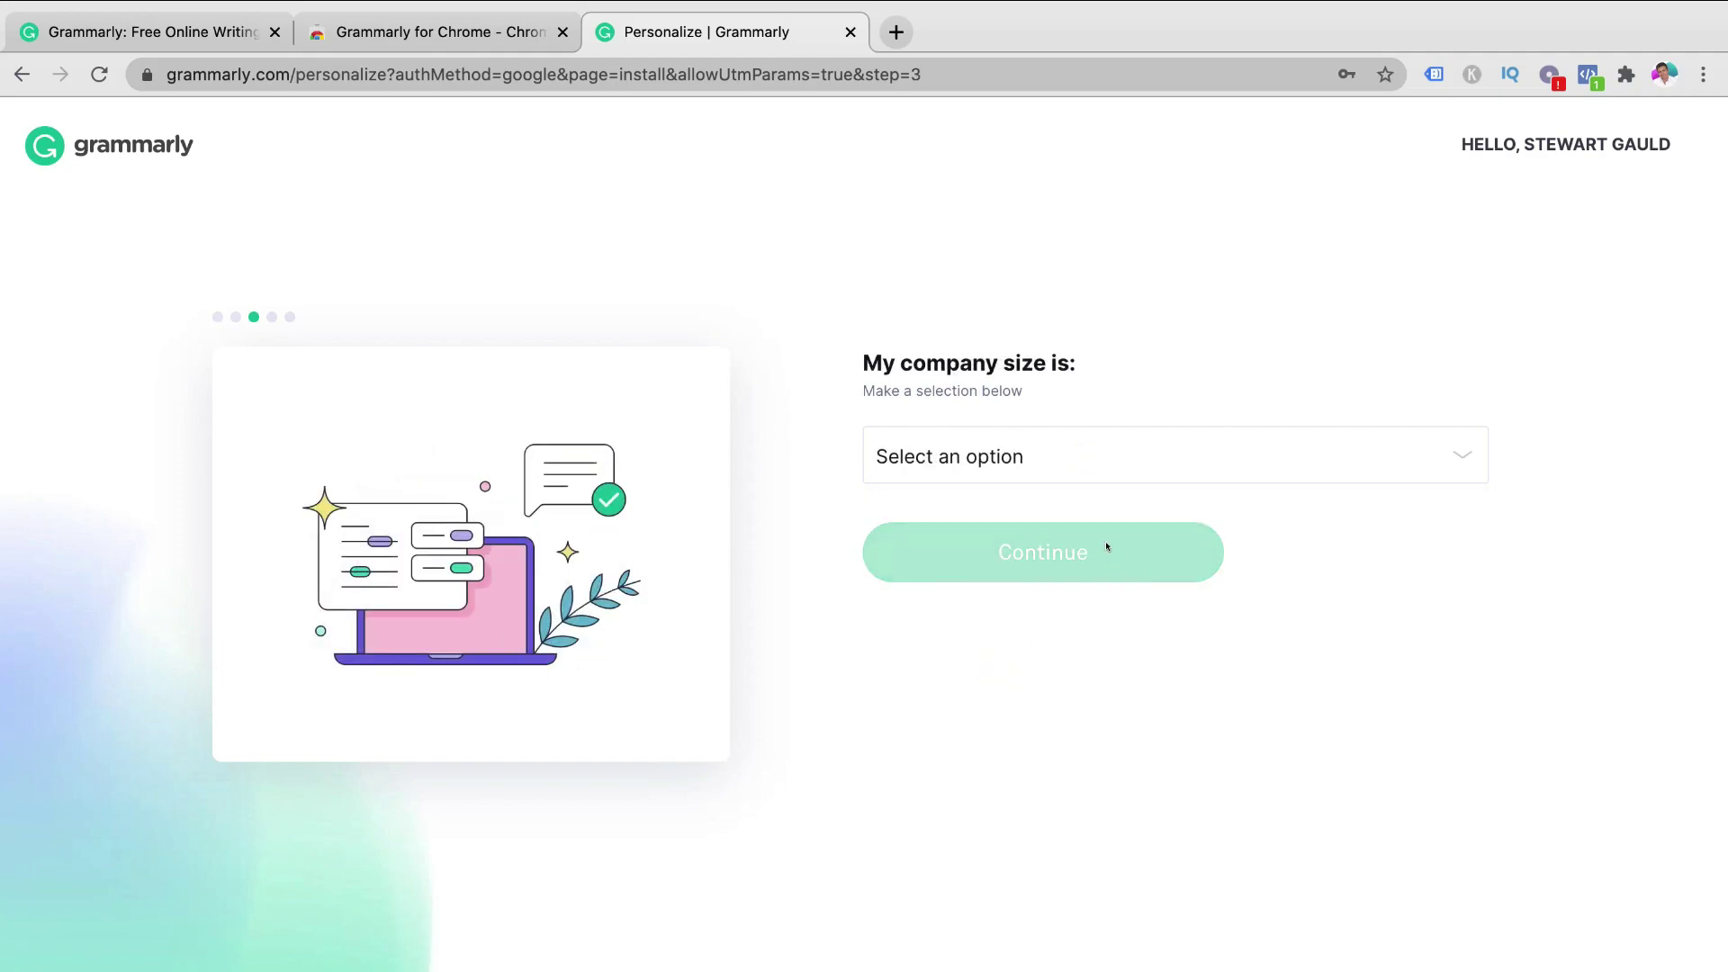
left_click(1070, 447)
left_click(993, 509)
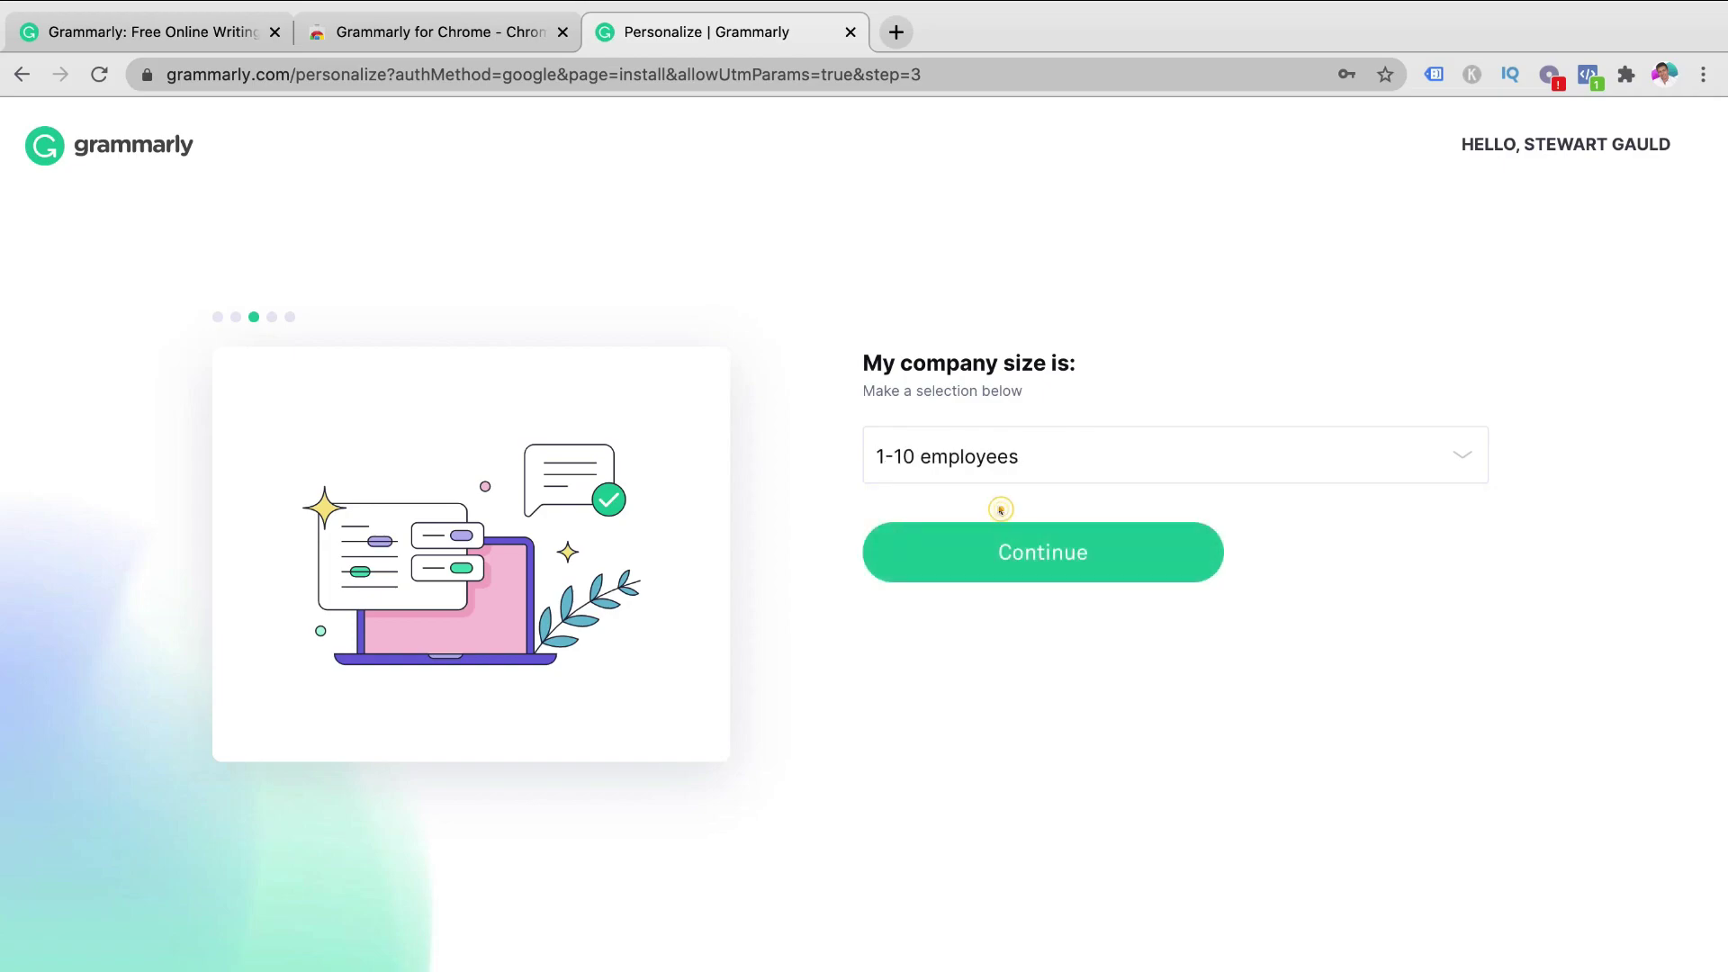
left_click(1124, 547)
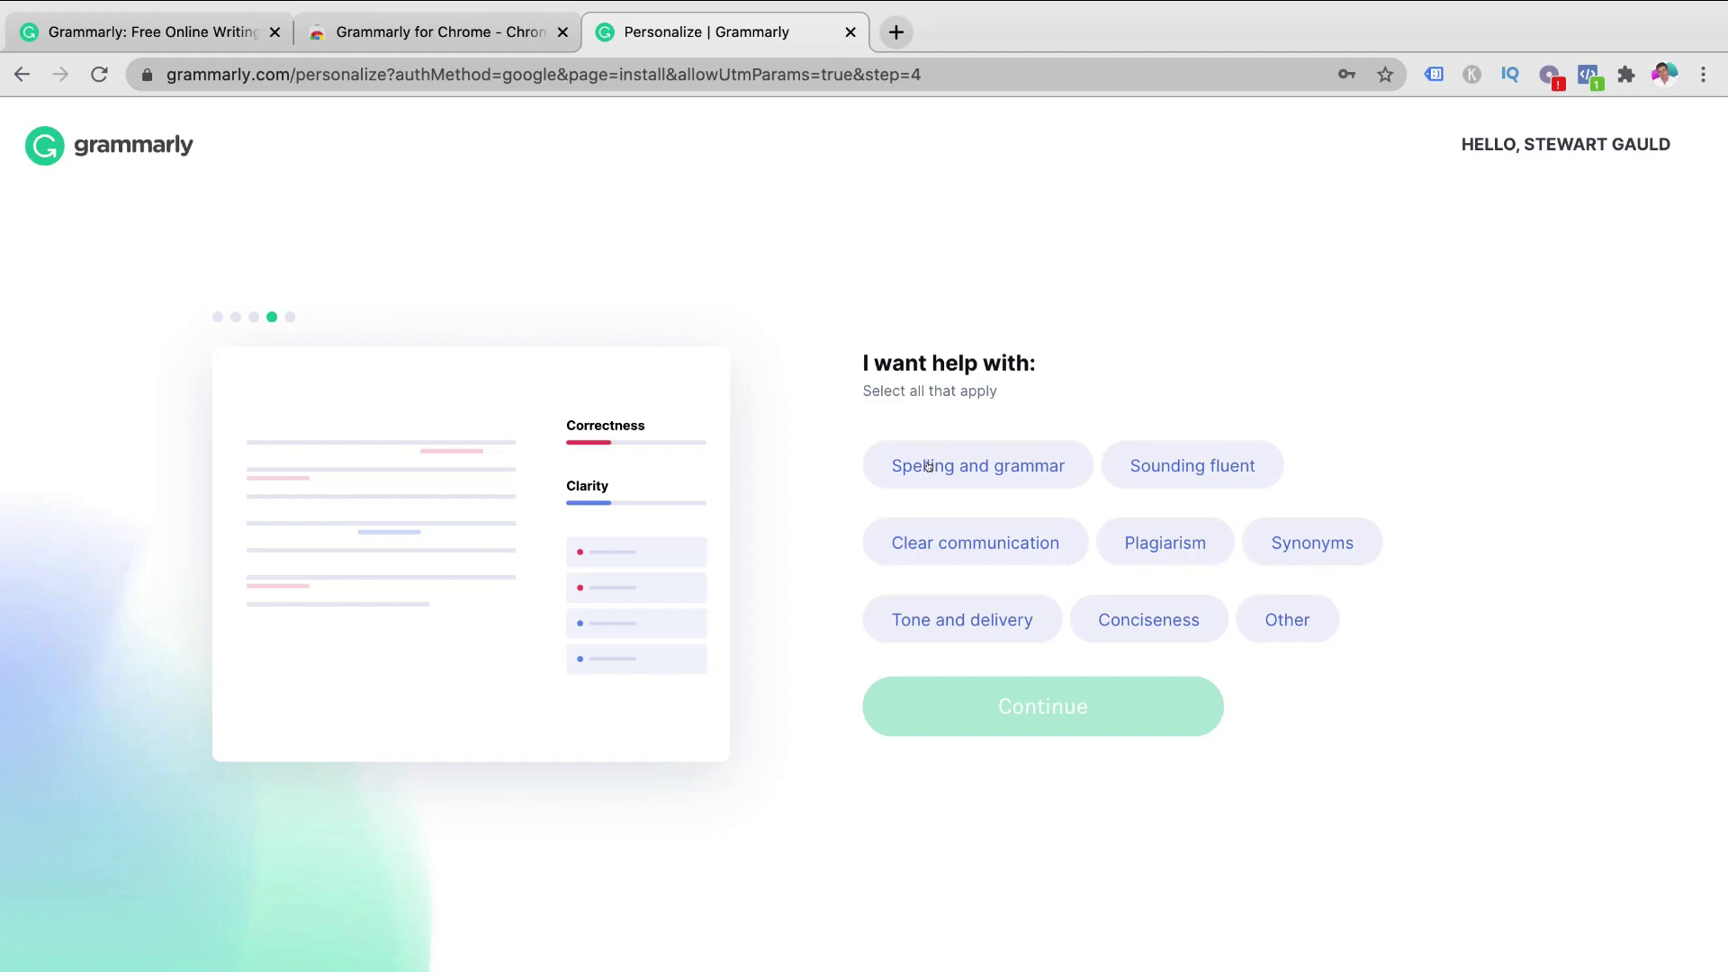
Step: Request help with Spelling and grammar and Clear communication, and answer 'I'm not sure' for tone detection
left_click(1010, 475)
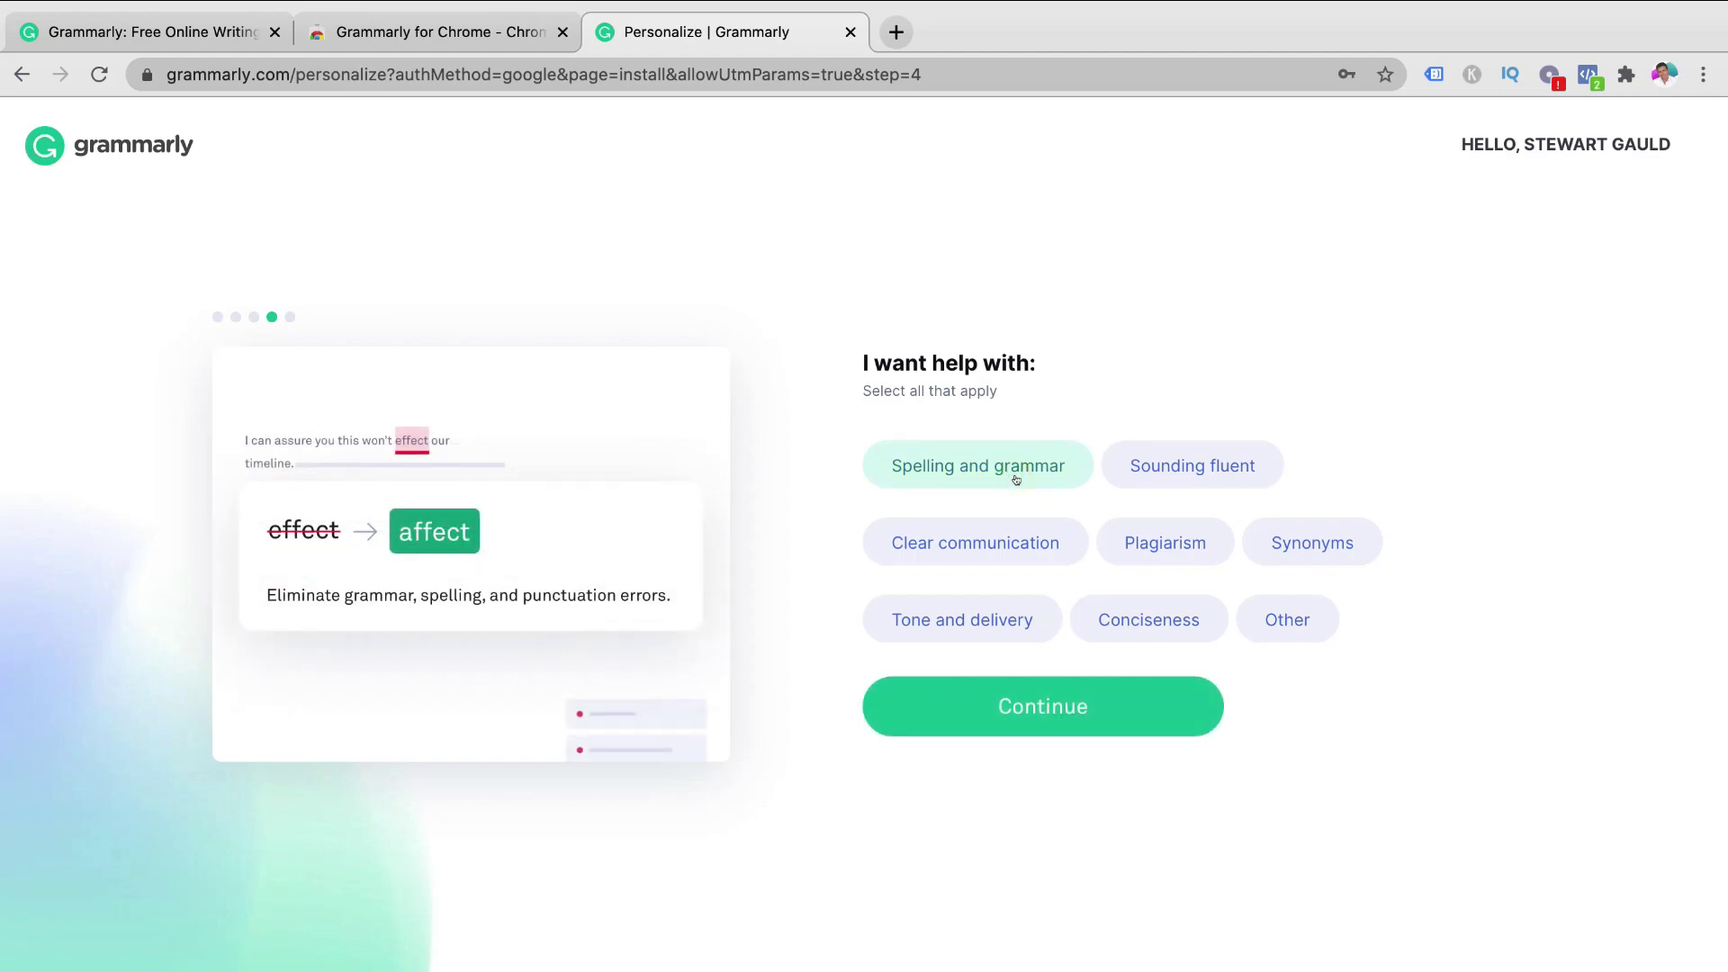
left_click(1026, 530)
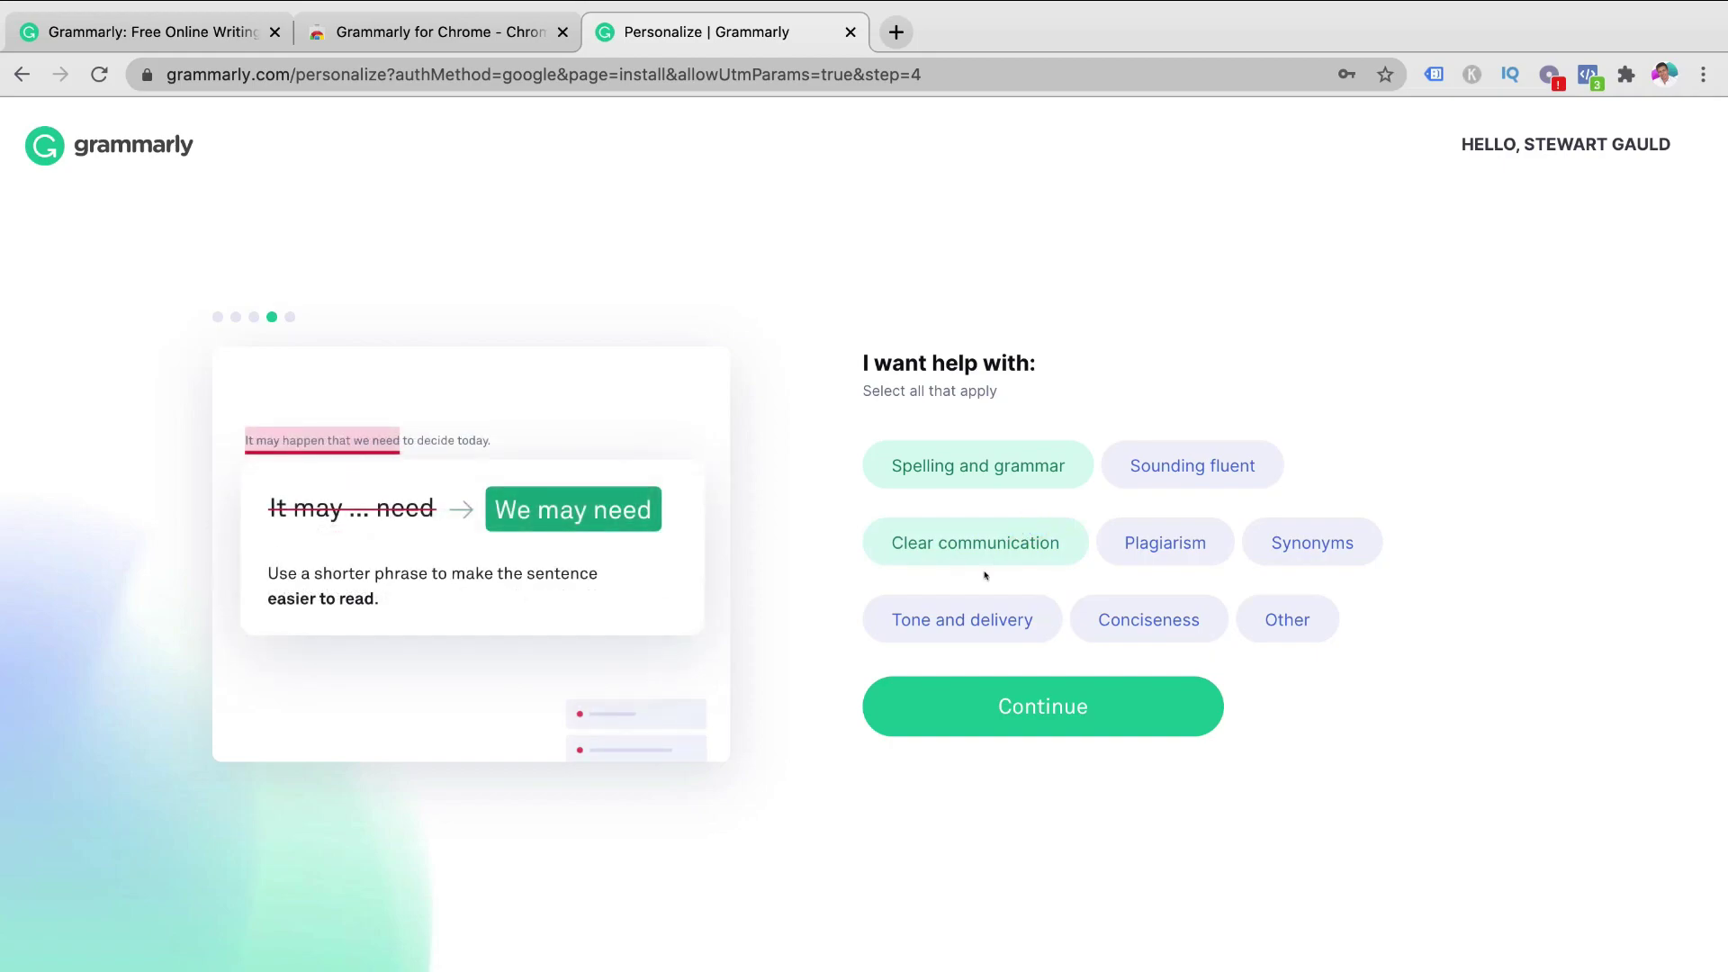
left_click(1150, 708)
left_click(1151, 708)
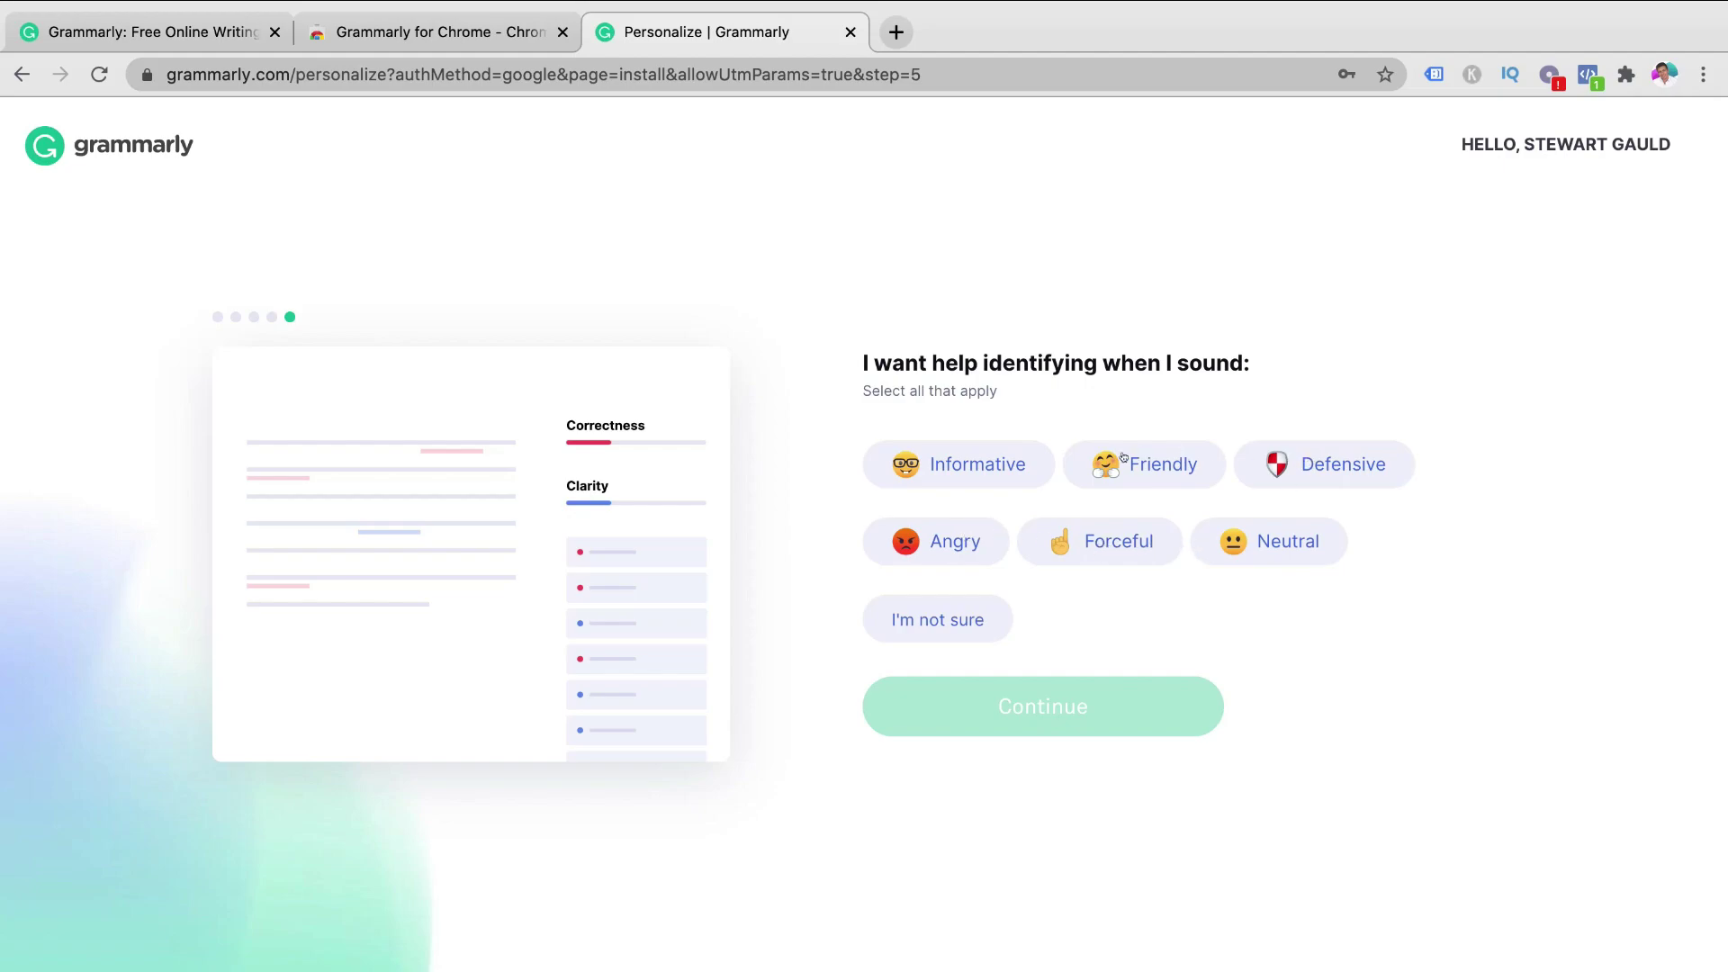
left_click(958, 624)
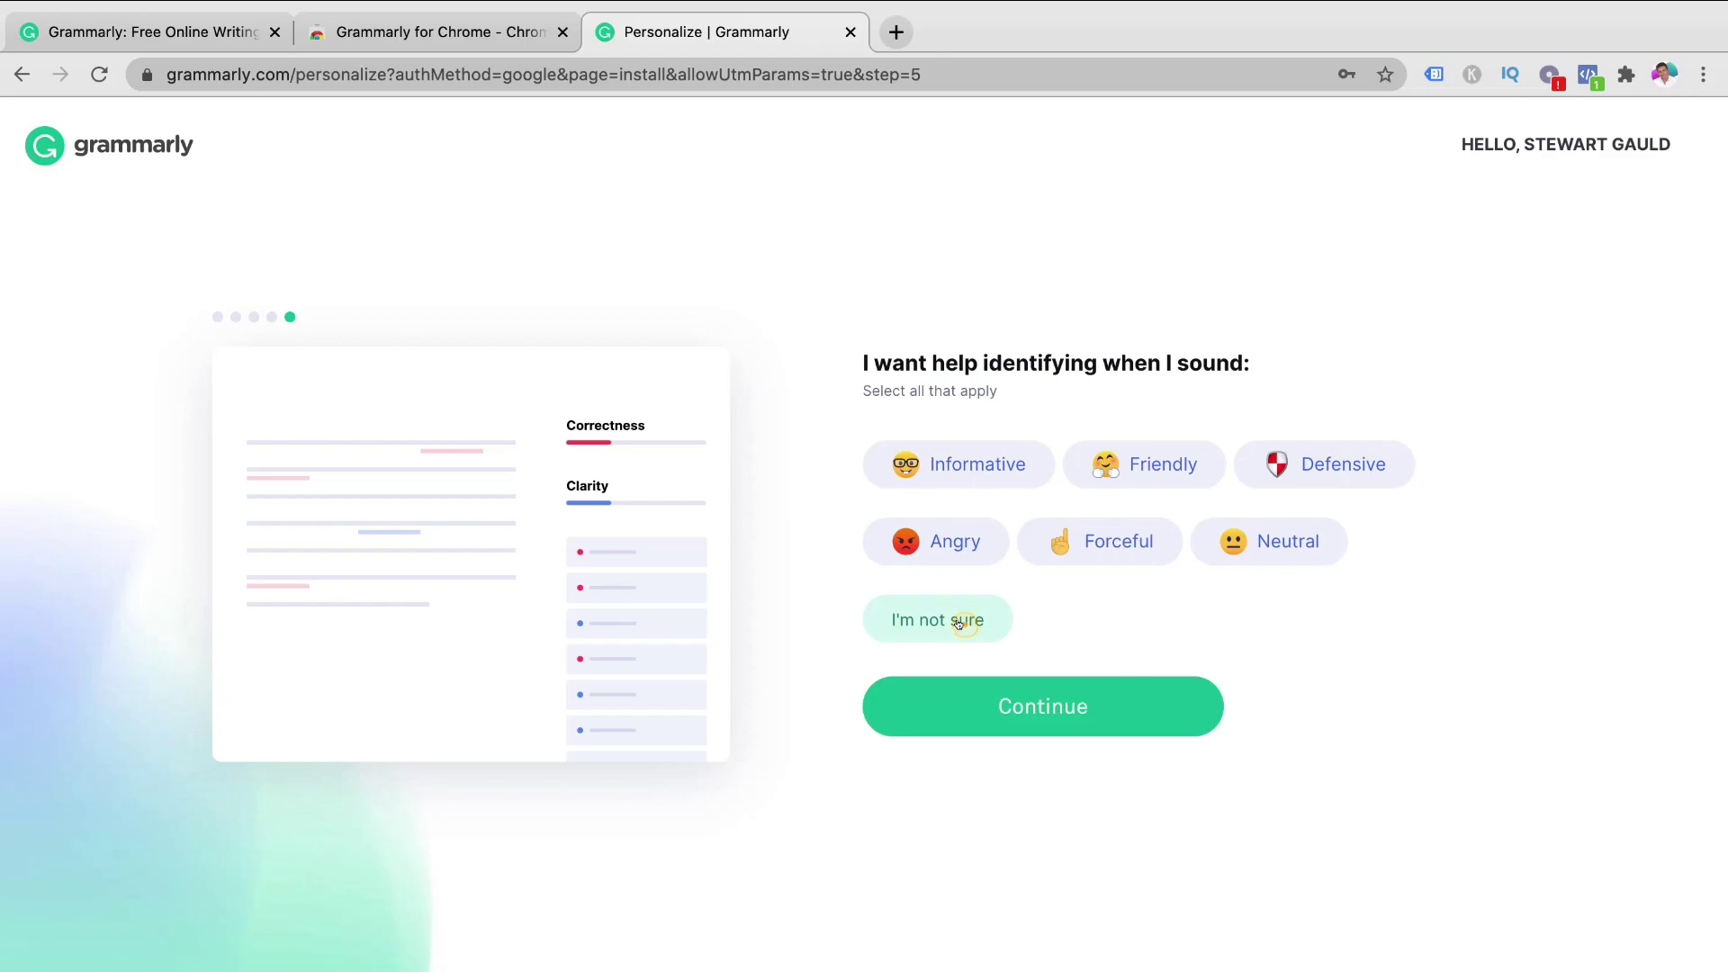
left_click(1139, 708)
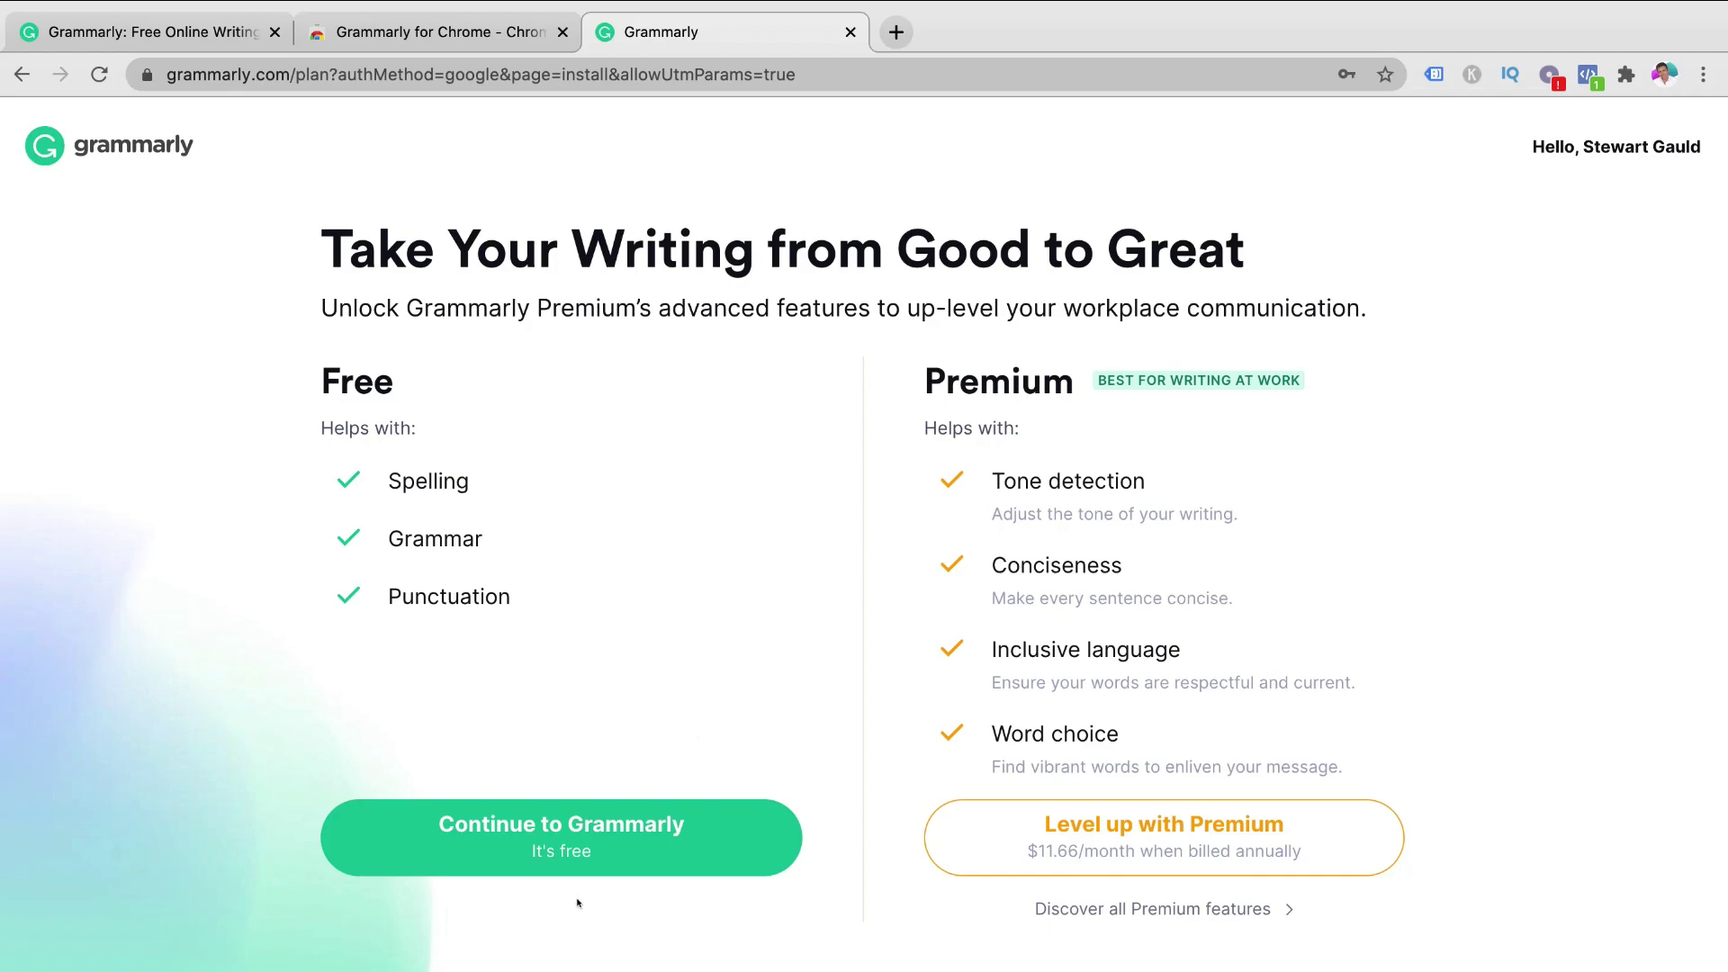
left_click(657, 853)
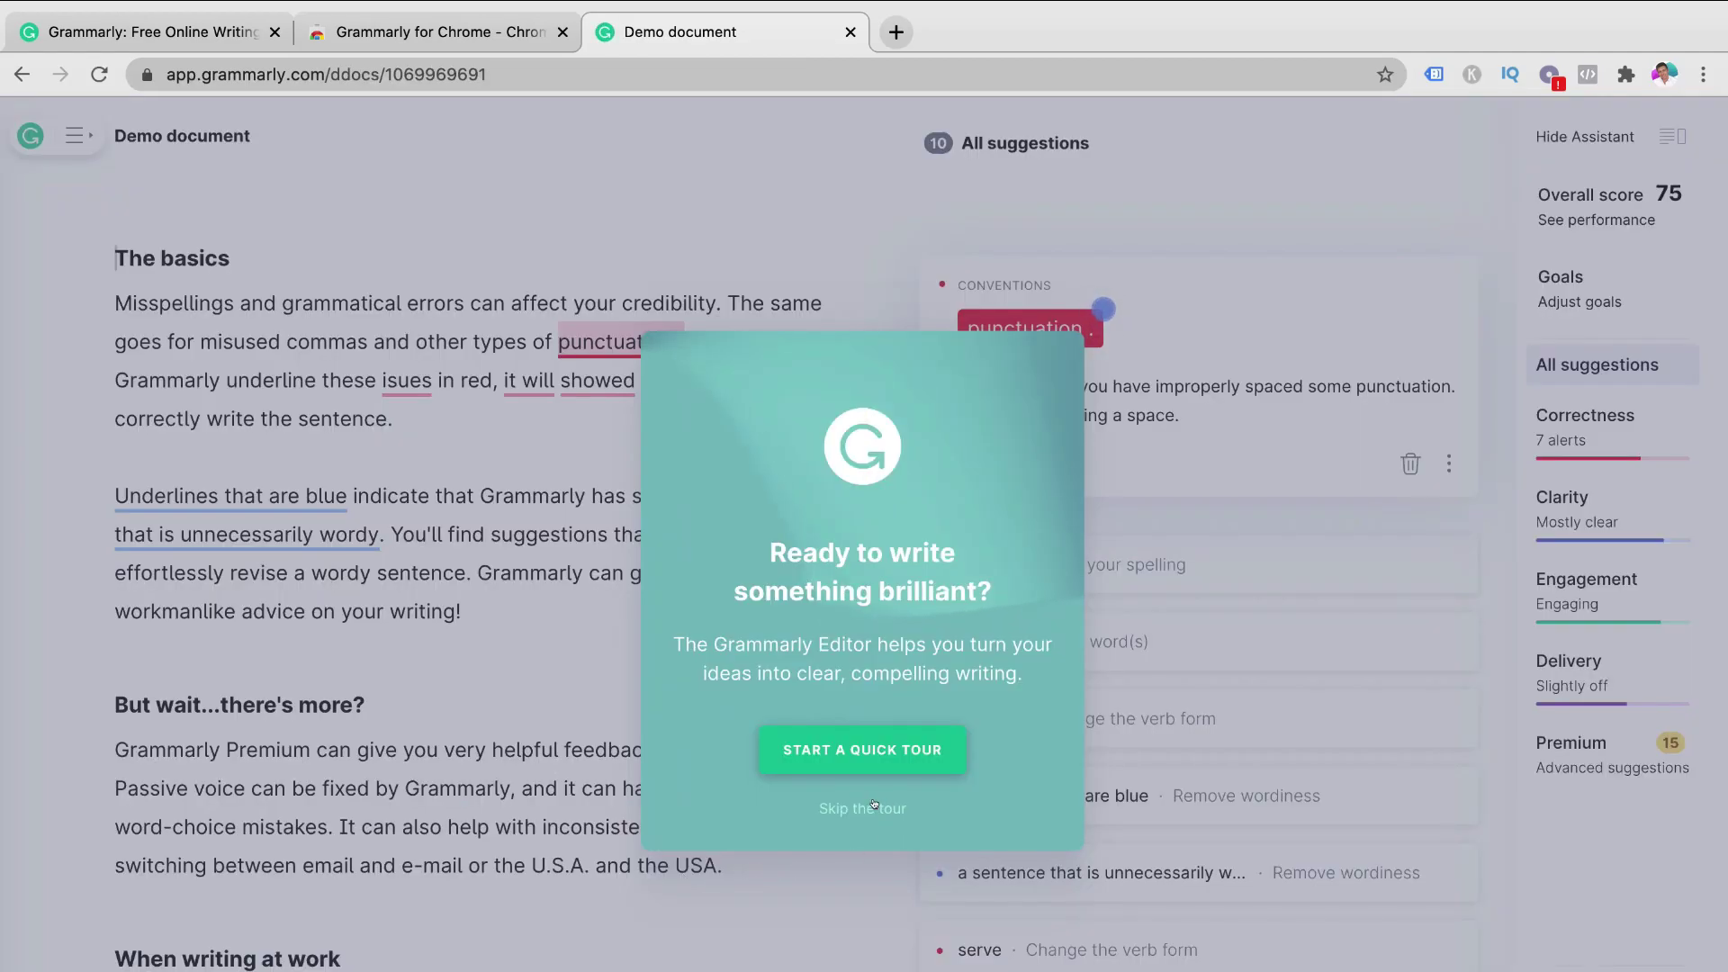
left_click(891, 811)
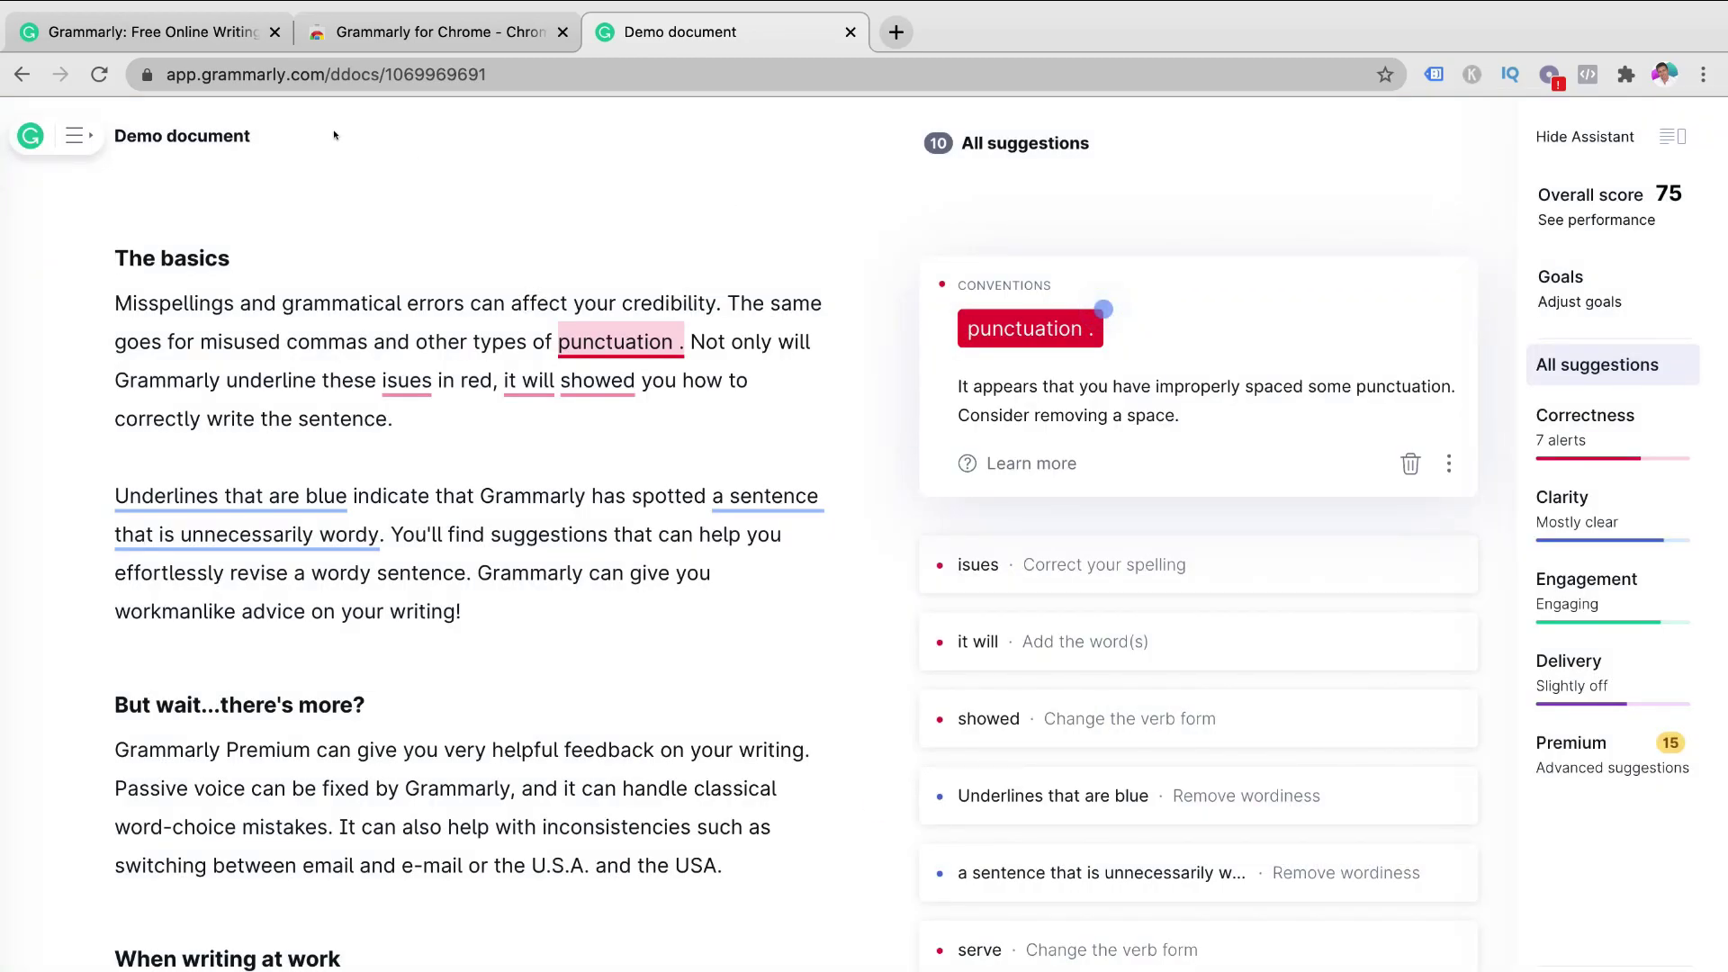
left_click(78, 135)
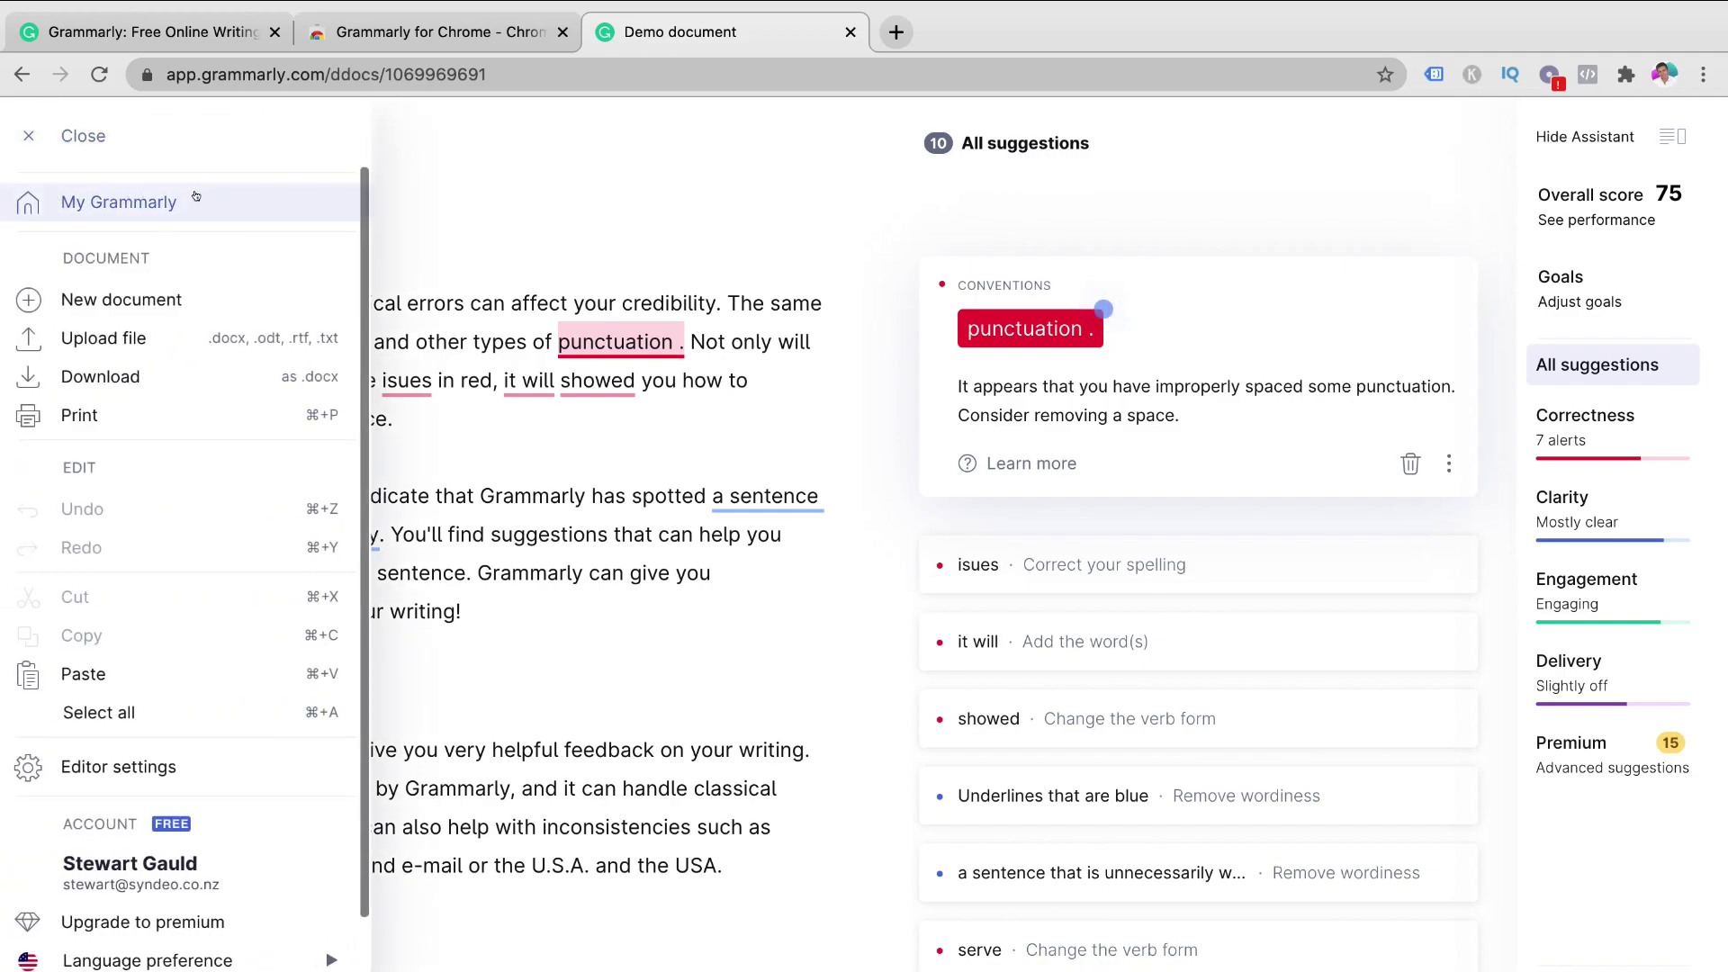
left_click(65, 138)
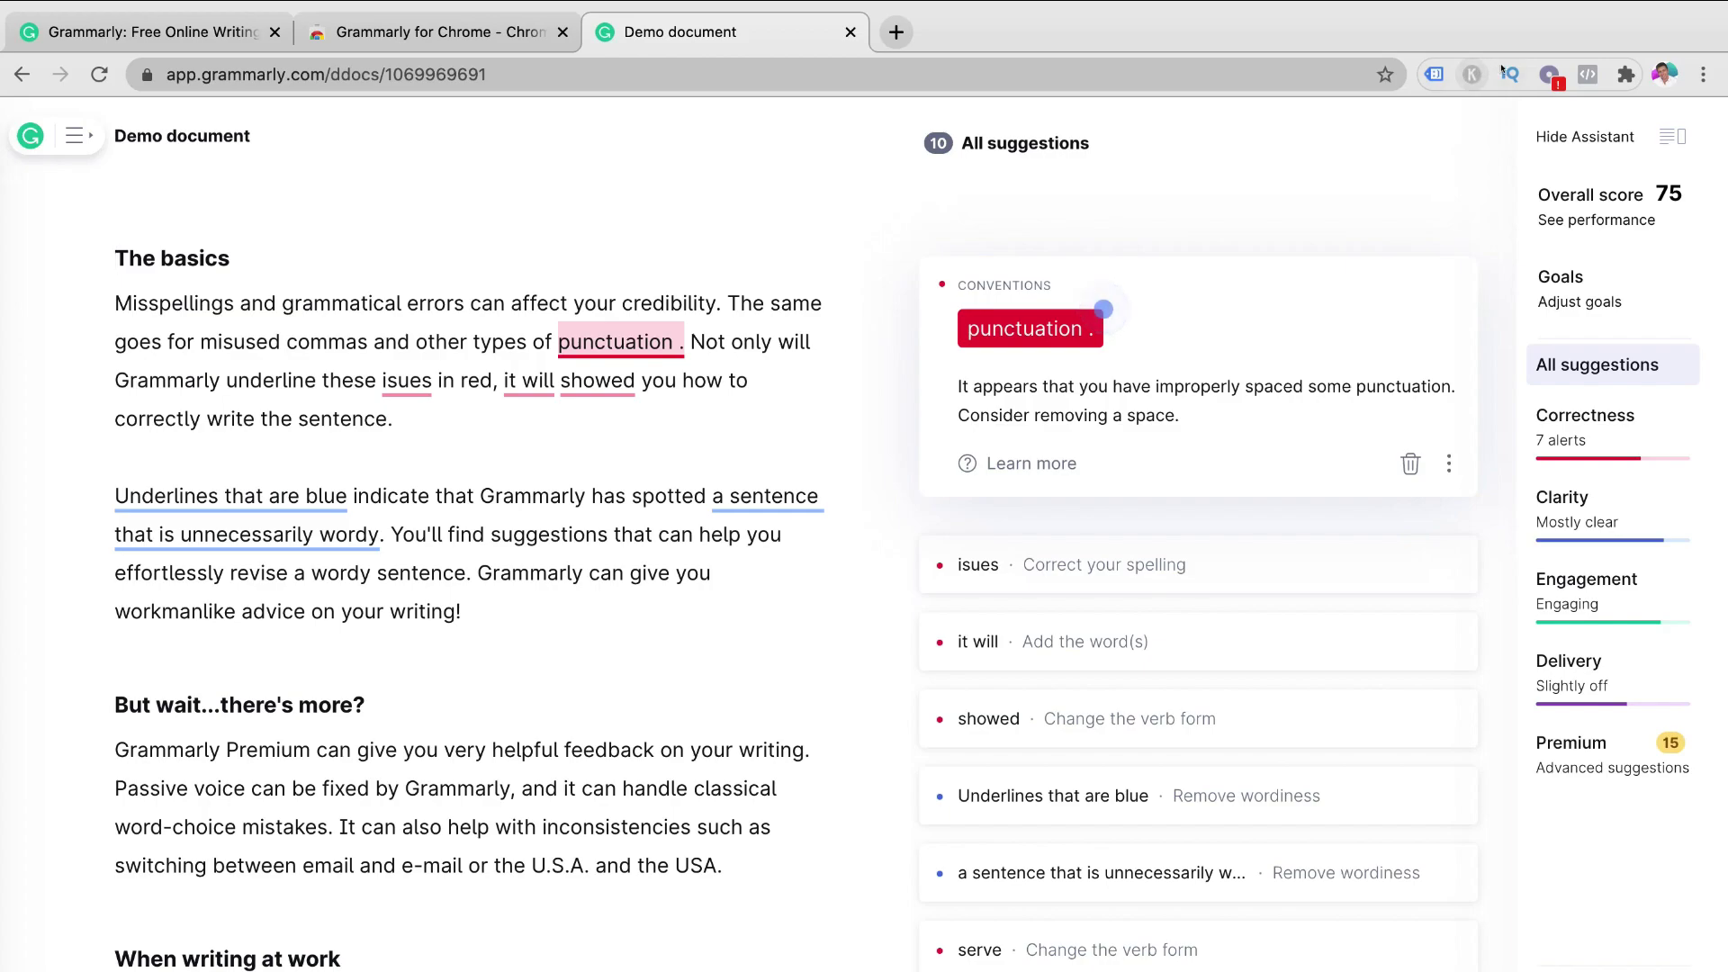
Step: Pin Grammarly for Chrome to the browser toolbar and preview its extension panel
left_click(1625, 72)
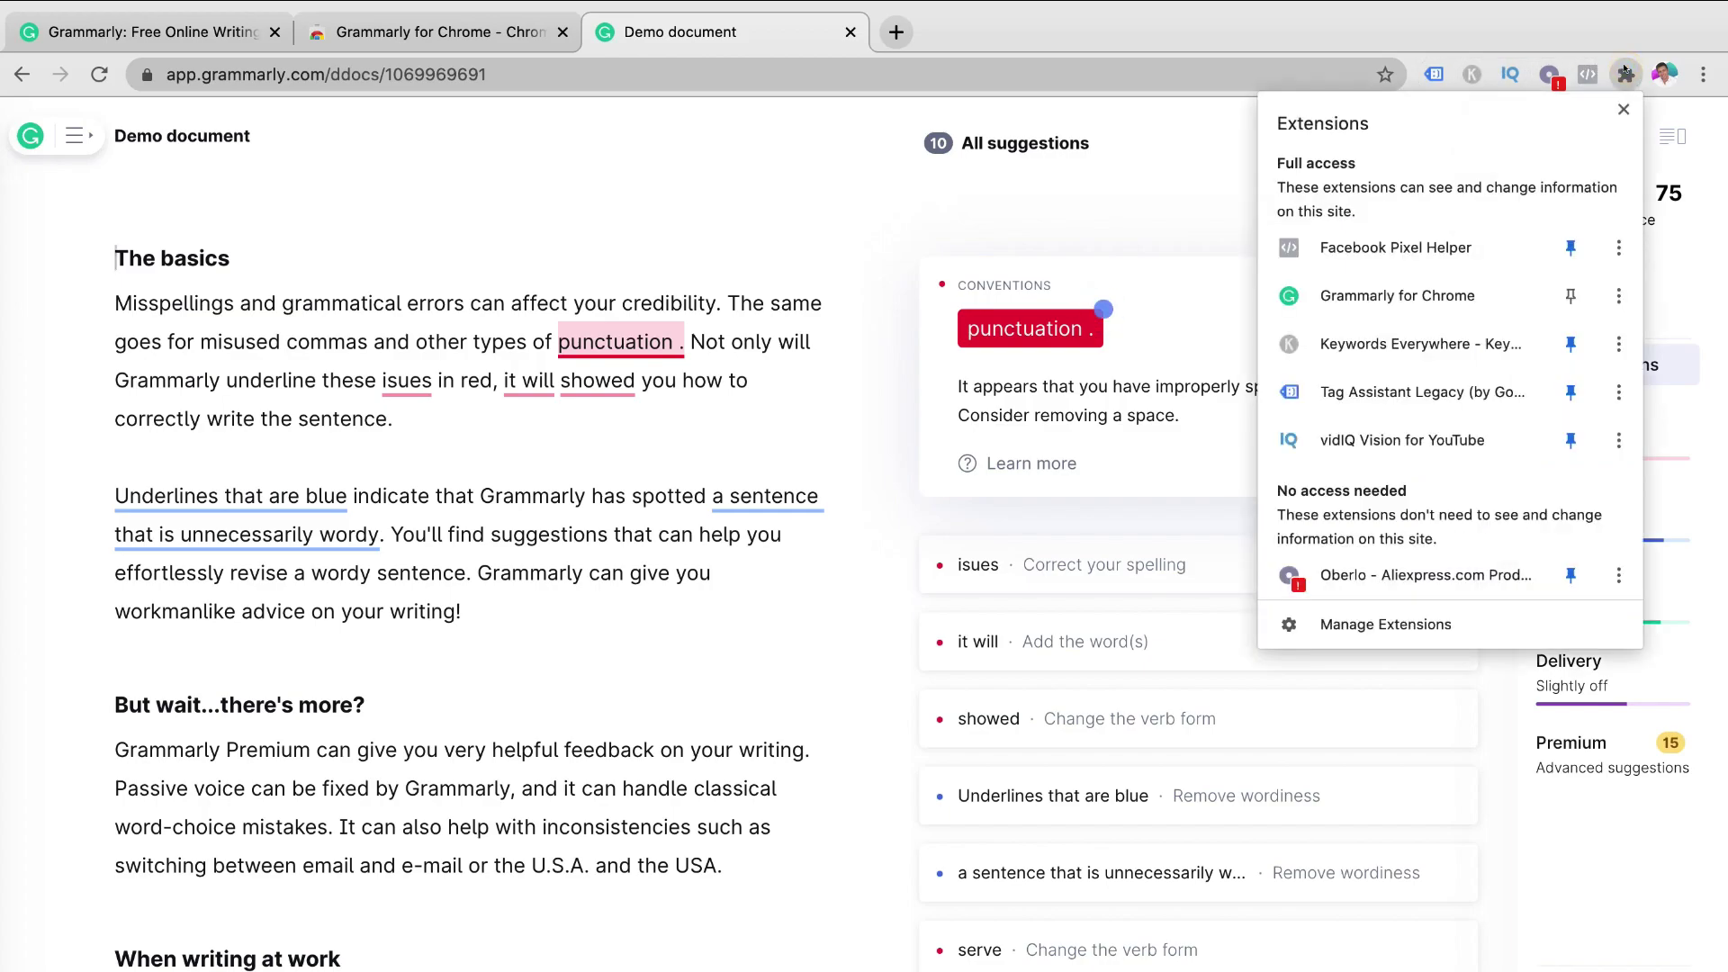
left_click(1571, 295)
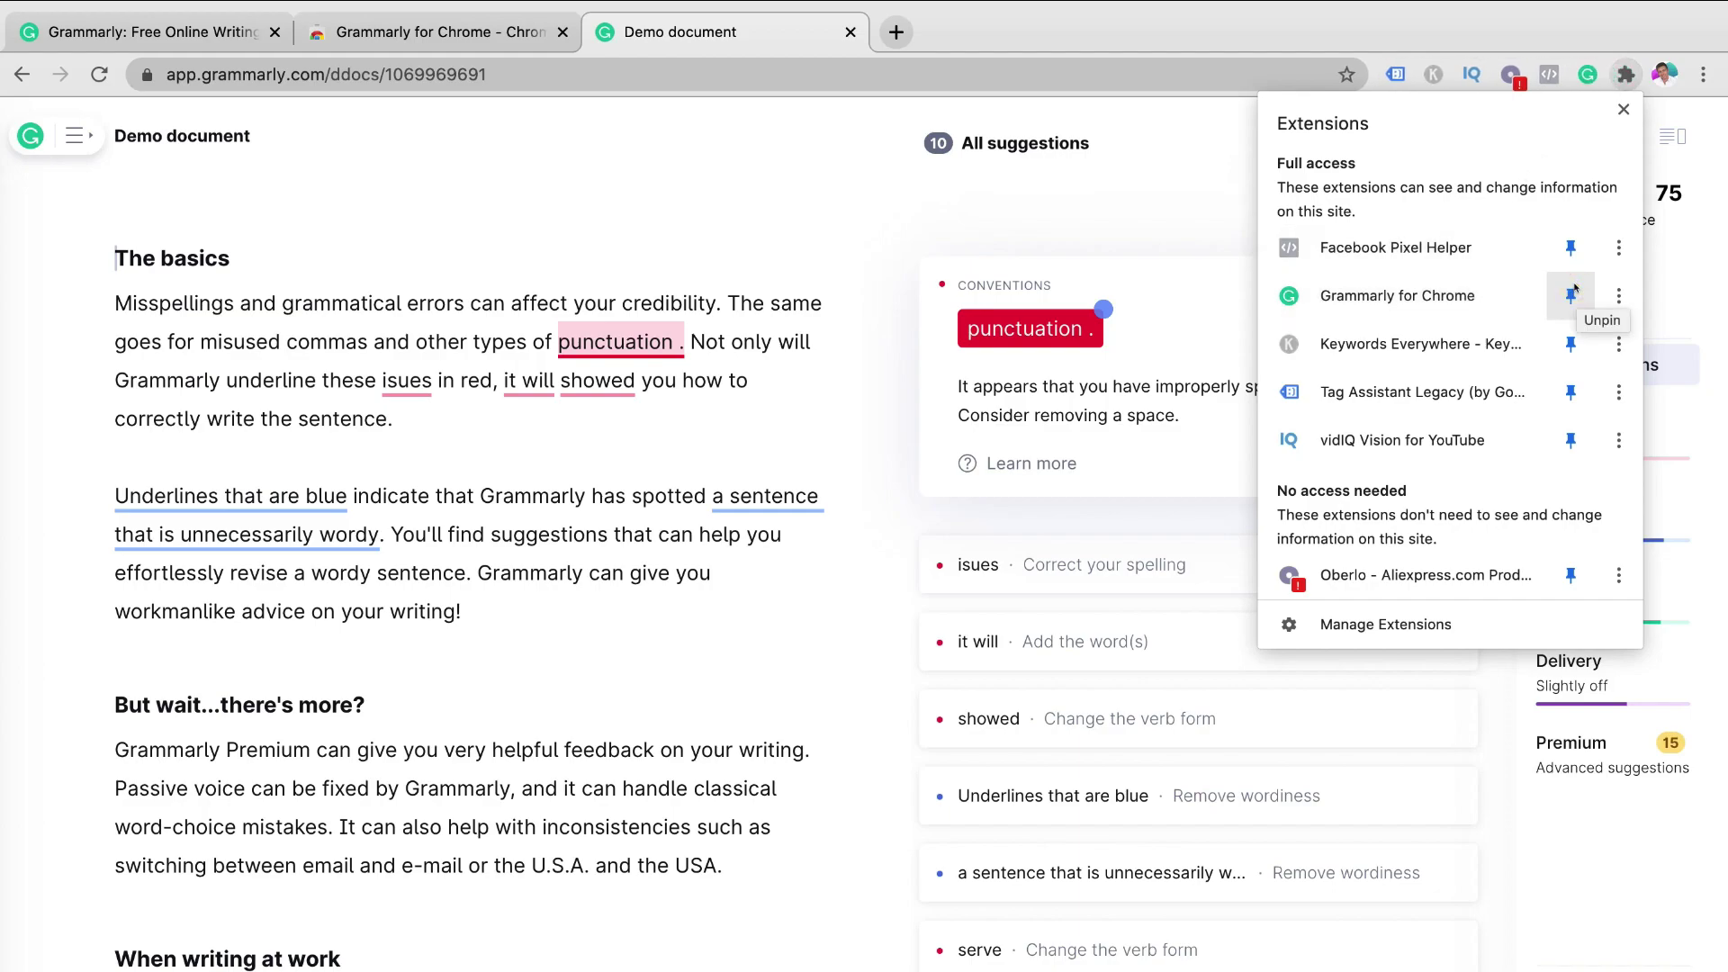
left_click(1621, 110)
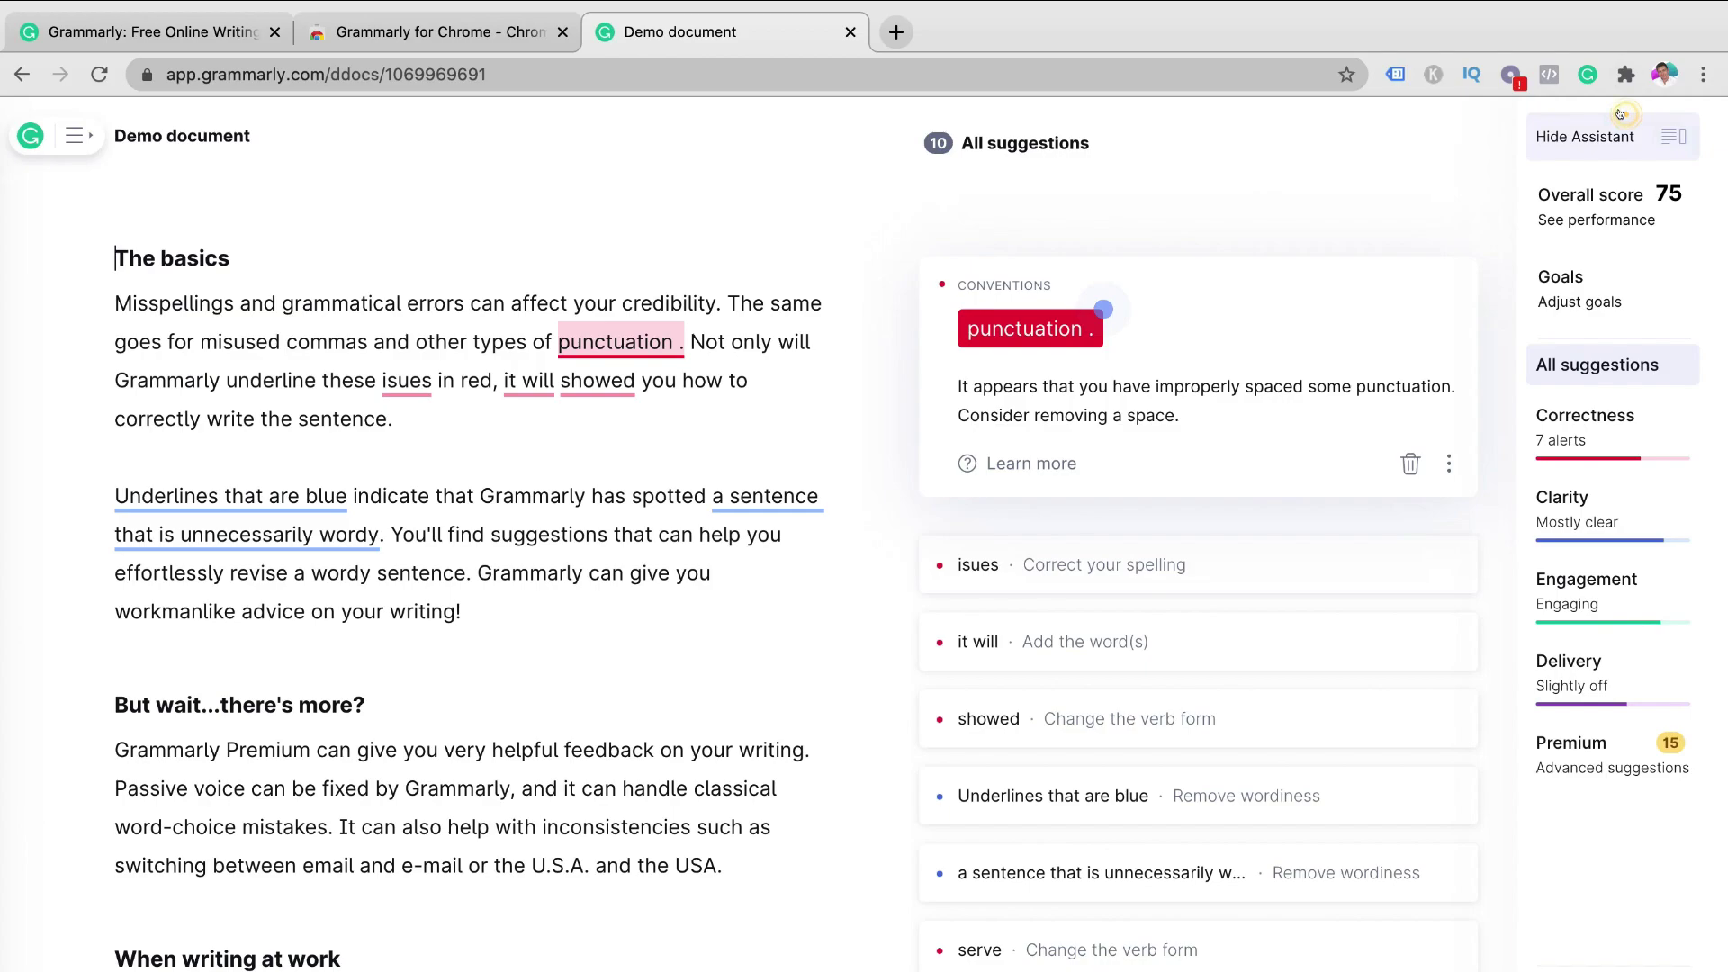
left_click(1585, 76)
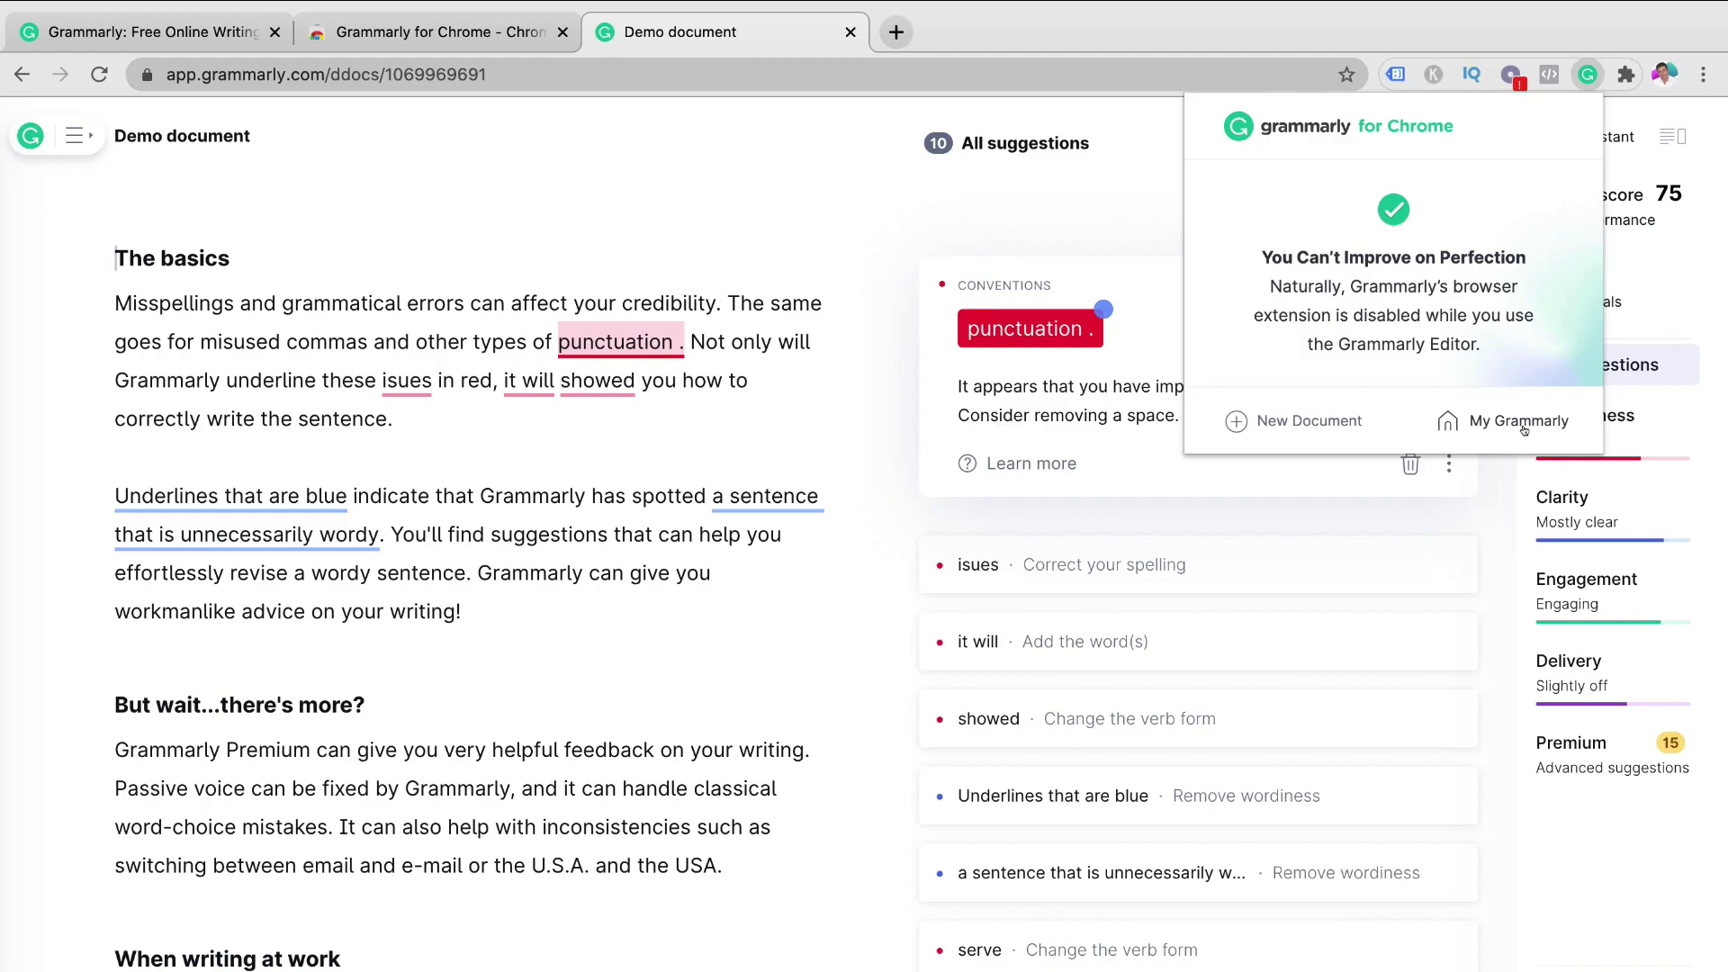
left_click(872, 253)
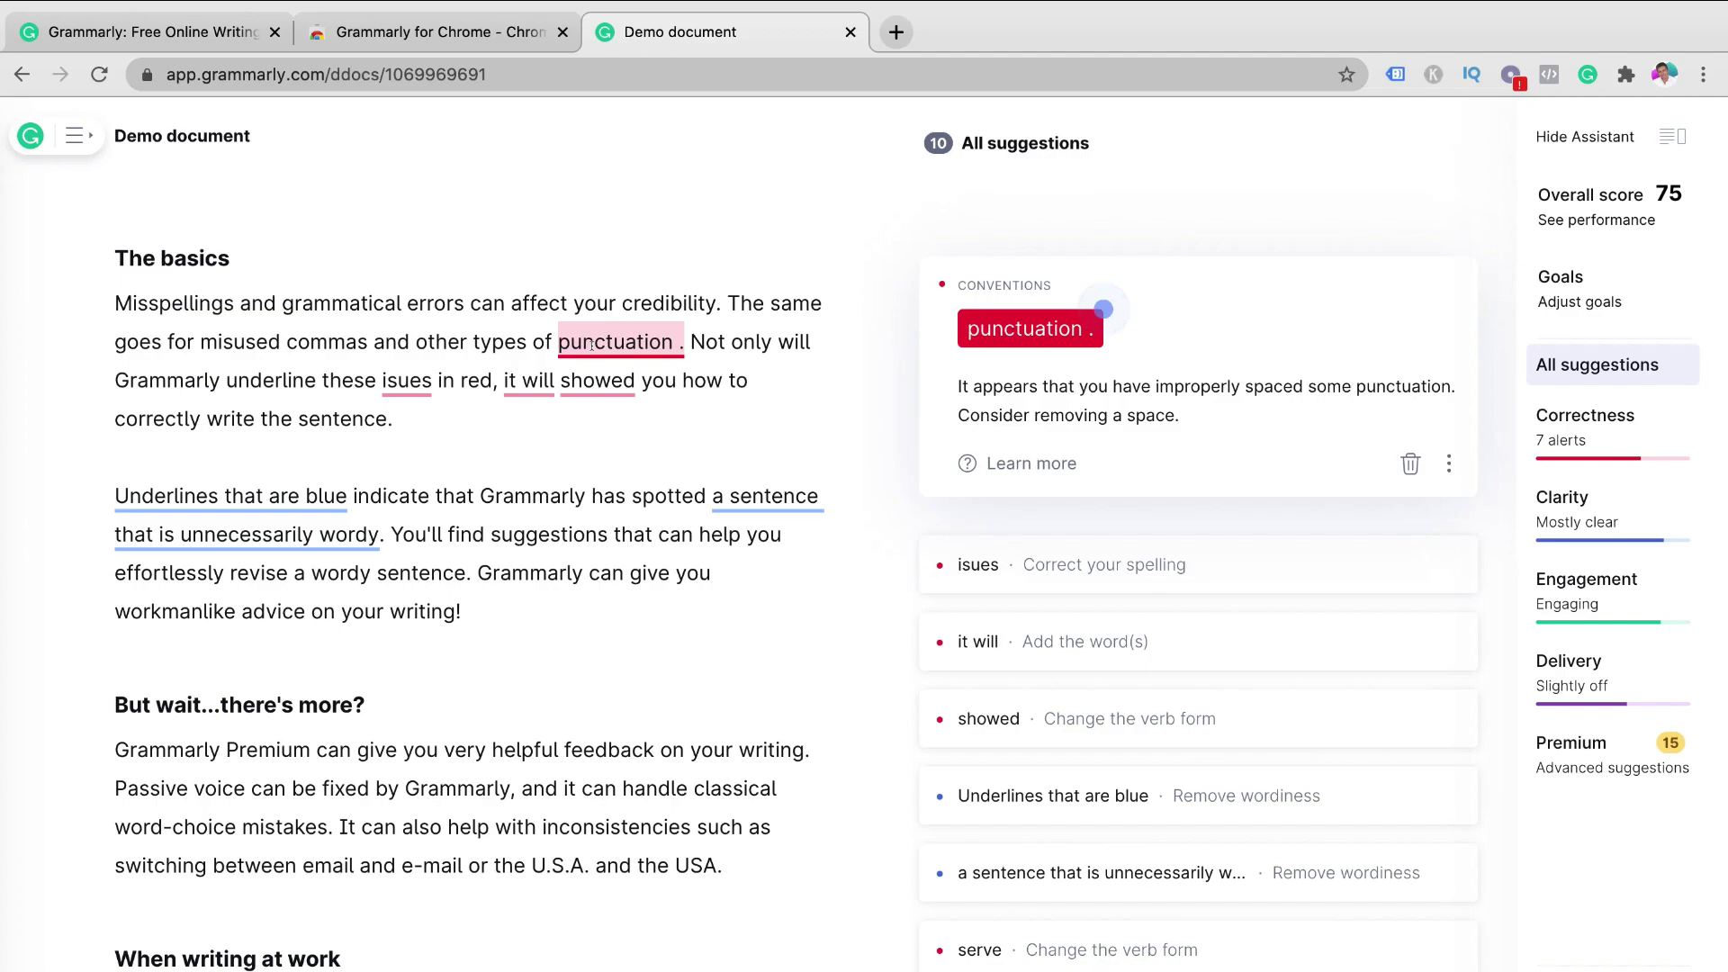
Step: Remove the extra space before the period, correct 'isues' to 'issues', and change 'it will' to 'but it will also'
double_click(703, 378)
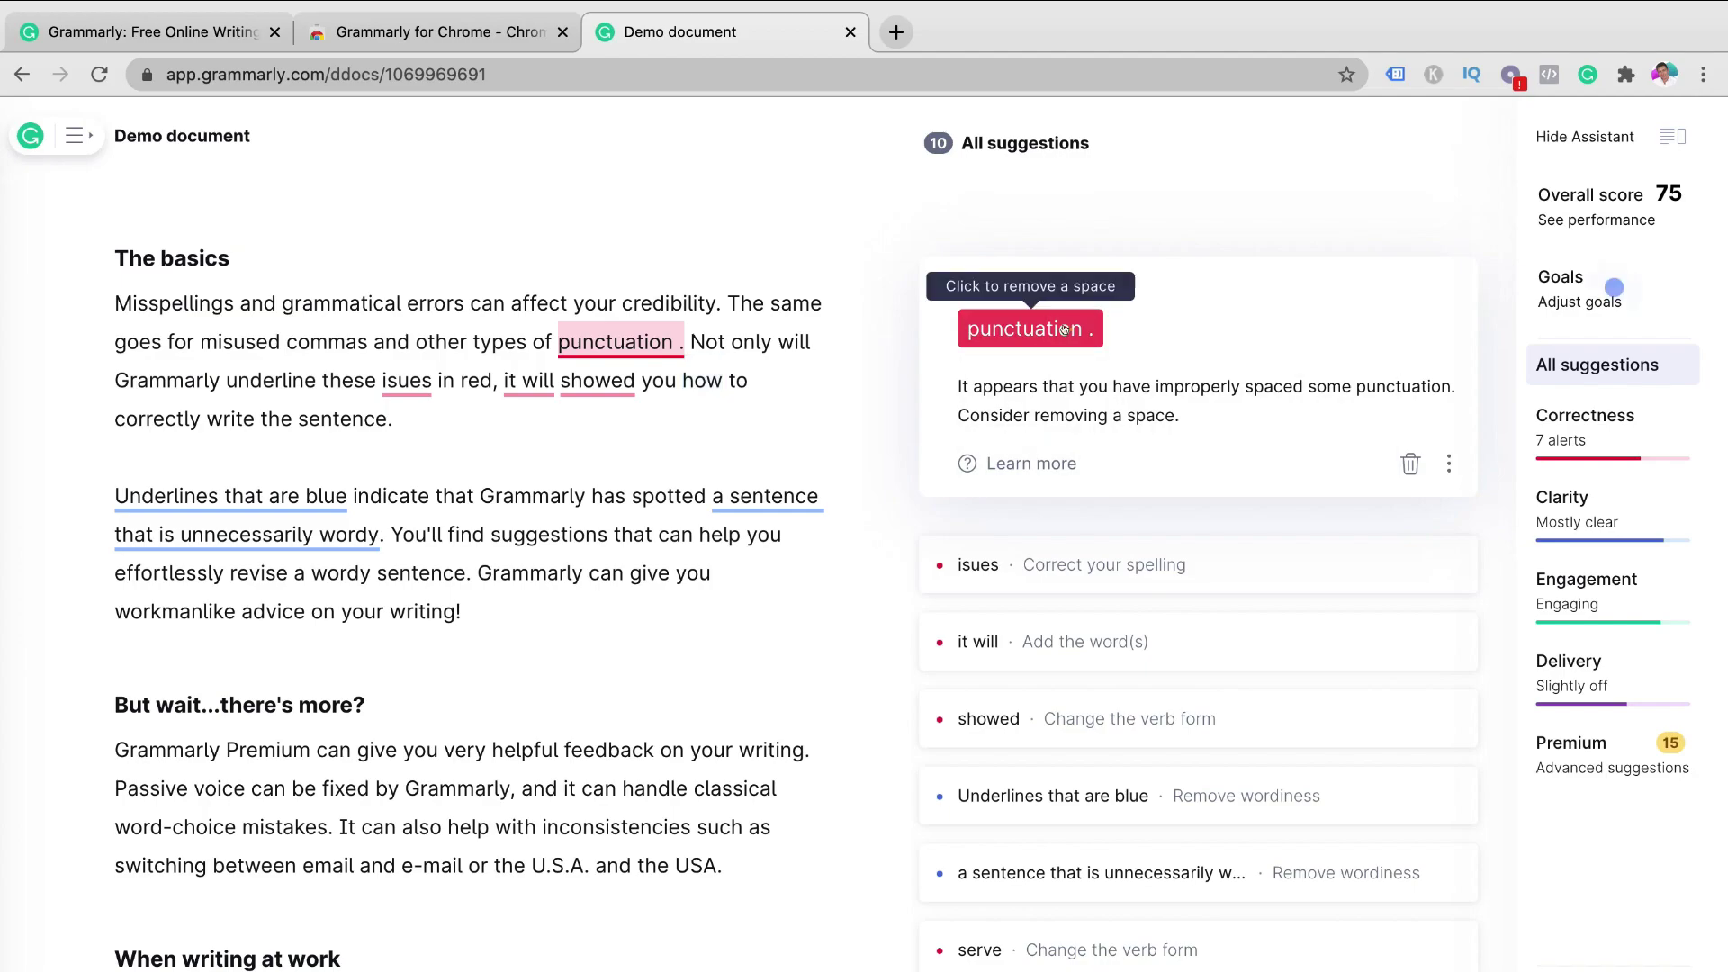
left_click(1064, 328)
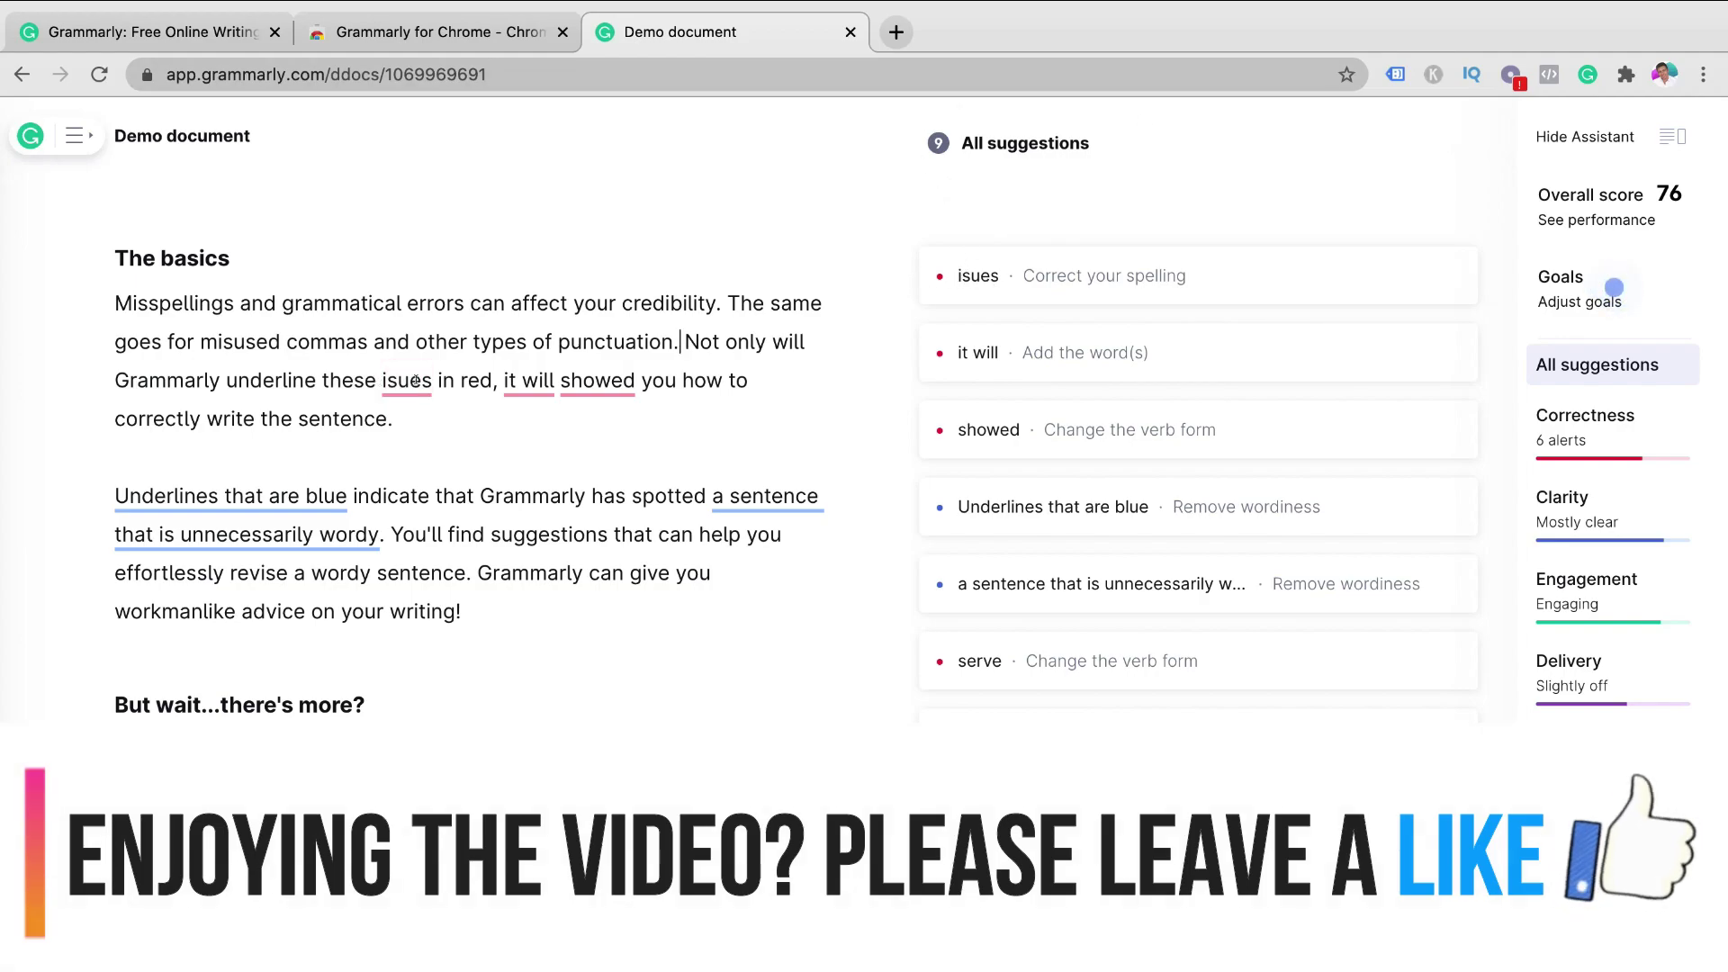
left_click(414, 381)
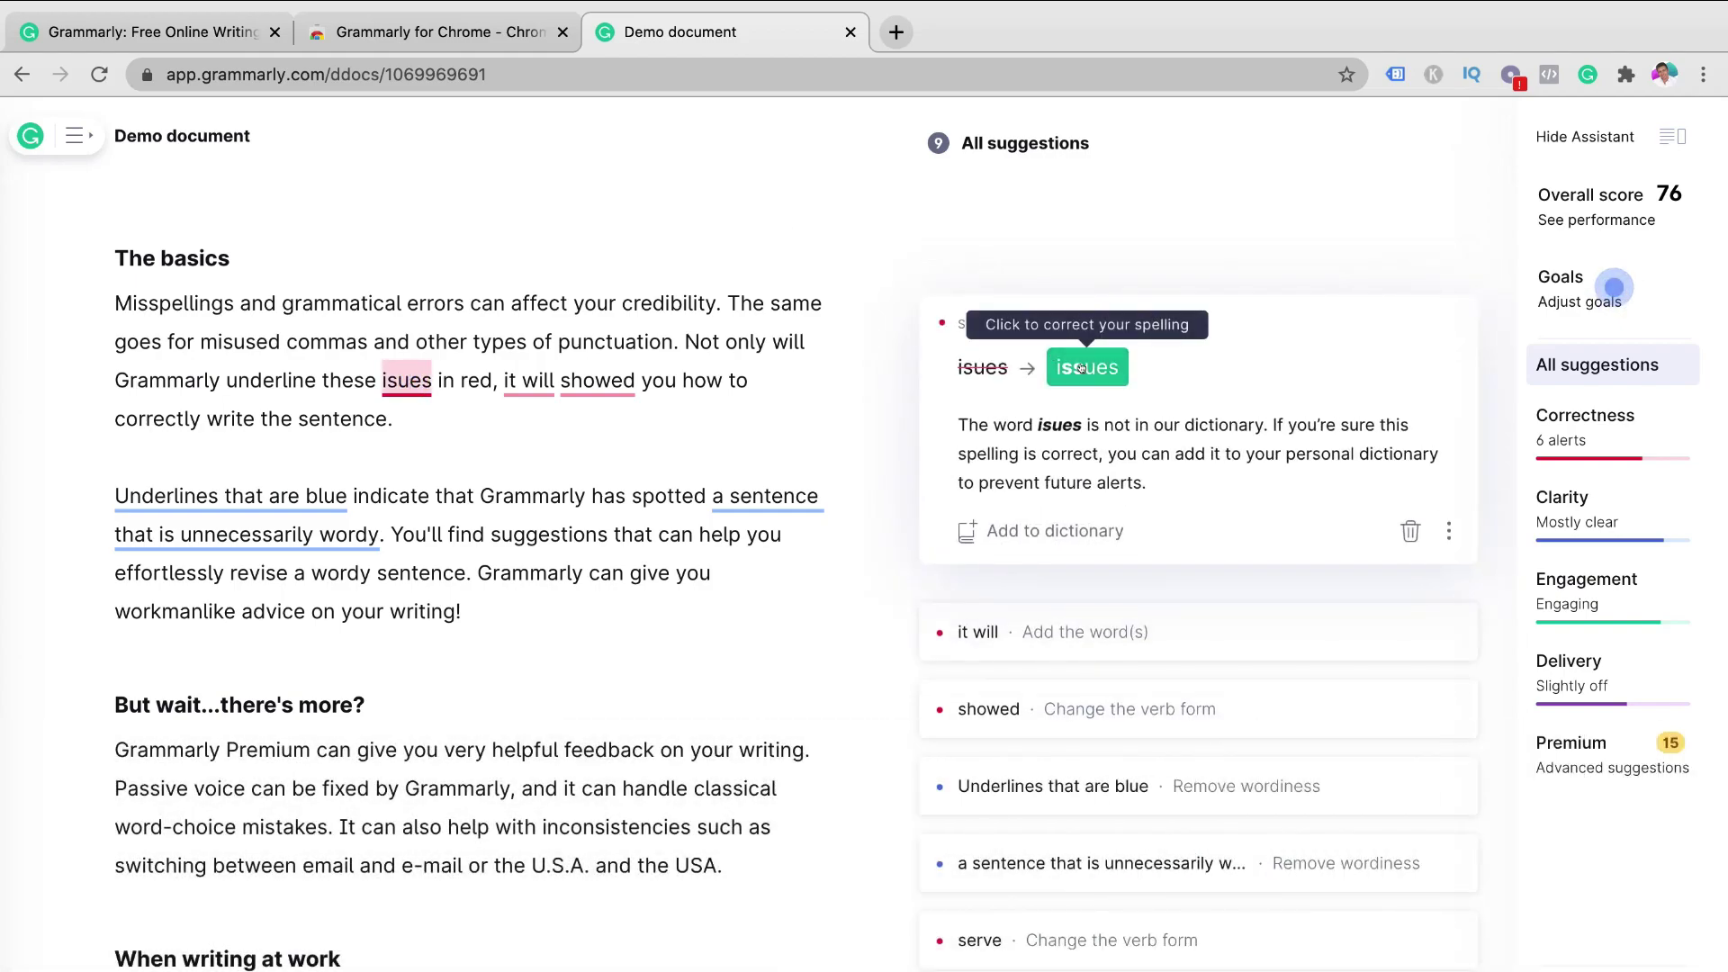
left_click(1082, 368)
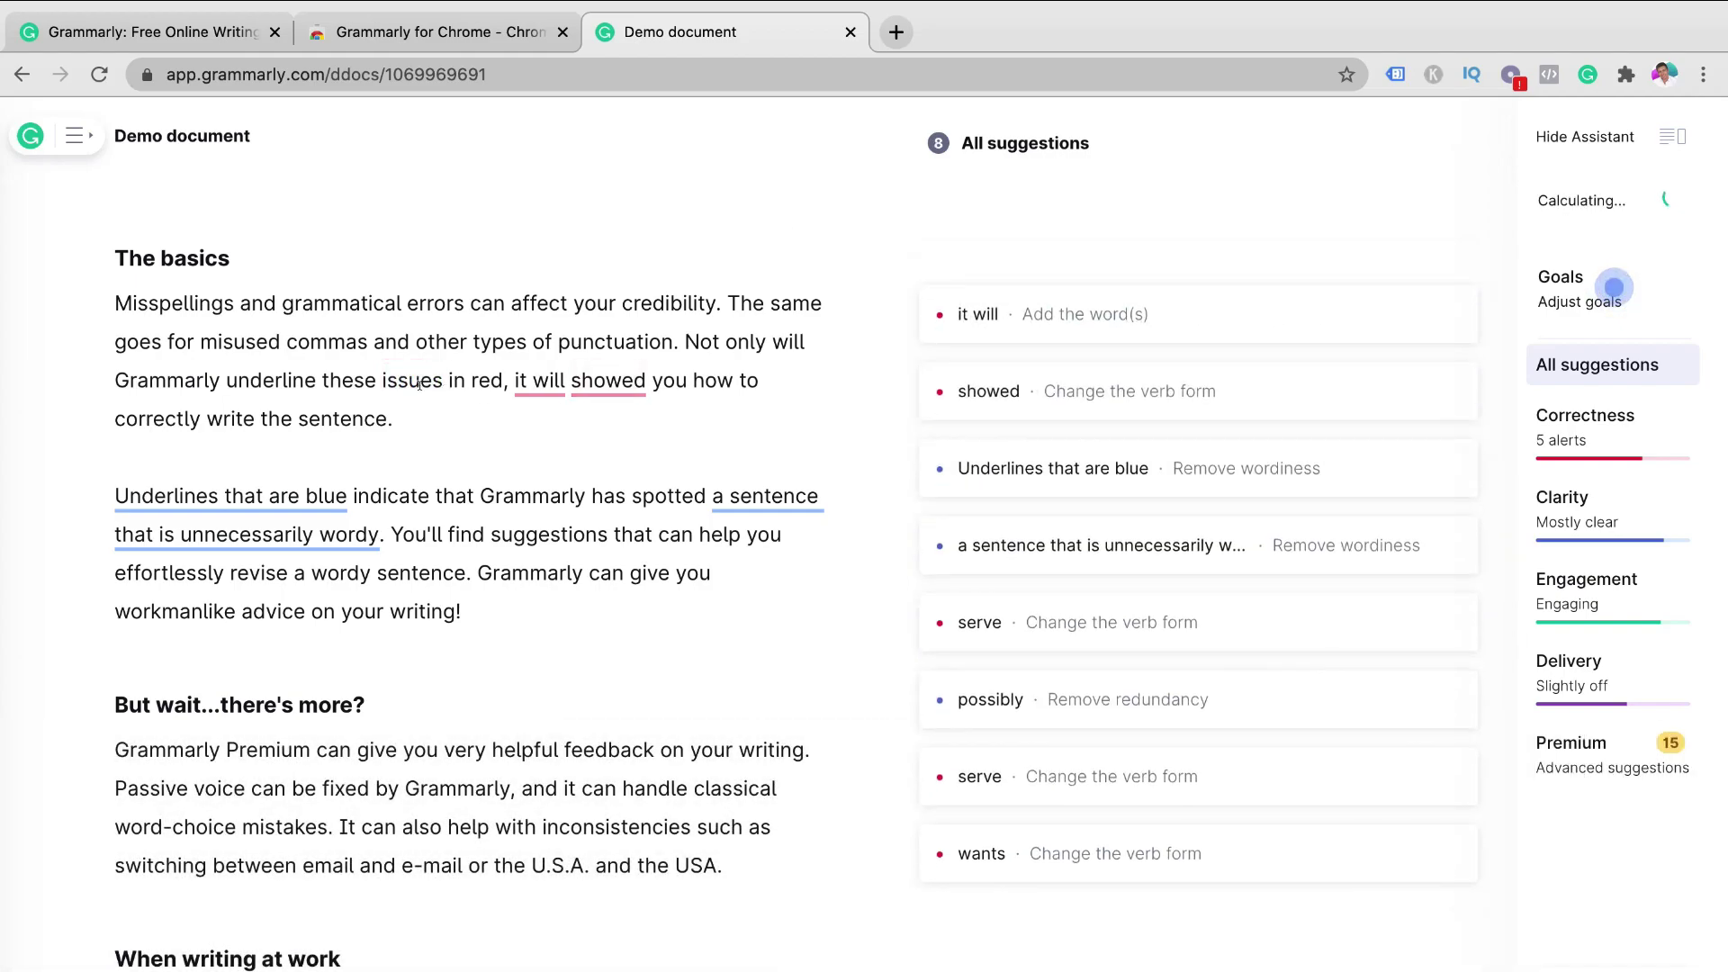
left_click(536, 380)
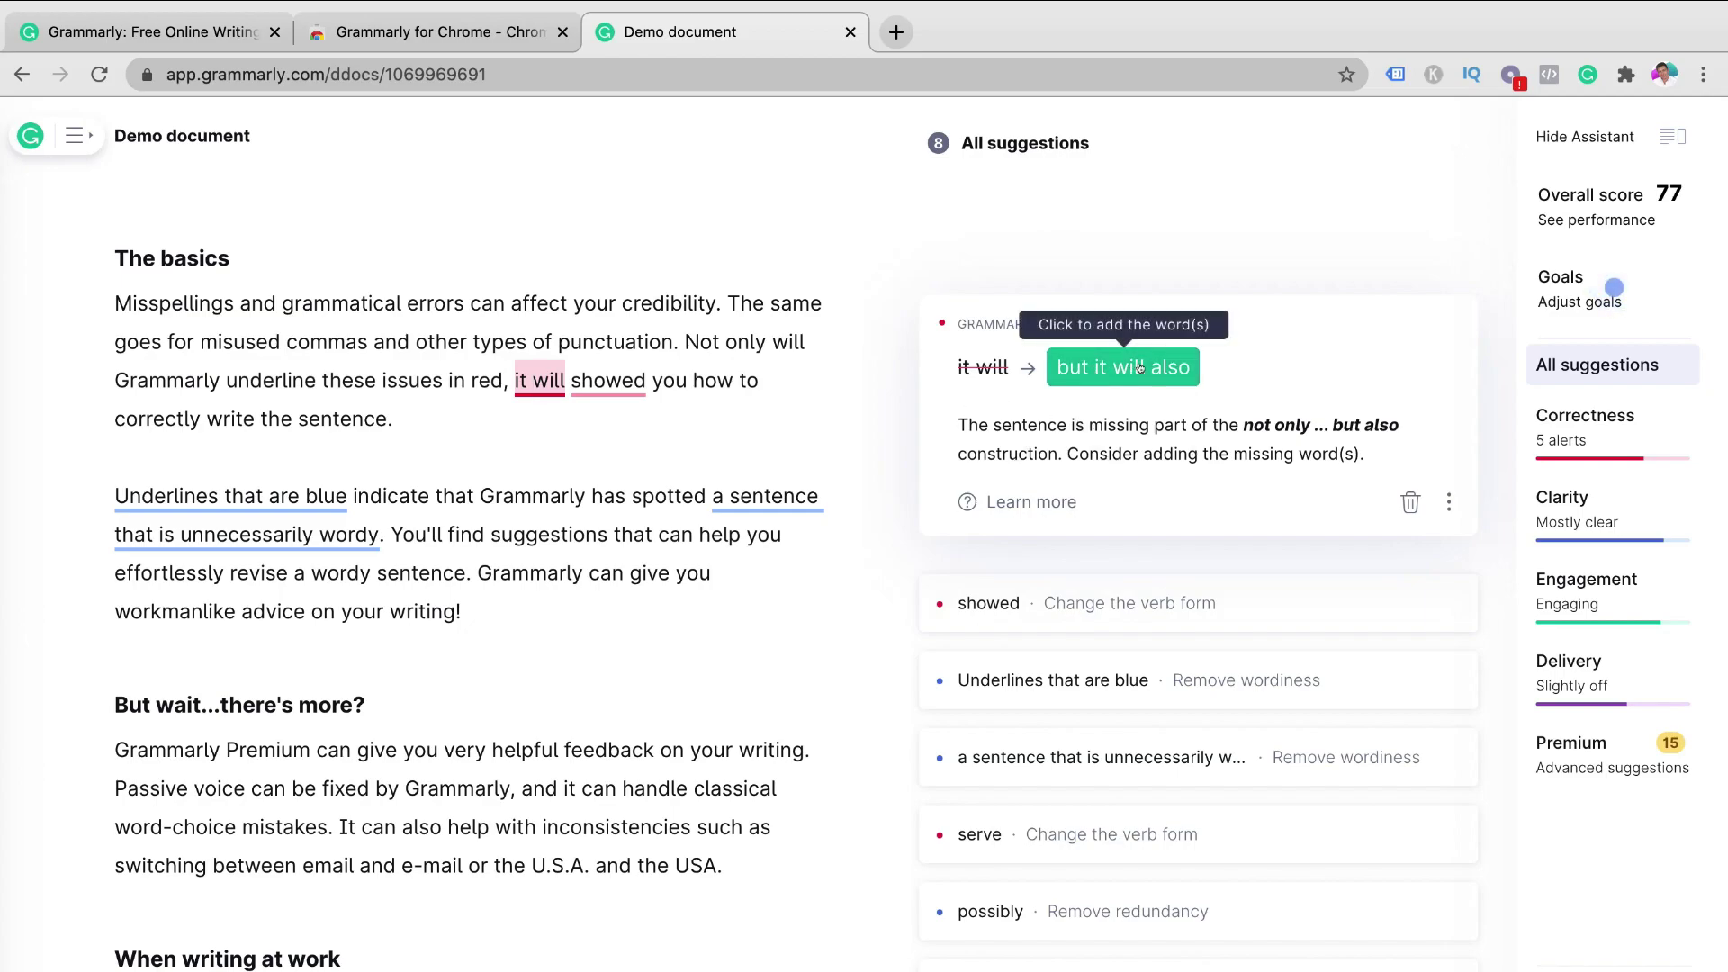
left_click(1139, 367)
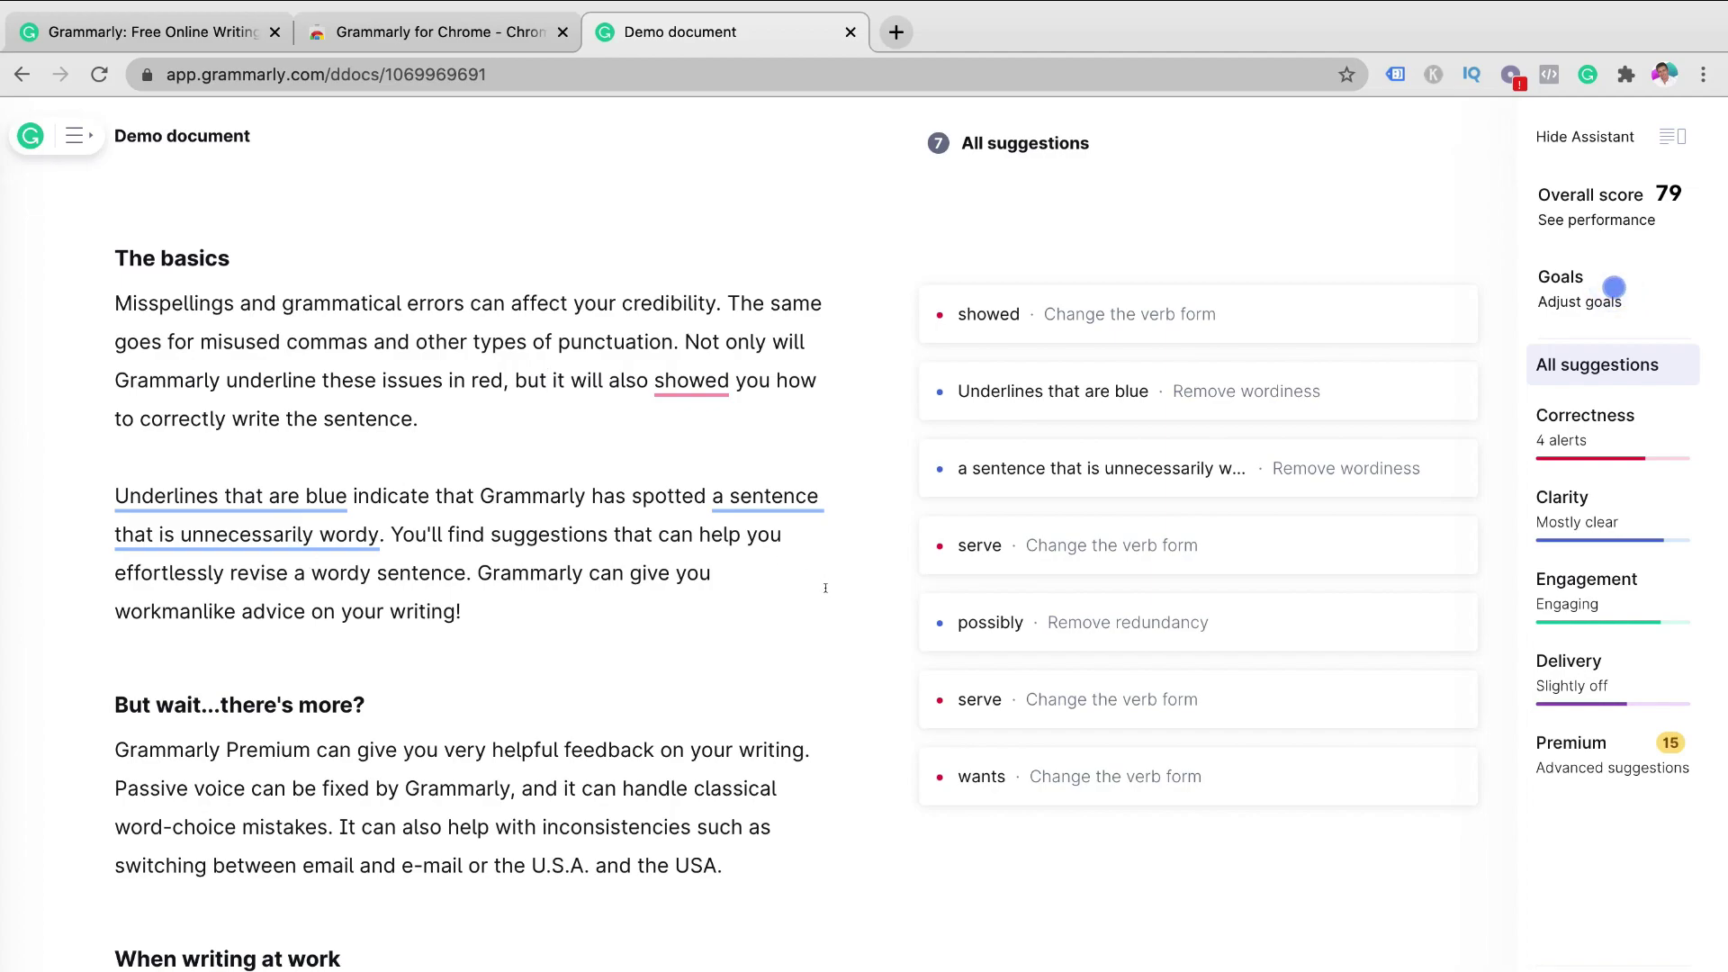
Step: Start a new blank Untitled document from the Grammarly for Chrome panel
left_click(72, 137)
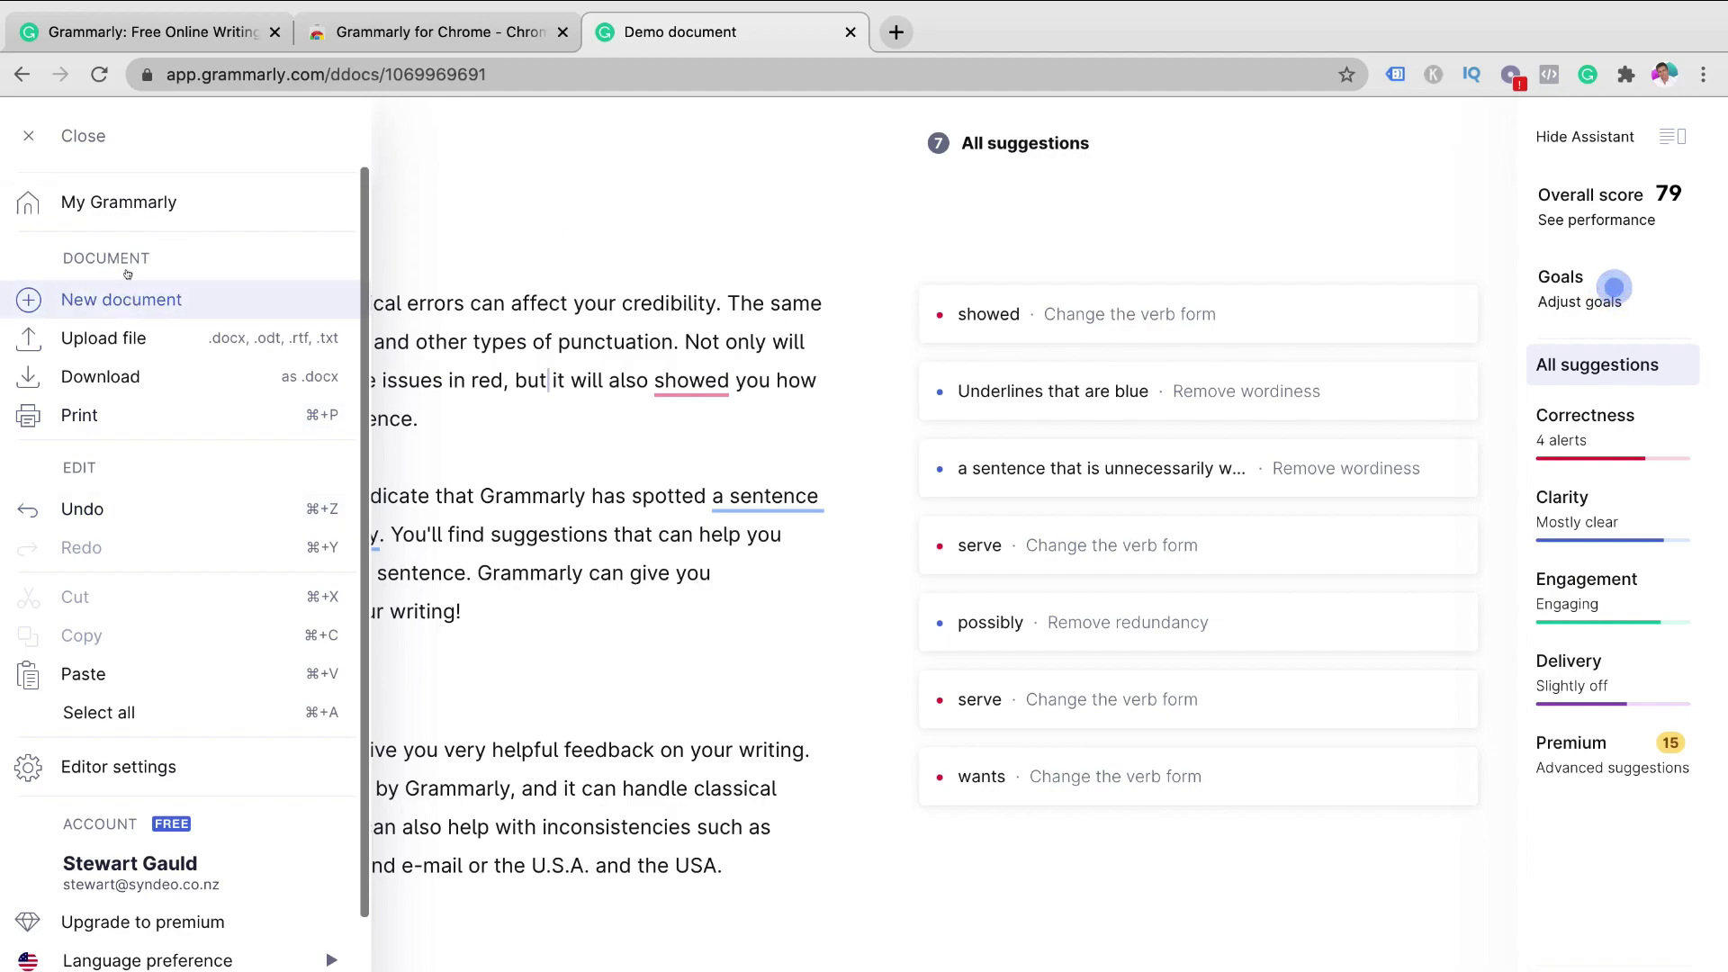
left_click(22, 135)
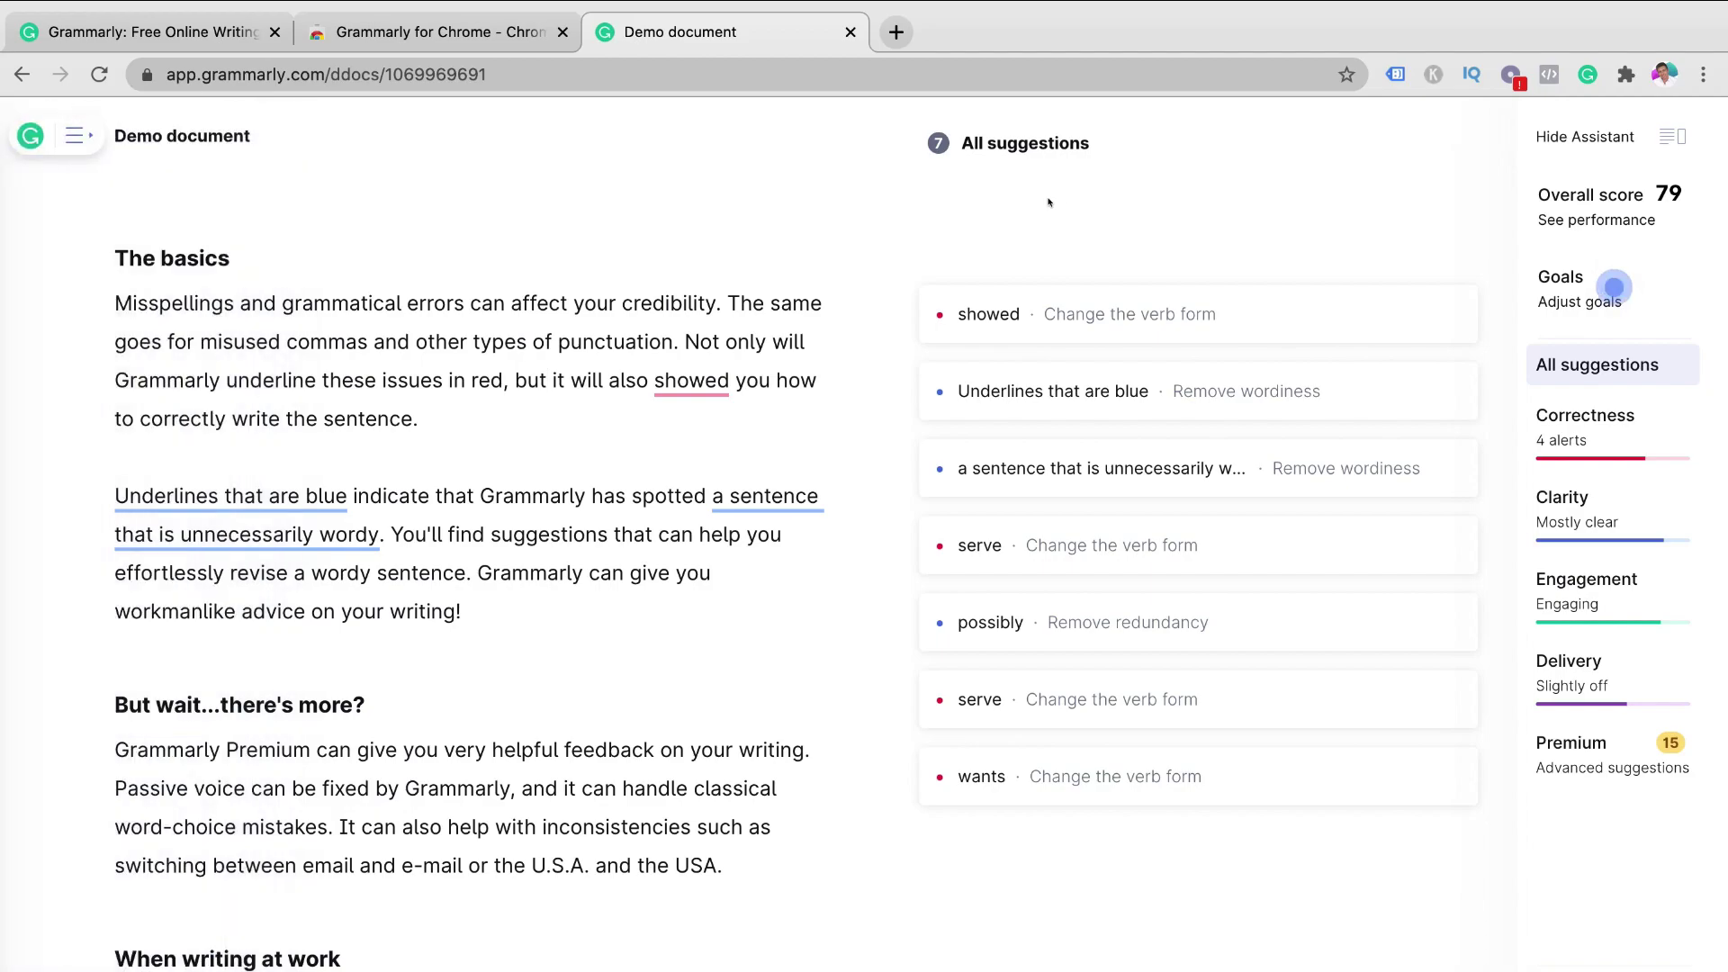
left_click(1585, 72)
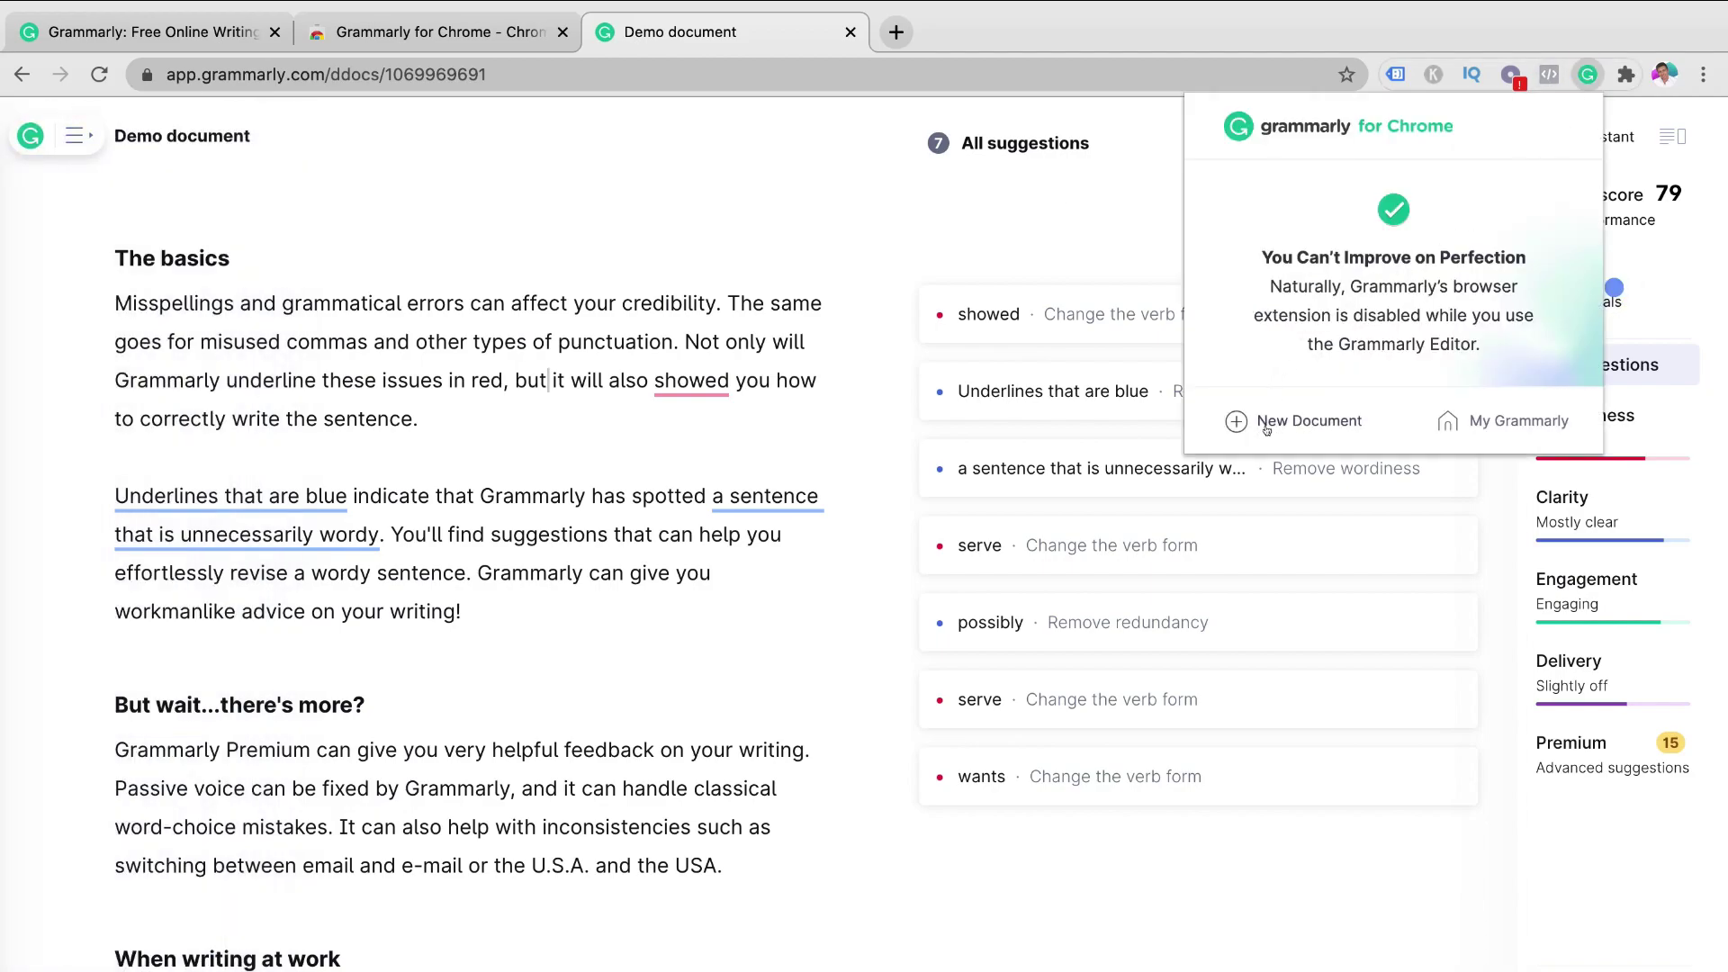
left_click(1334, 427)
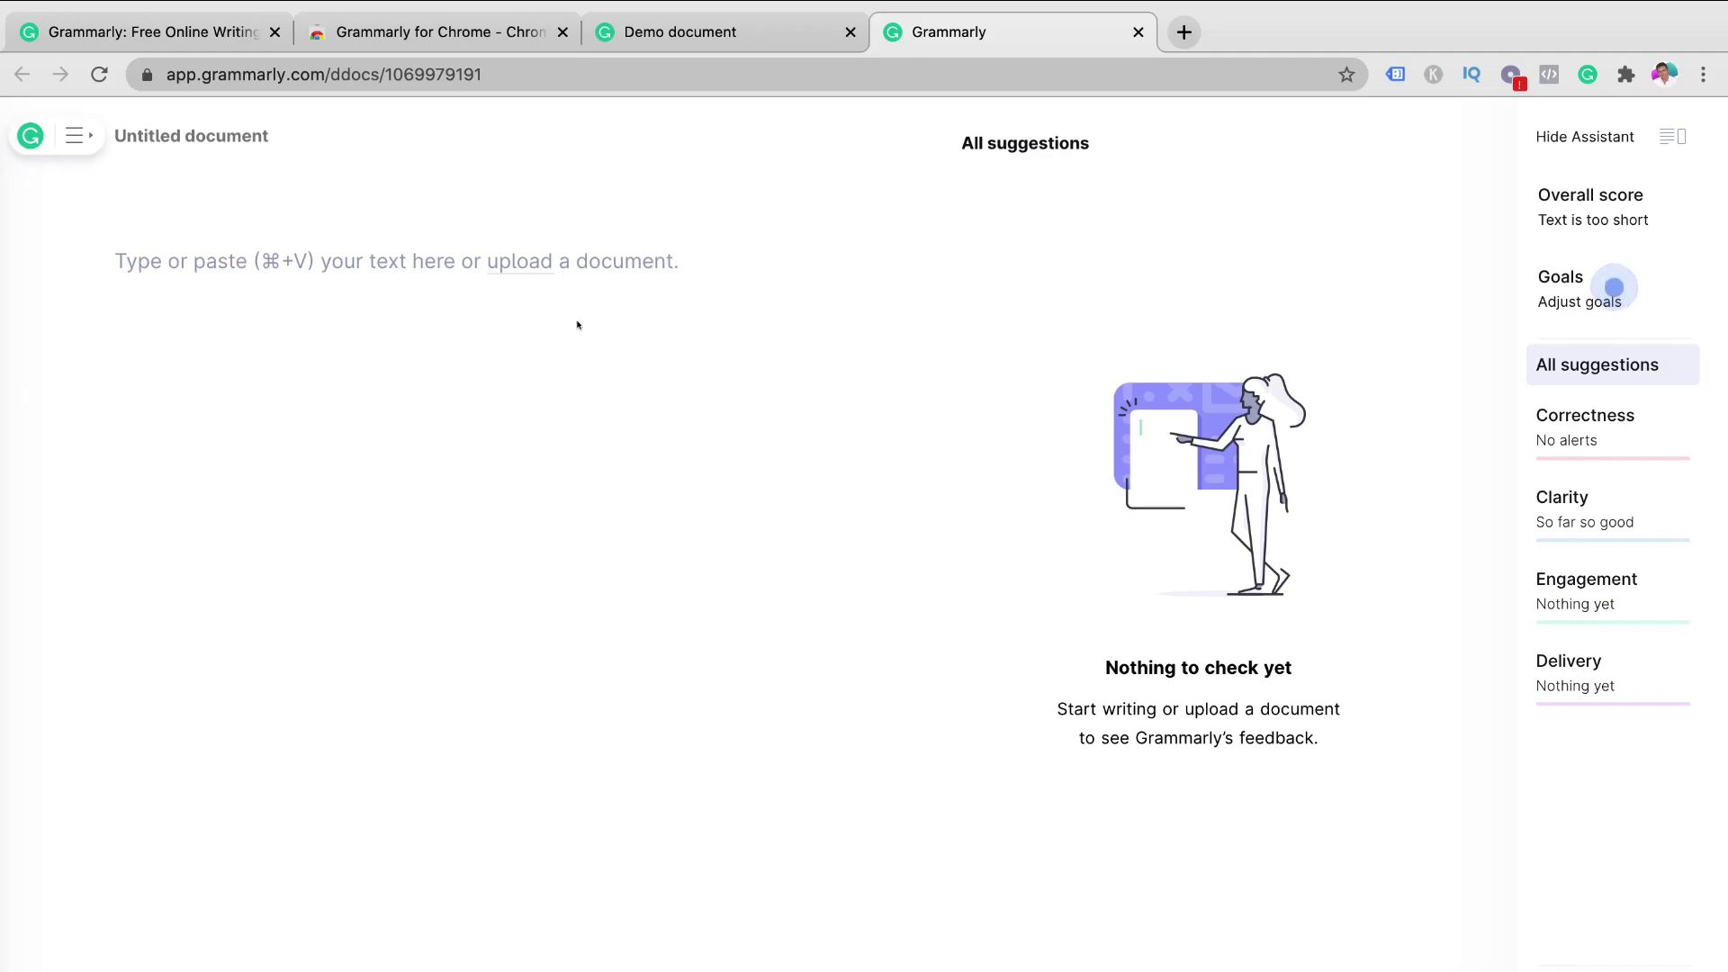
Step: Paste the New Zealand digital marketing passage into the document and keep the default goals
type("New Zealand is home to many digital marketing agencies and web design agencies. Many are not transparent with the work that they actually do for their clients. Here at Syndeo we are a digital marketing agency that provides digital solutions to small and local business in Tauranga and throughout New Zealand. Our blog has a BIG focus on business education. We believe in educating and equipping small New Zealand business with the tools, skills and knowledge to help them thrive in their communities. It is important for small business owners to adopt digital marketing activities as these activities are becoming a growing part of business growth and success. We want to support this movement. If you prefer learning through video, check out our YouTube channel and subscribe for the latest marketing tools, advice and digital solutions for your small business. On this page, we provide business tutorials, advice, marketing strategies and online tools for small business.")
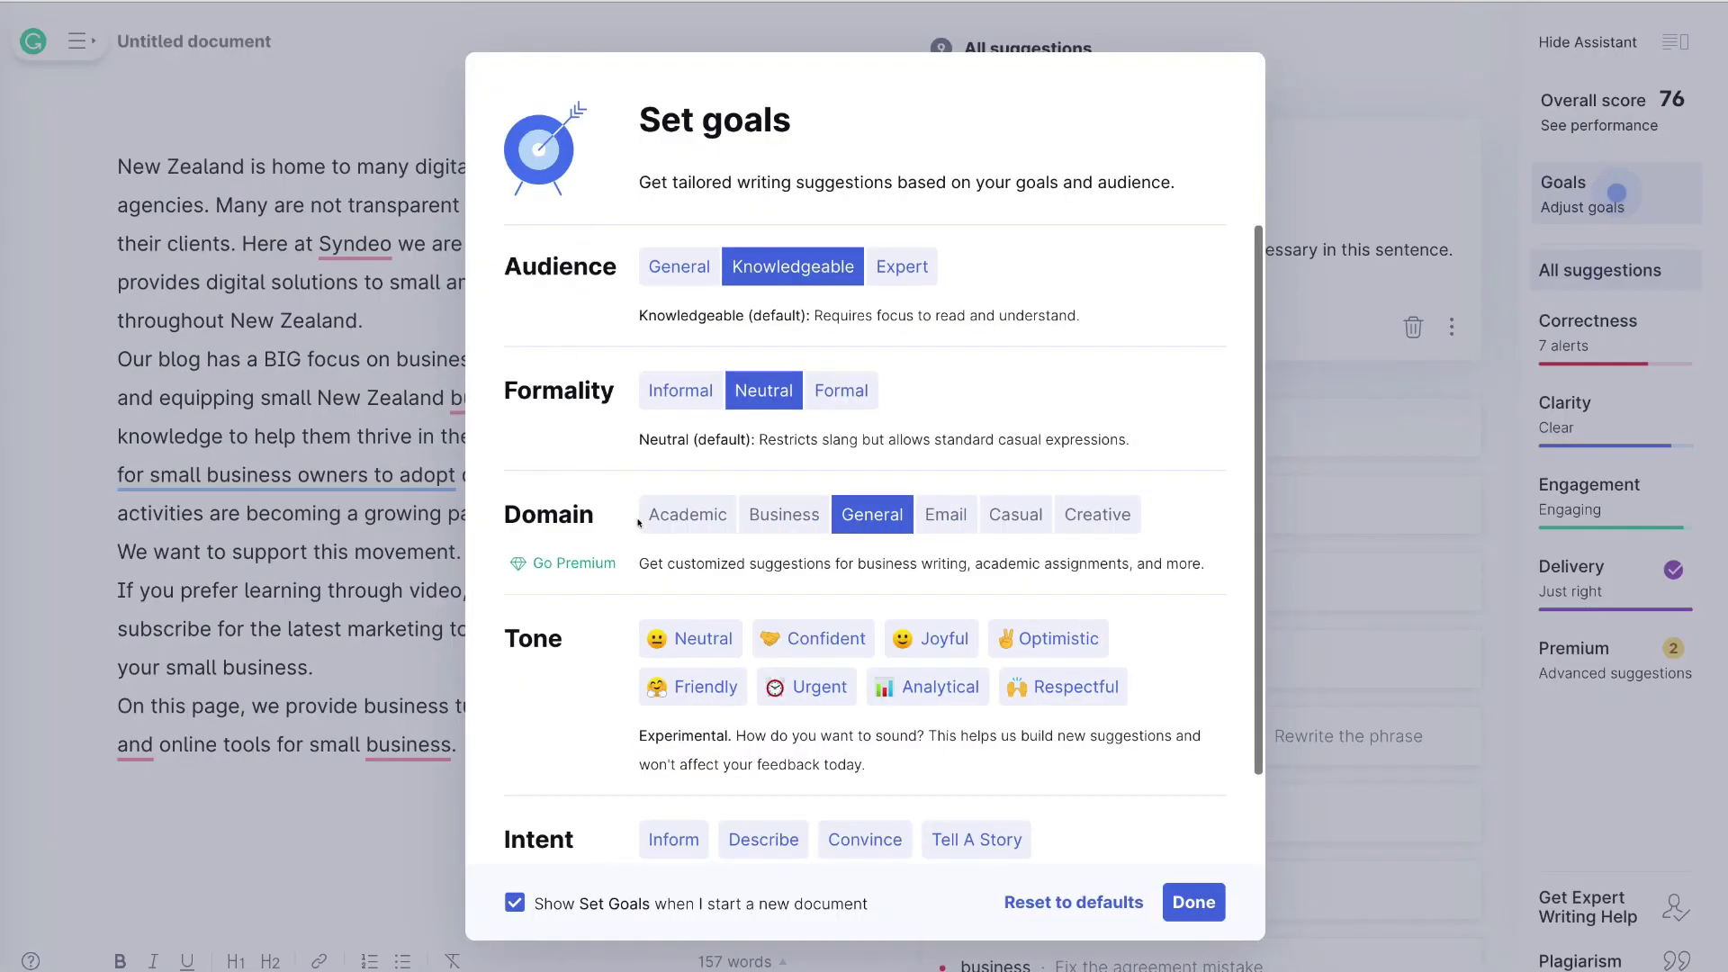
left_click(1193, 902)
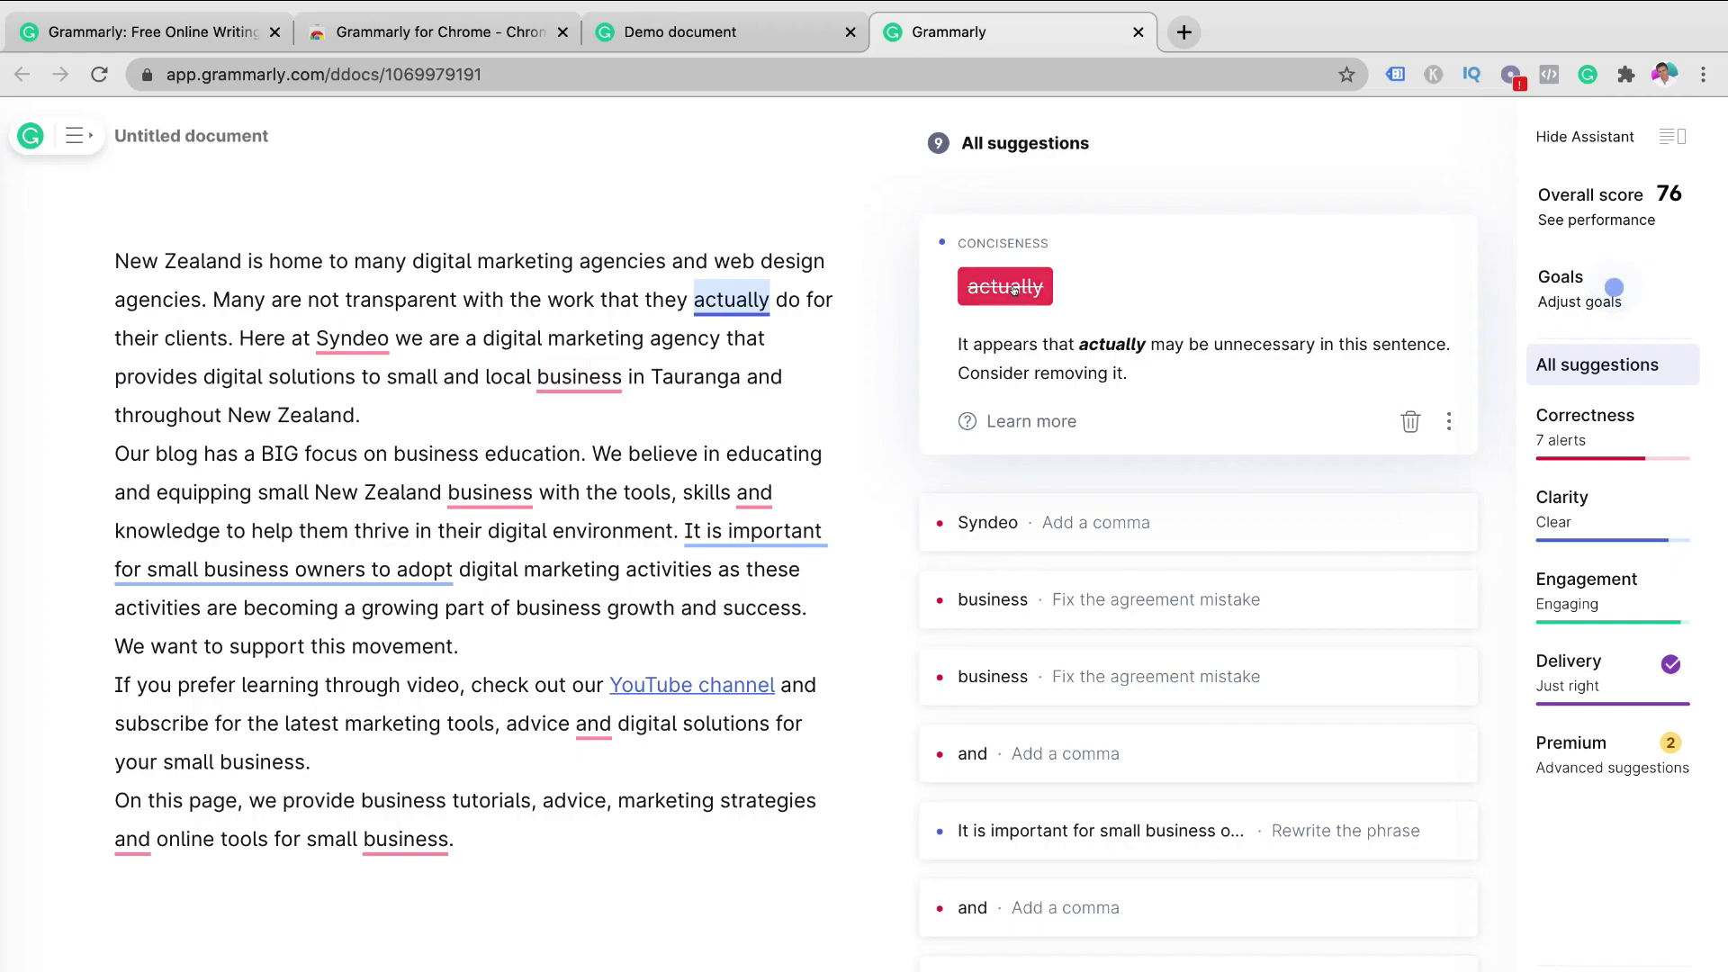
Step: Remove the unnecessary 'actually' and change both flagged instances of 'business' to 'businesses'
left_click(1009, 286)
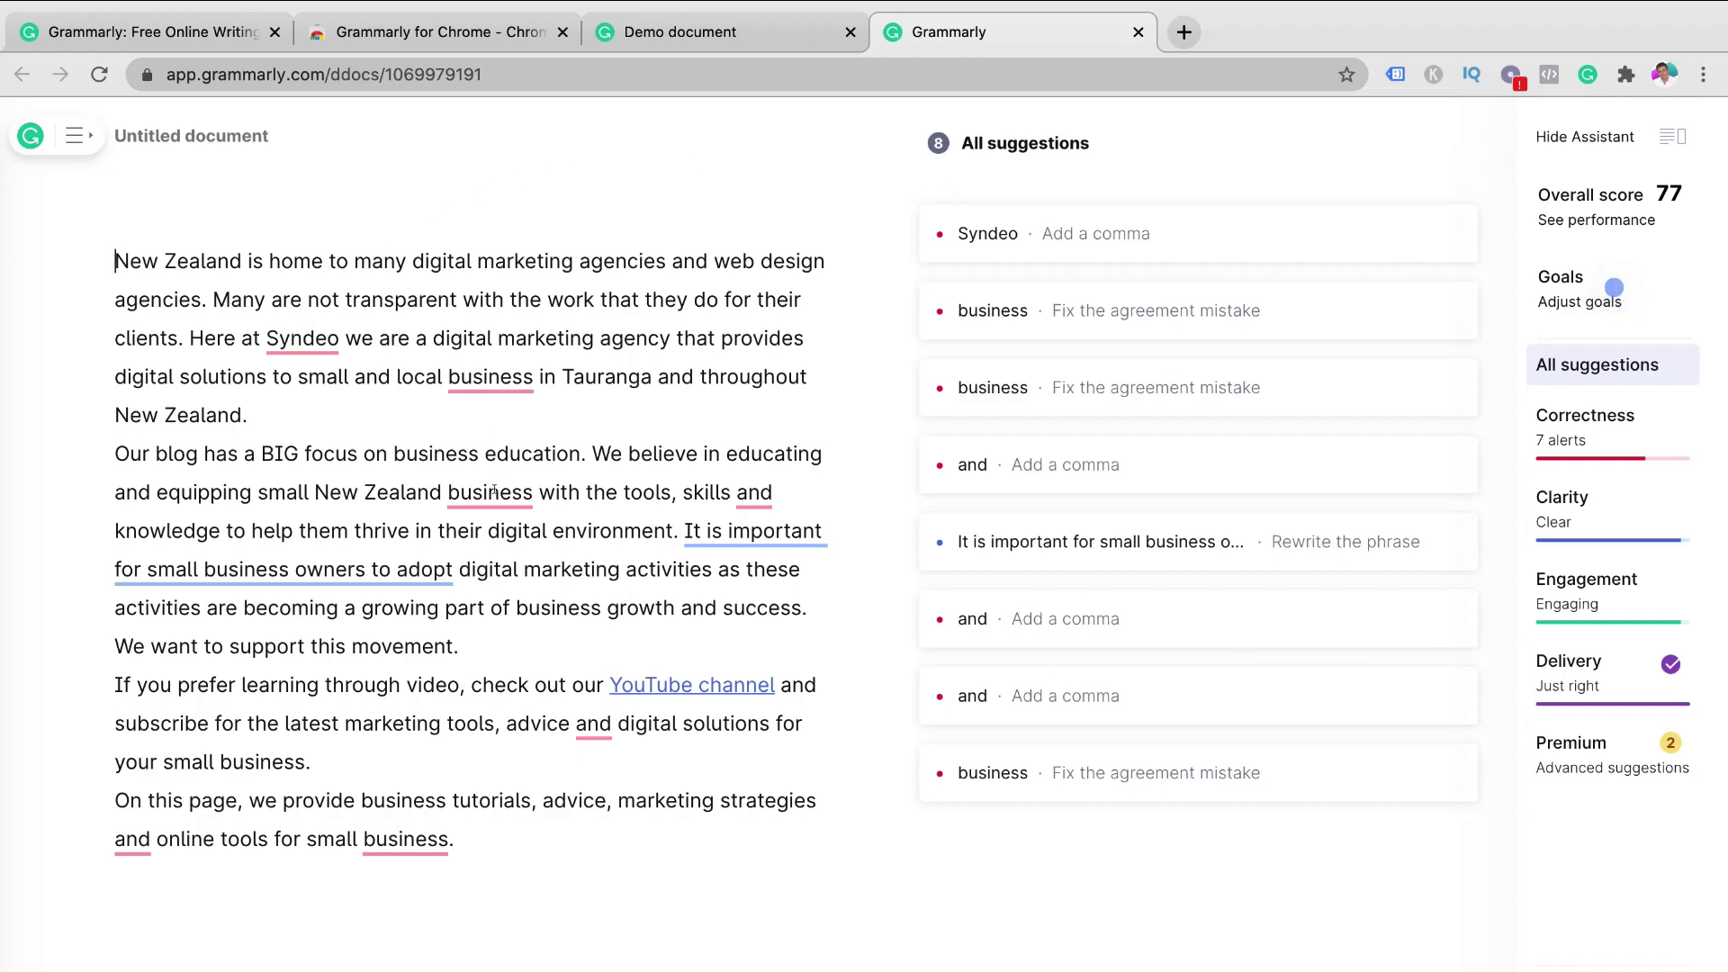
left_click(494, 491)
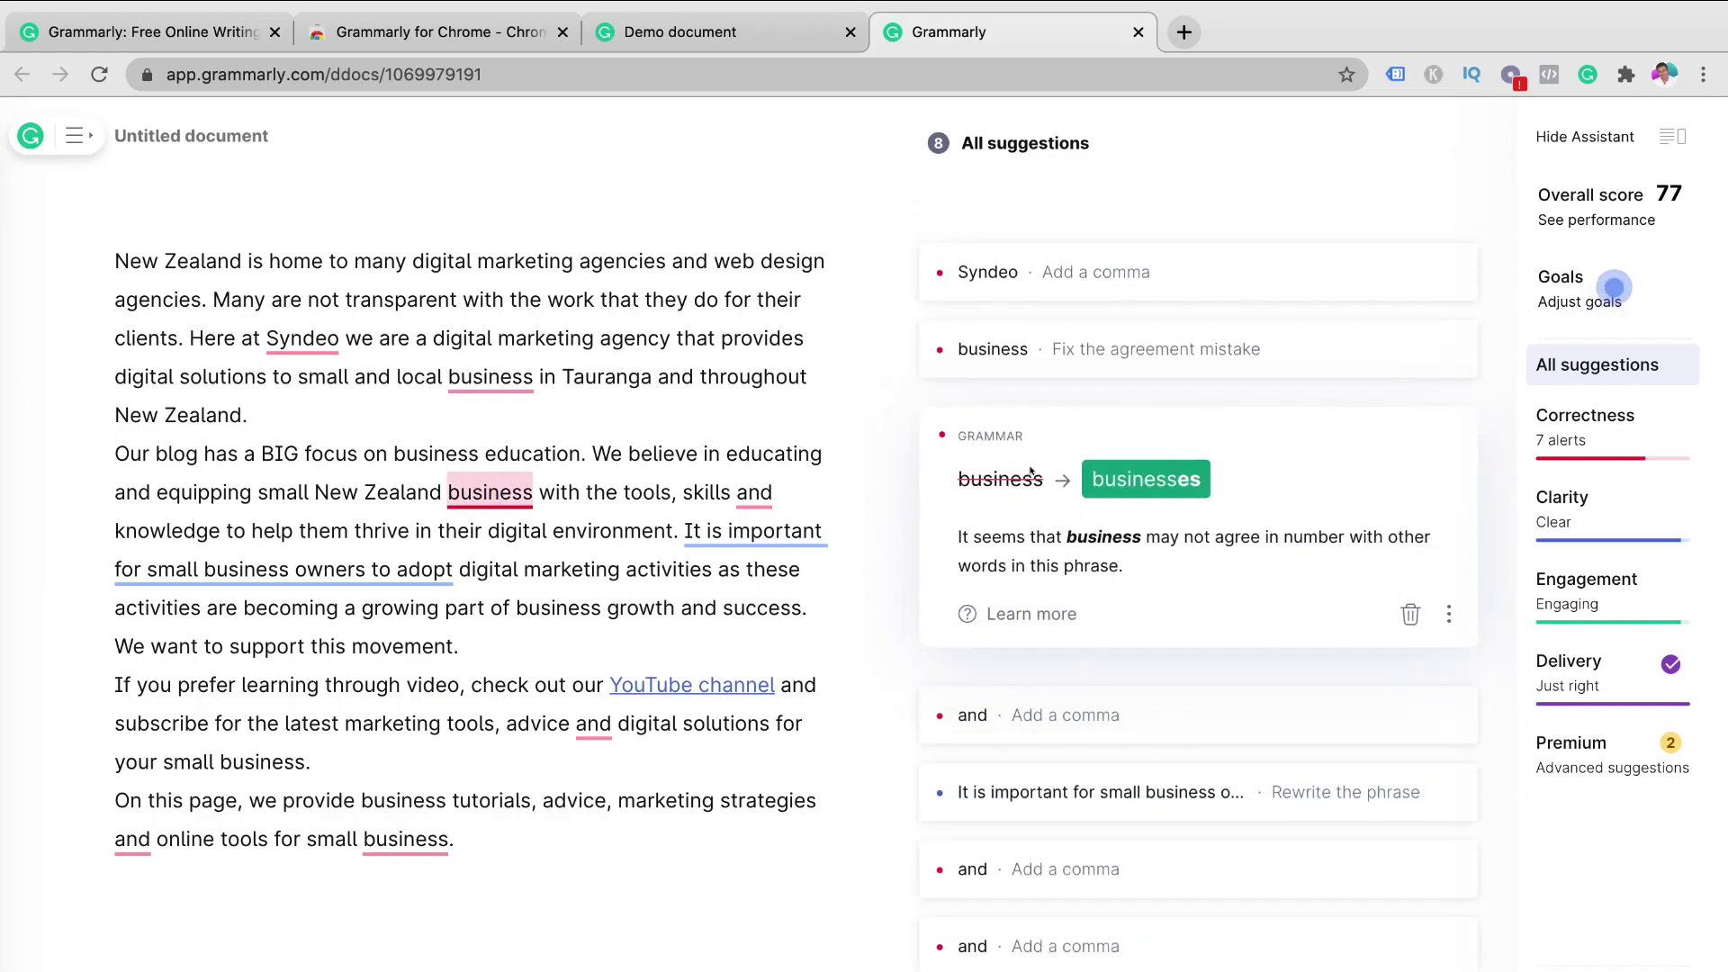
left_click(1156, 479)
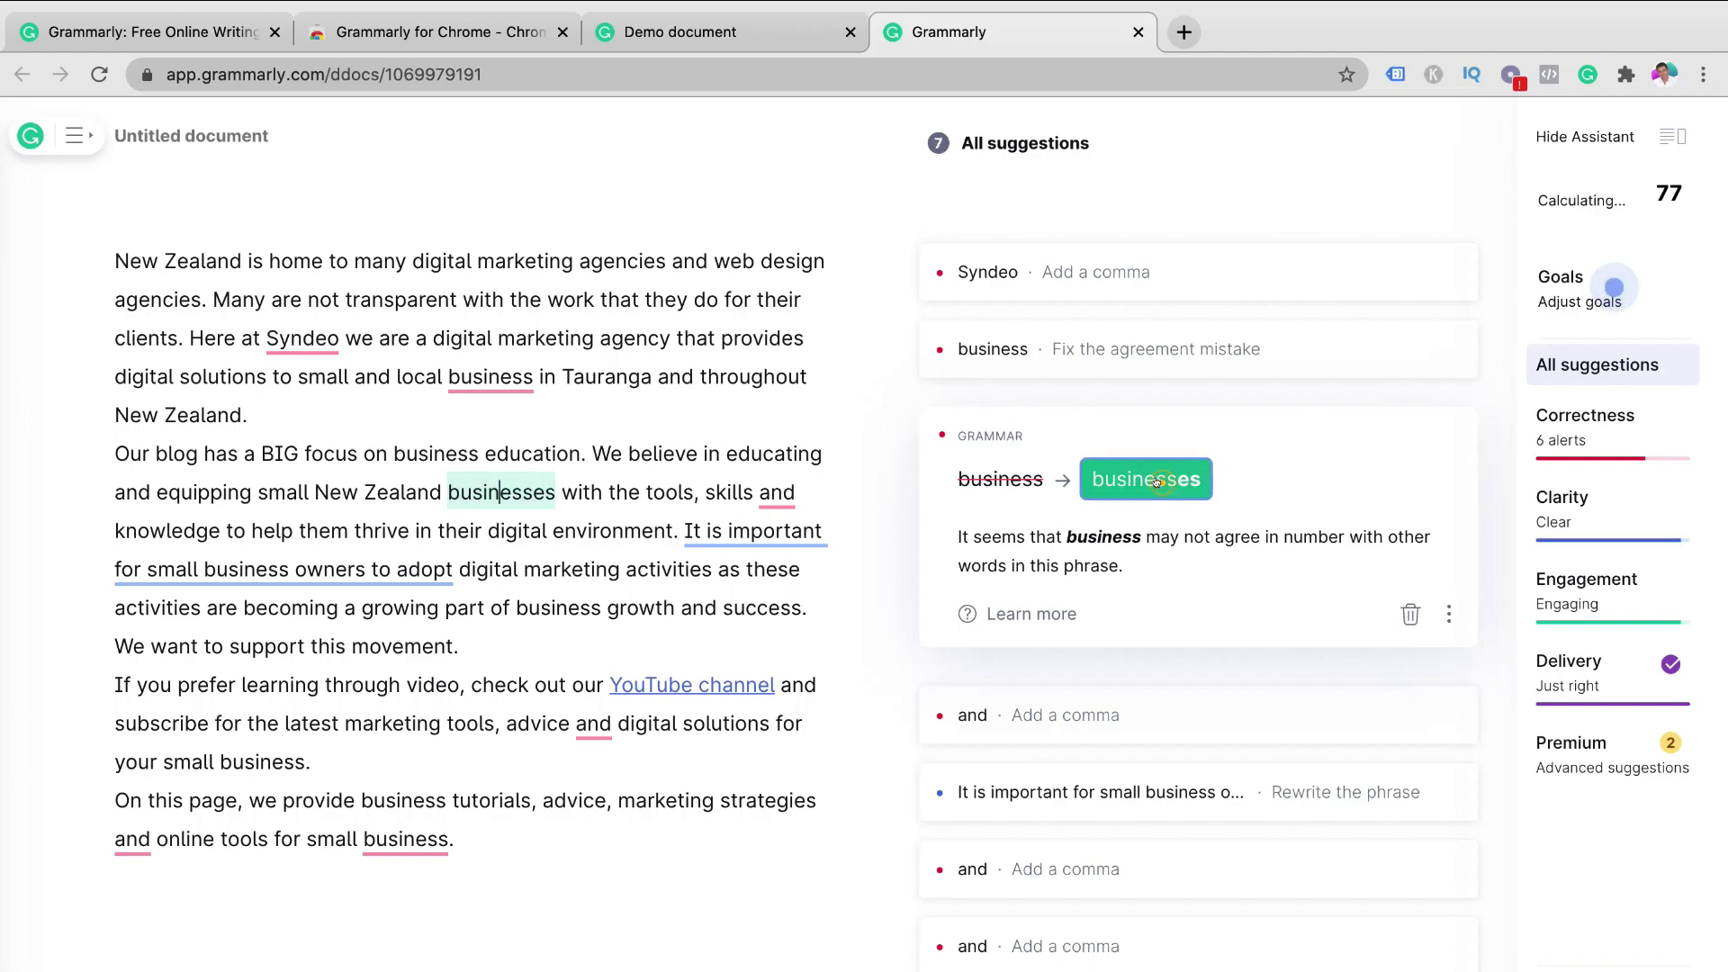
left_click(486, 376)
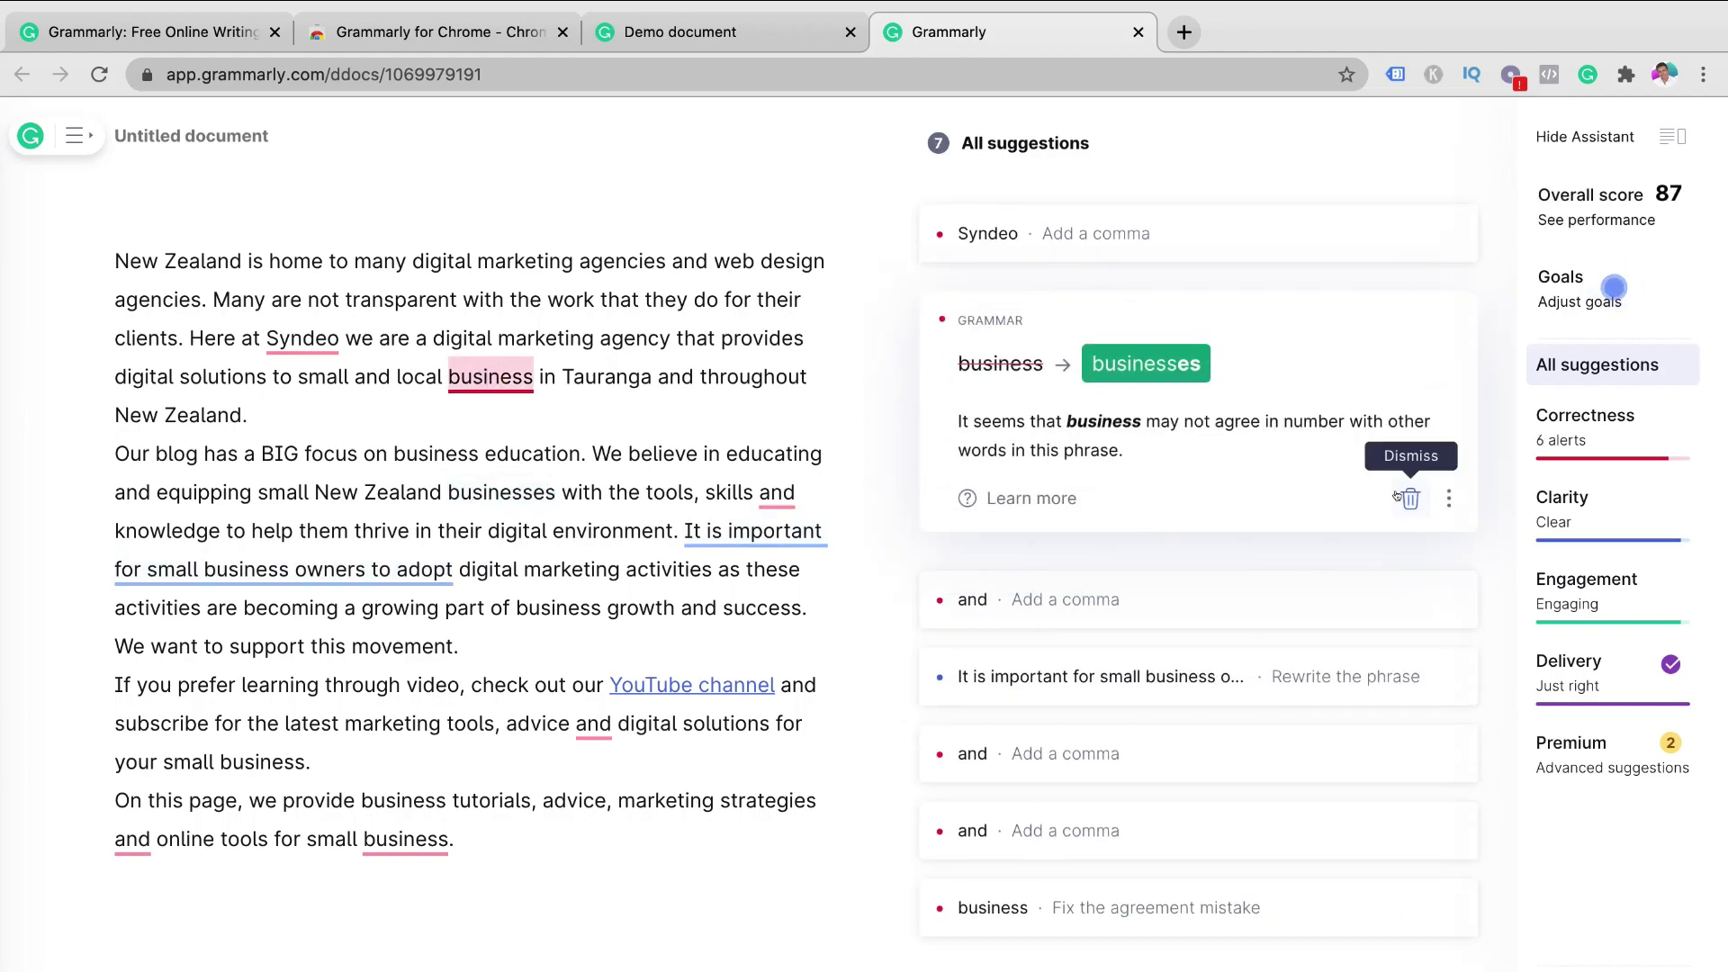
left_click(1160, 365)
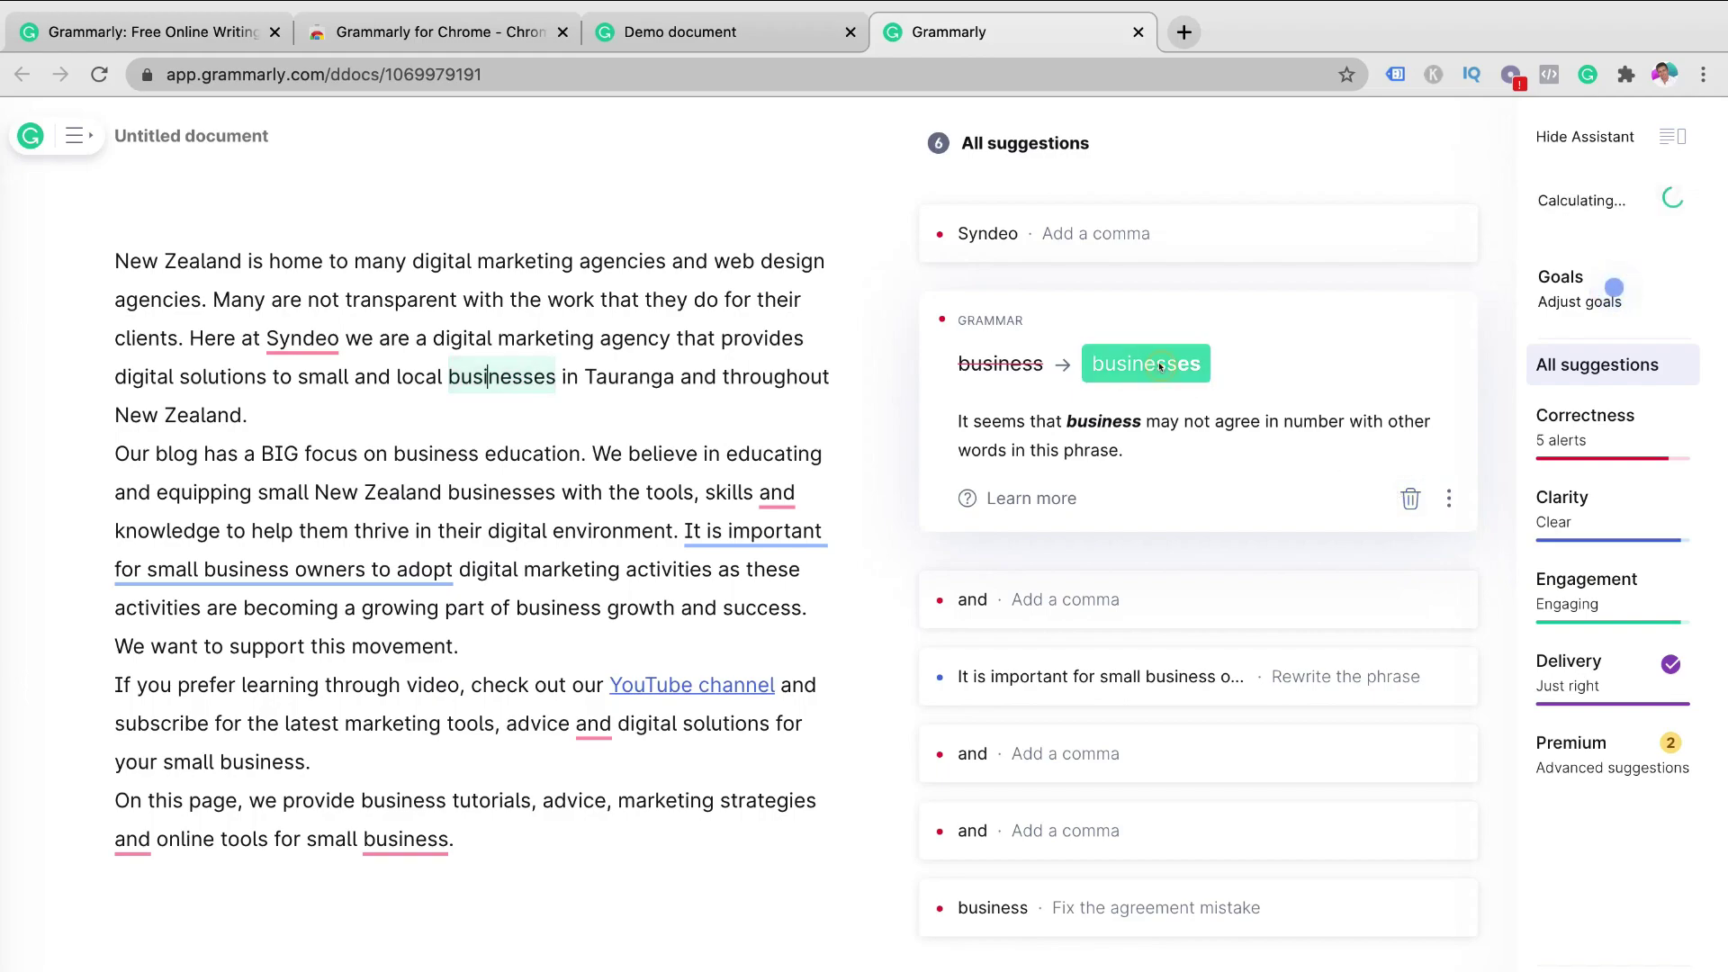
Step: Insert the suggested commas after 'Syndeo' and after 'skills'
left_click(1272, 388)
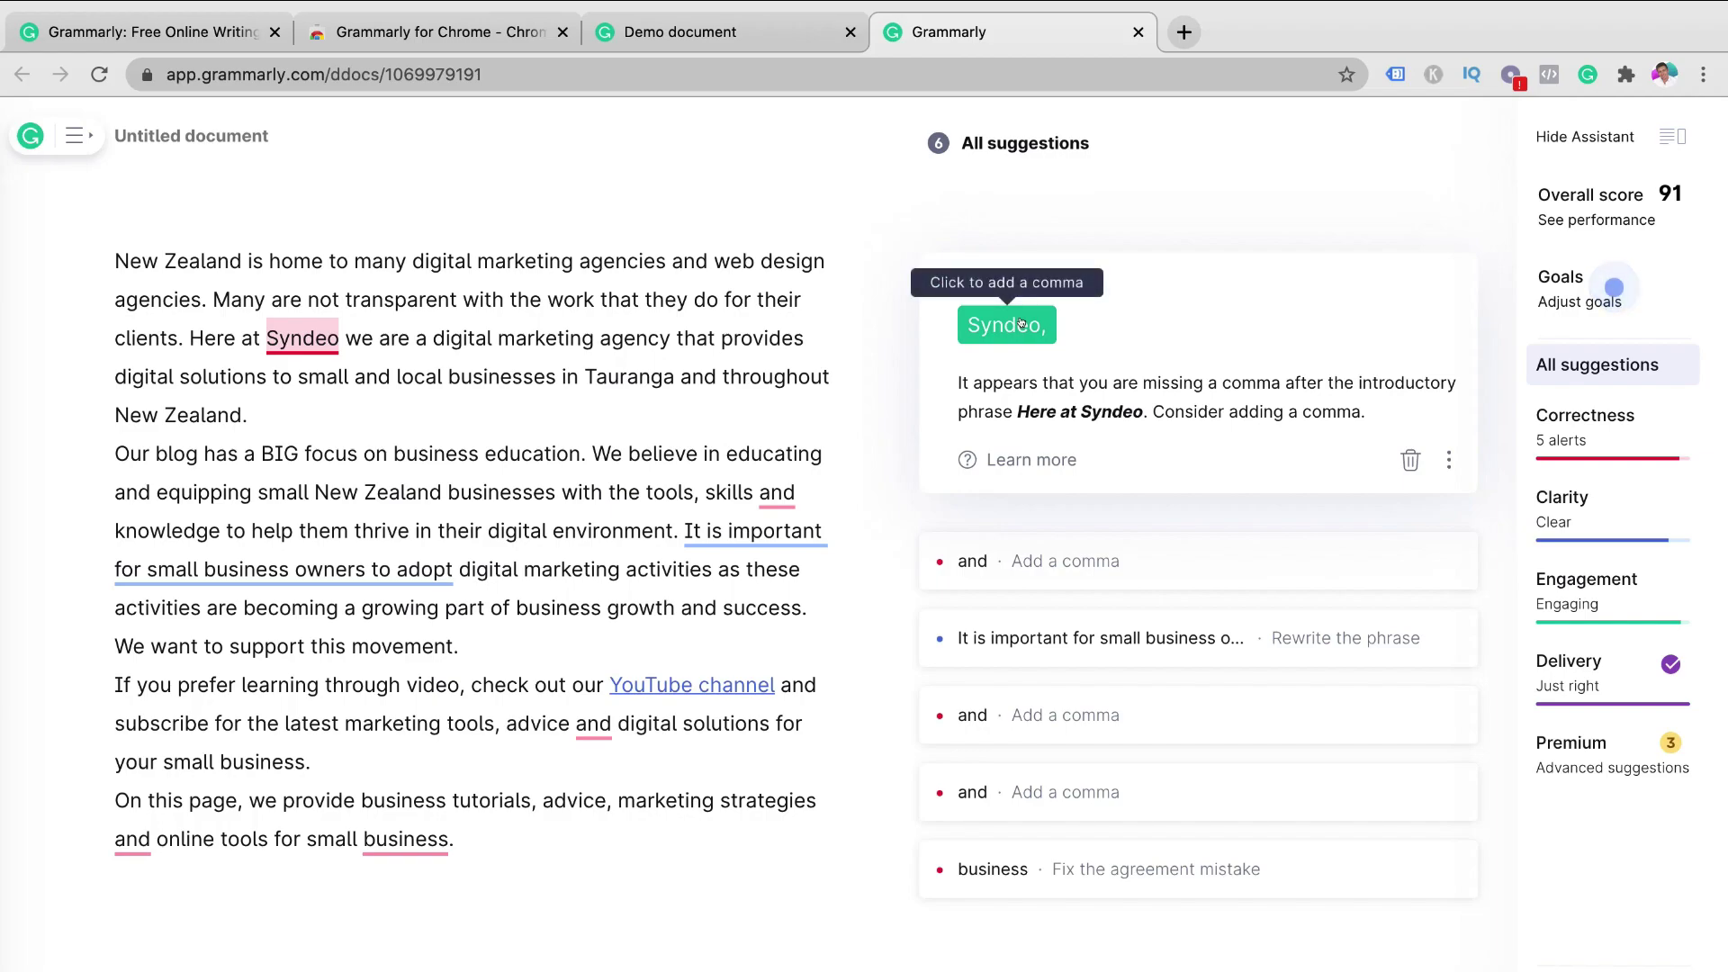
left_click(1021, 324)
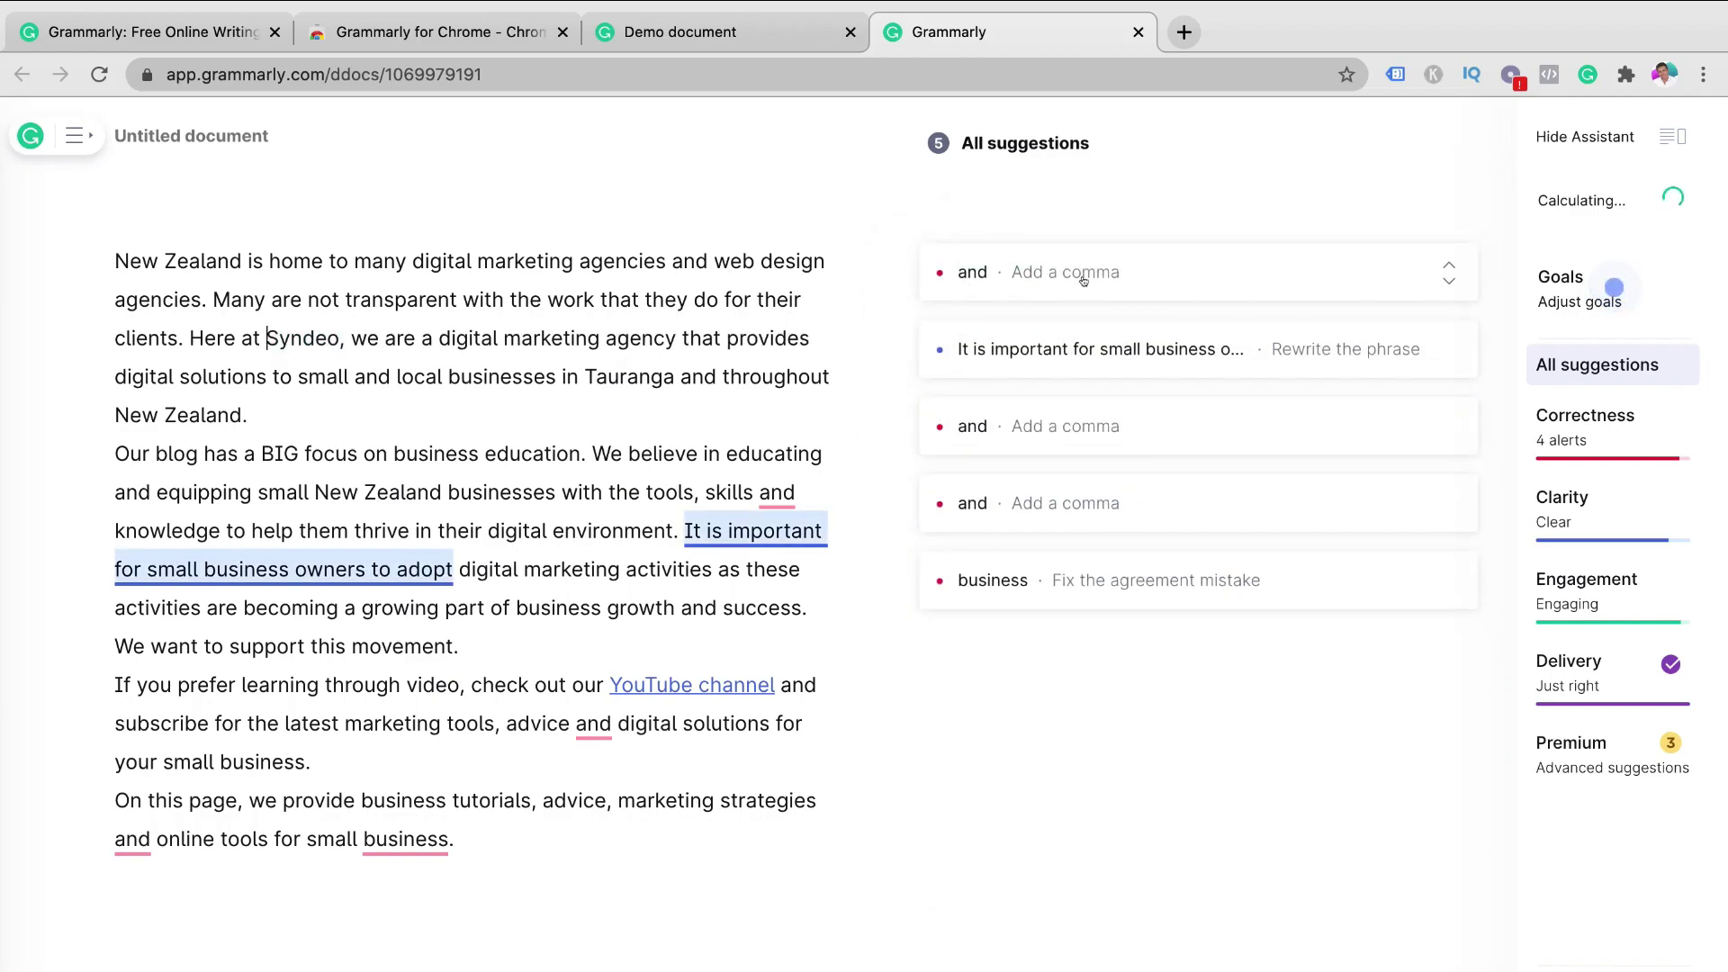
left_click(1084, 281)
left_click(997, 317)
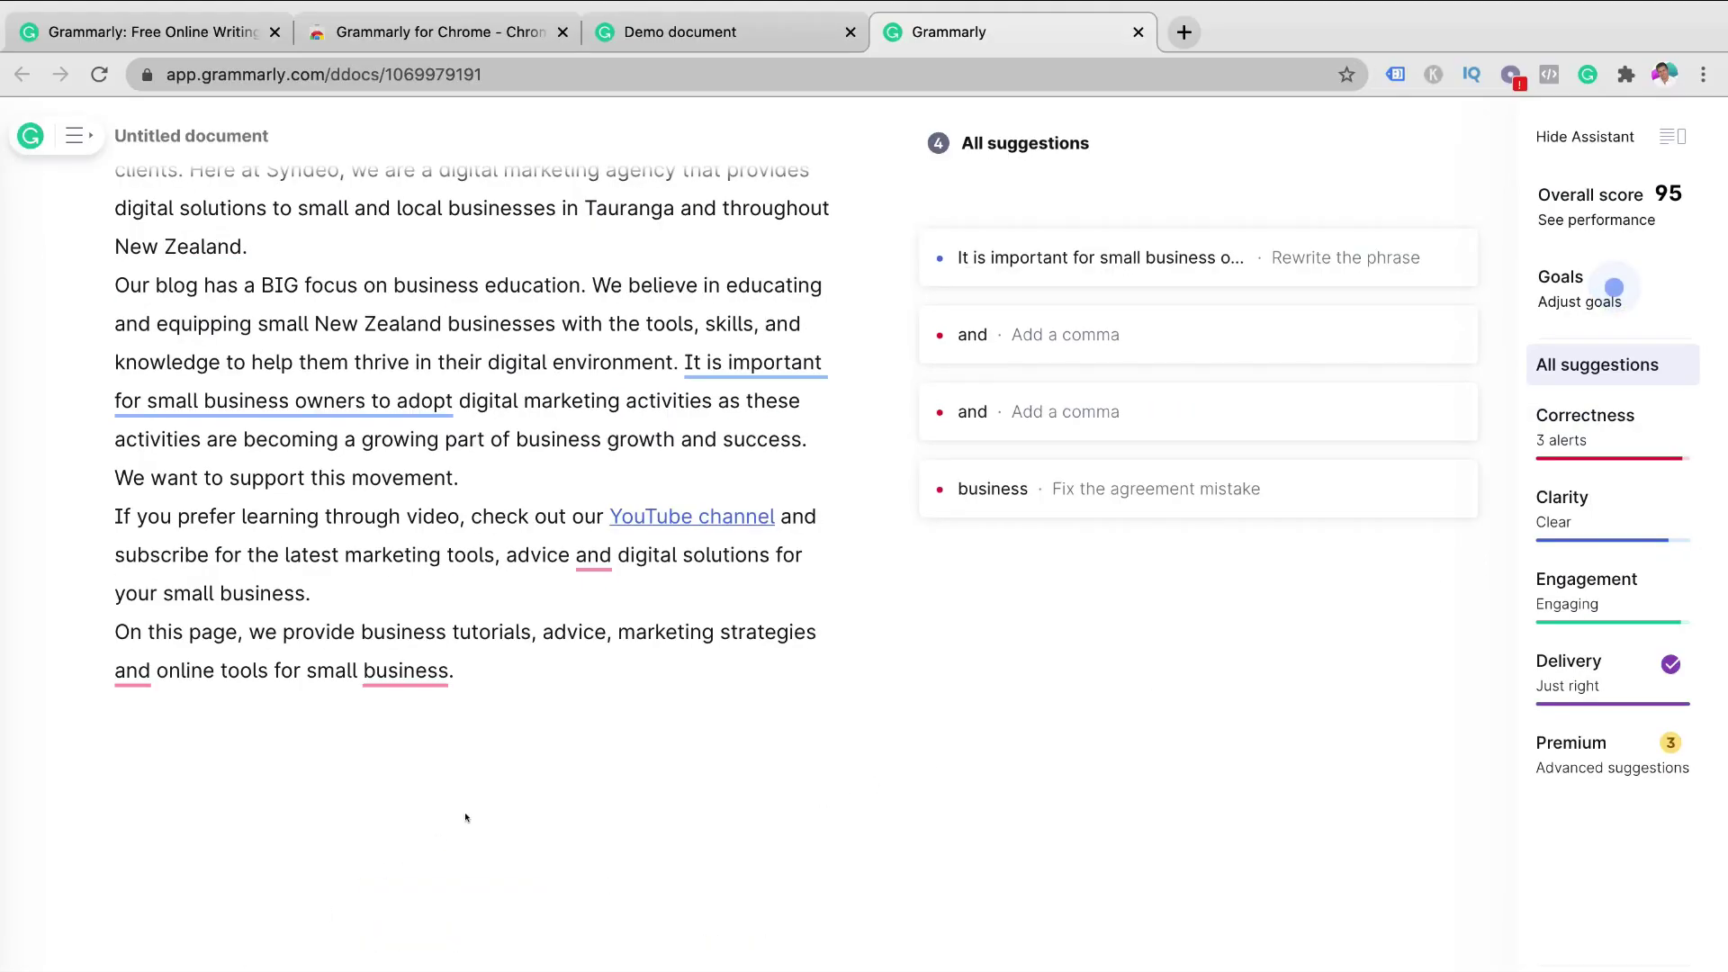
Step: Check the browser extension's status from the Editor's main menu, then dismiss the message
scroll(465, 817, "up", 3)
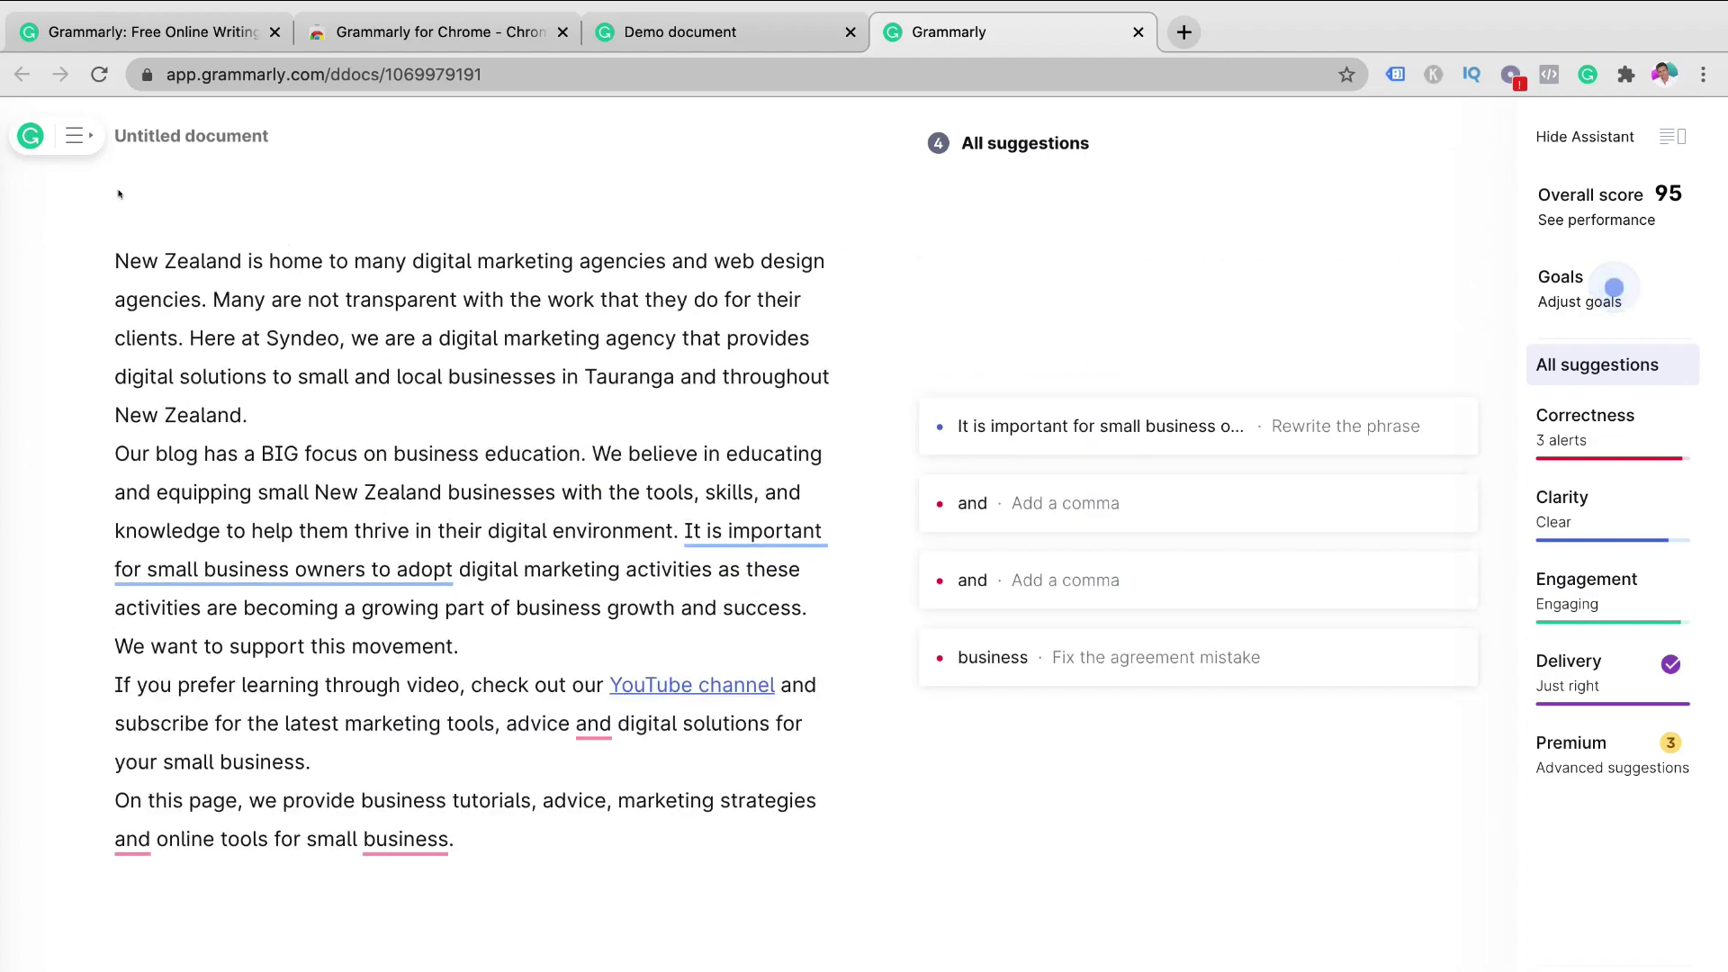
left_click(69, 140)
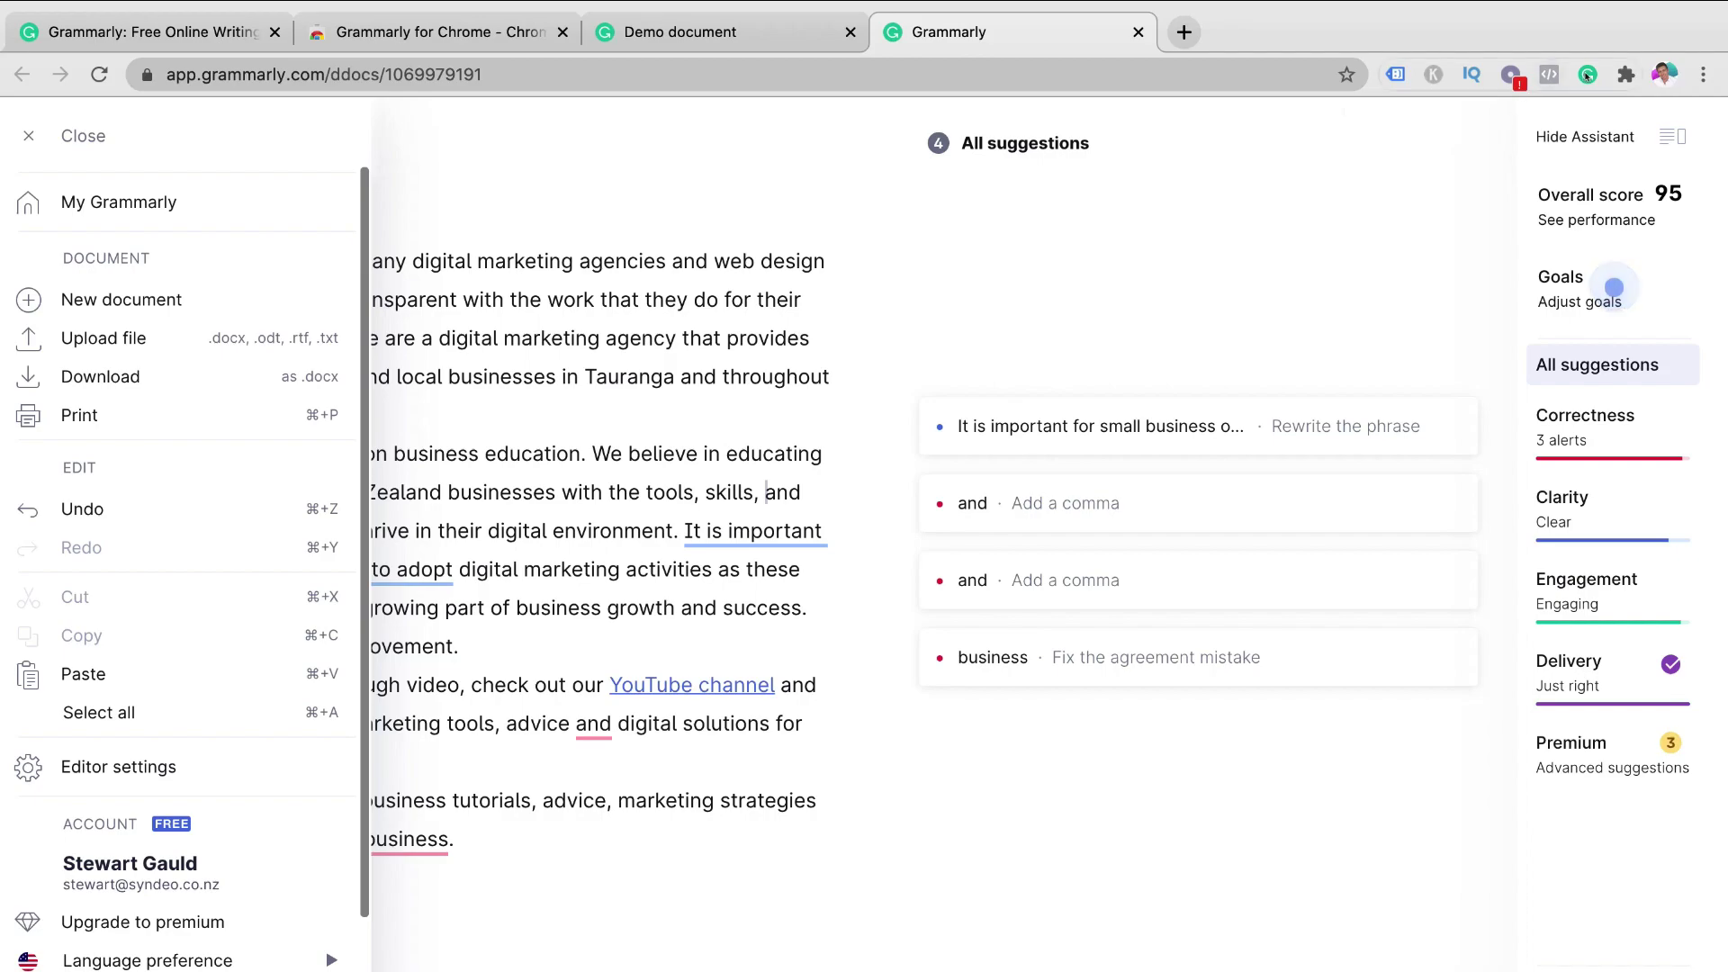
left_click(1587, 75)
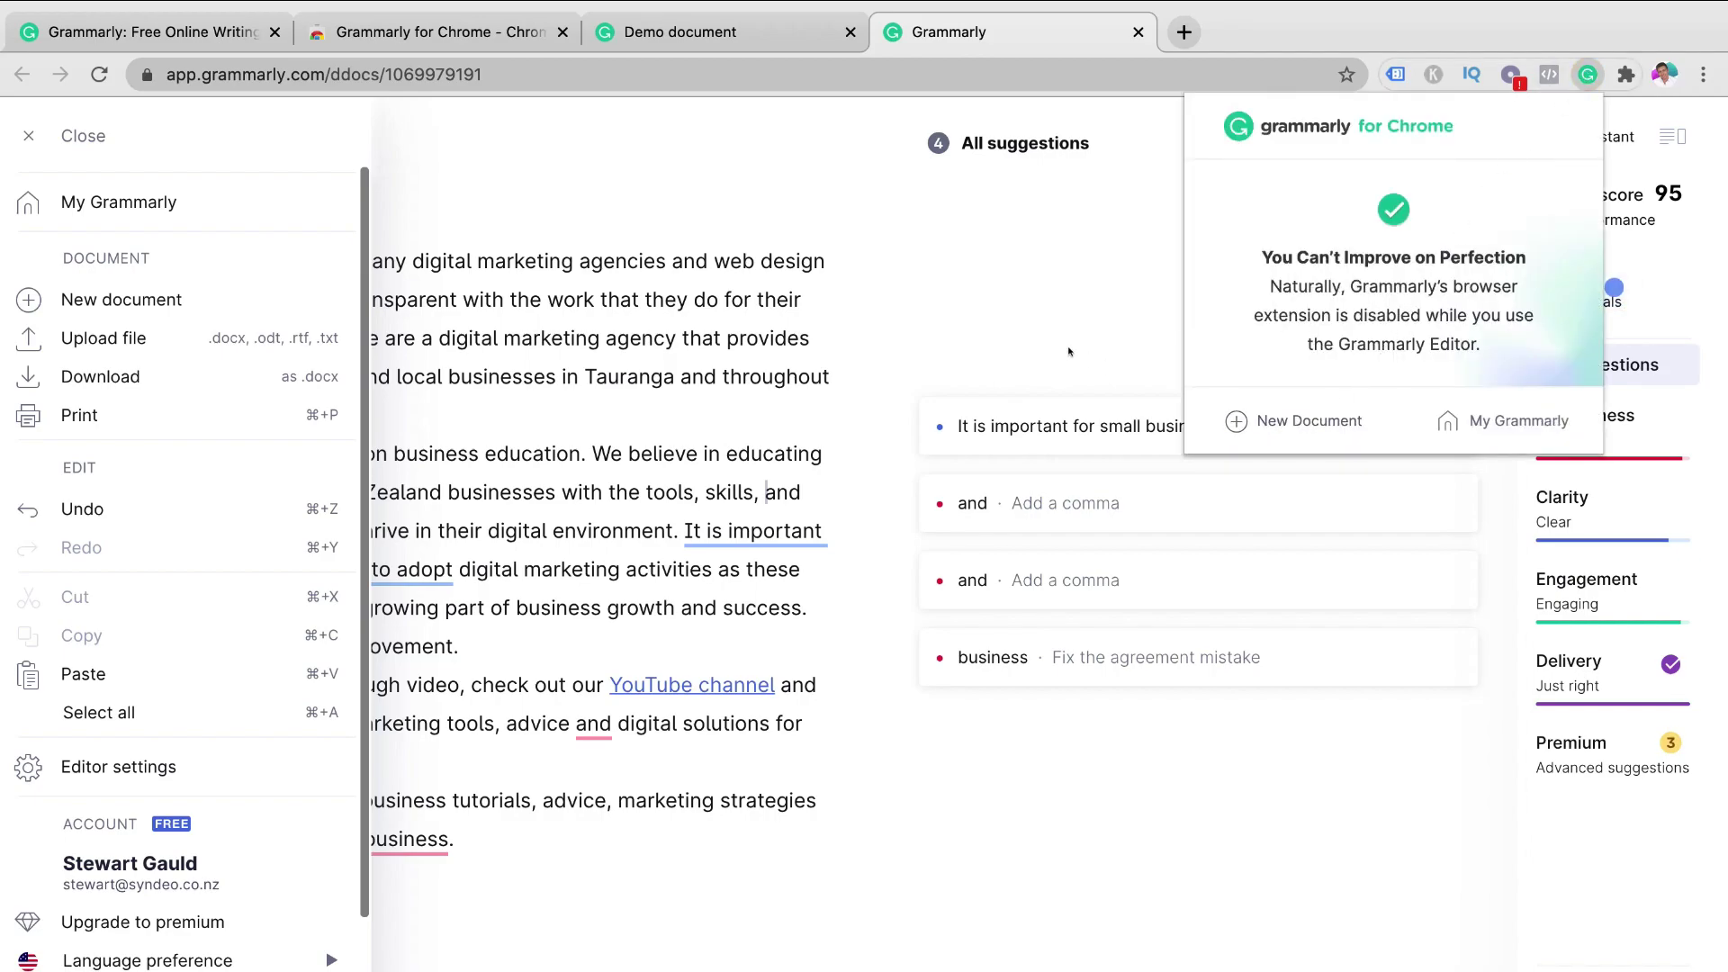
key("Escape")
left_click(69, 140)
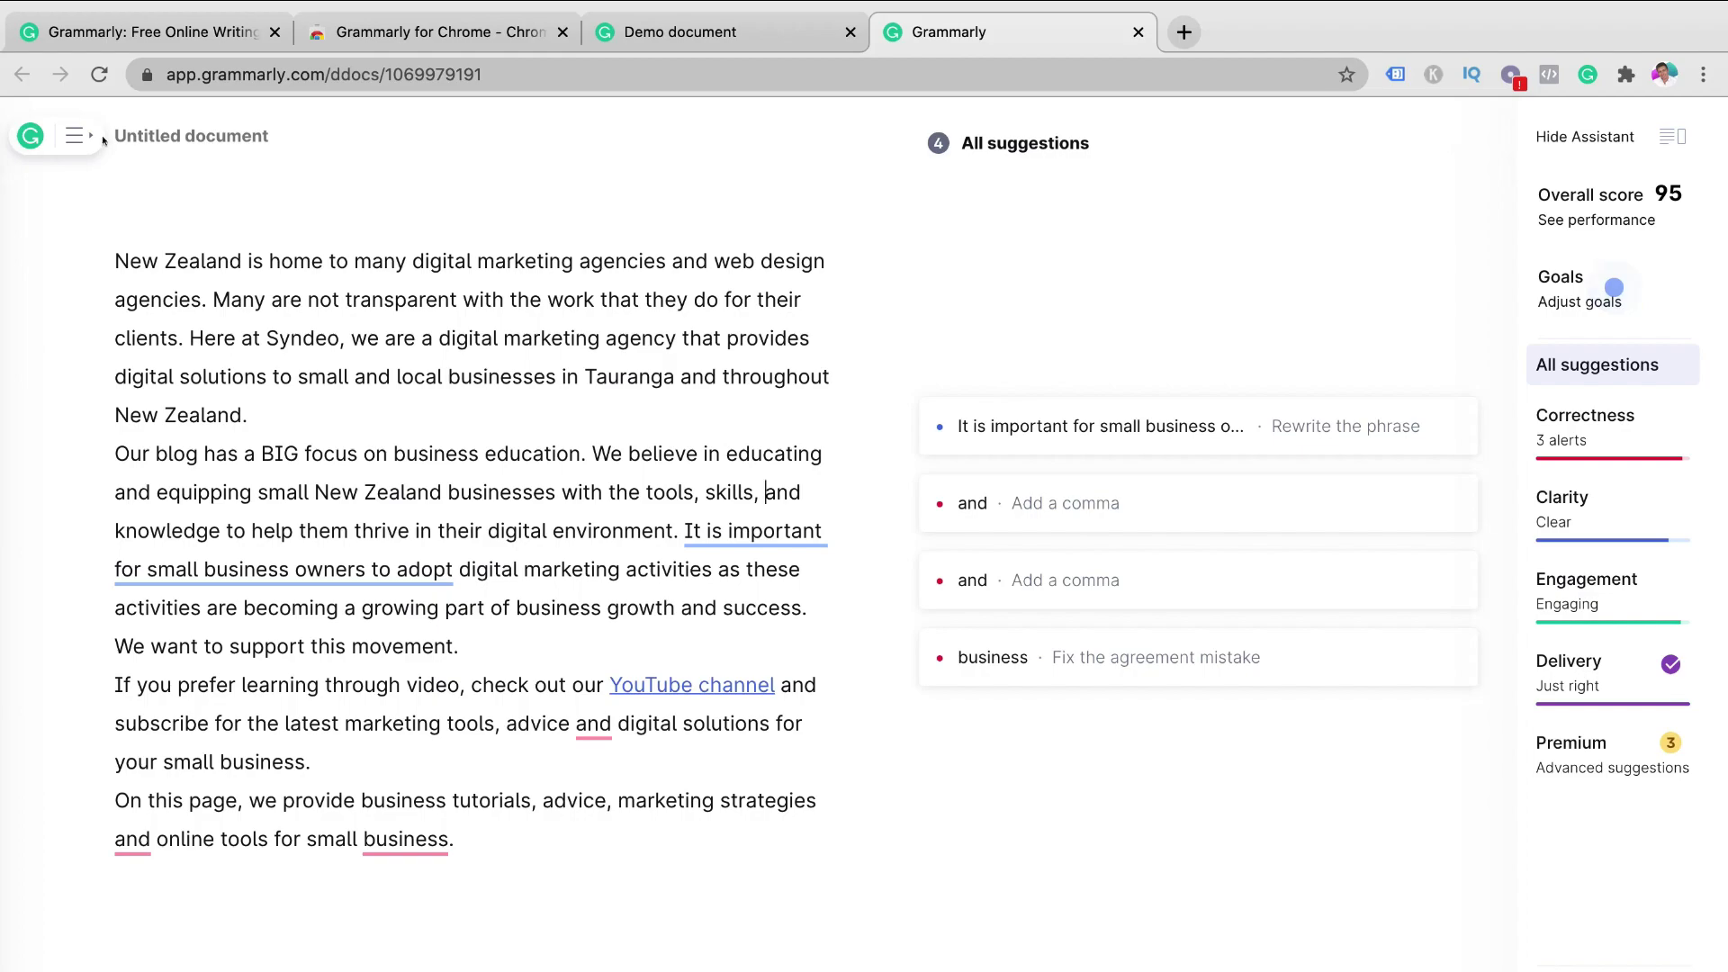
Step: Open My Grammarly in a new tab from the extension's panel
left_click(77, 136)
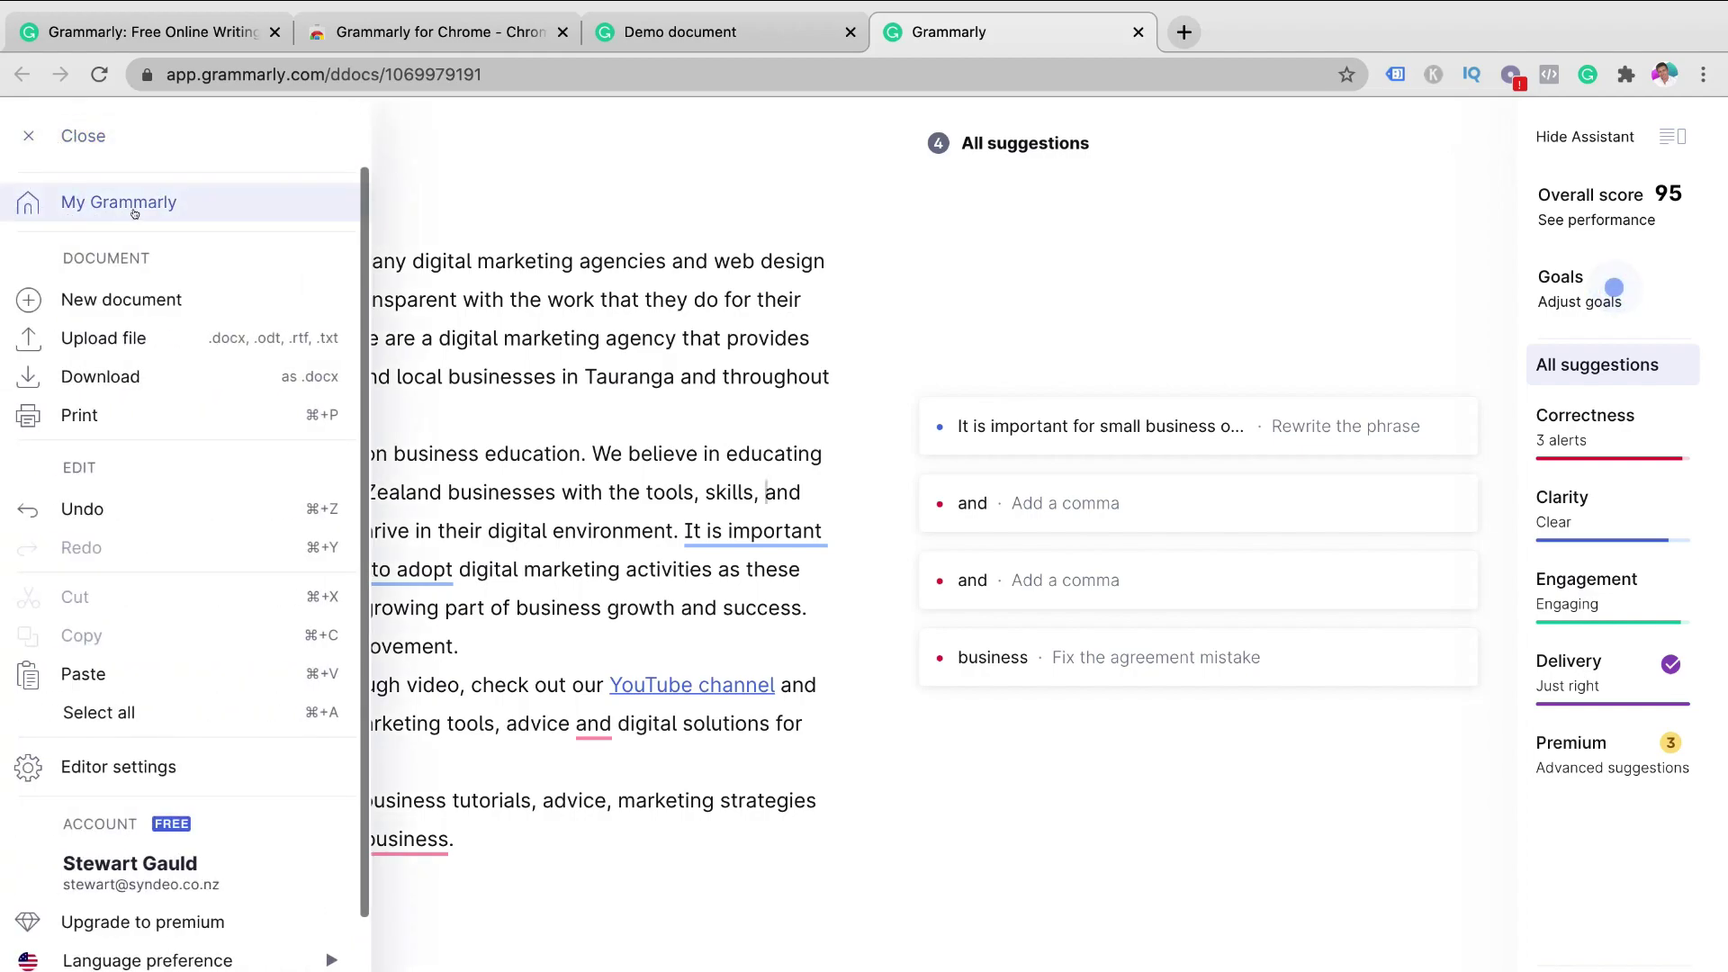
left_click(1586, 75)
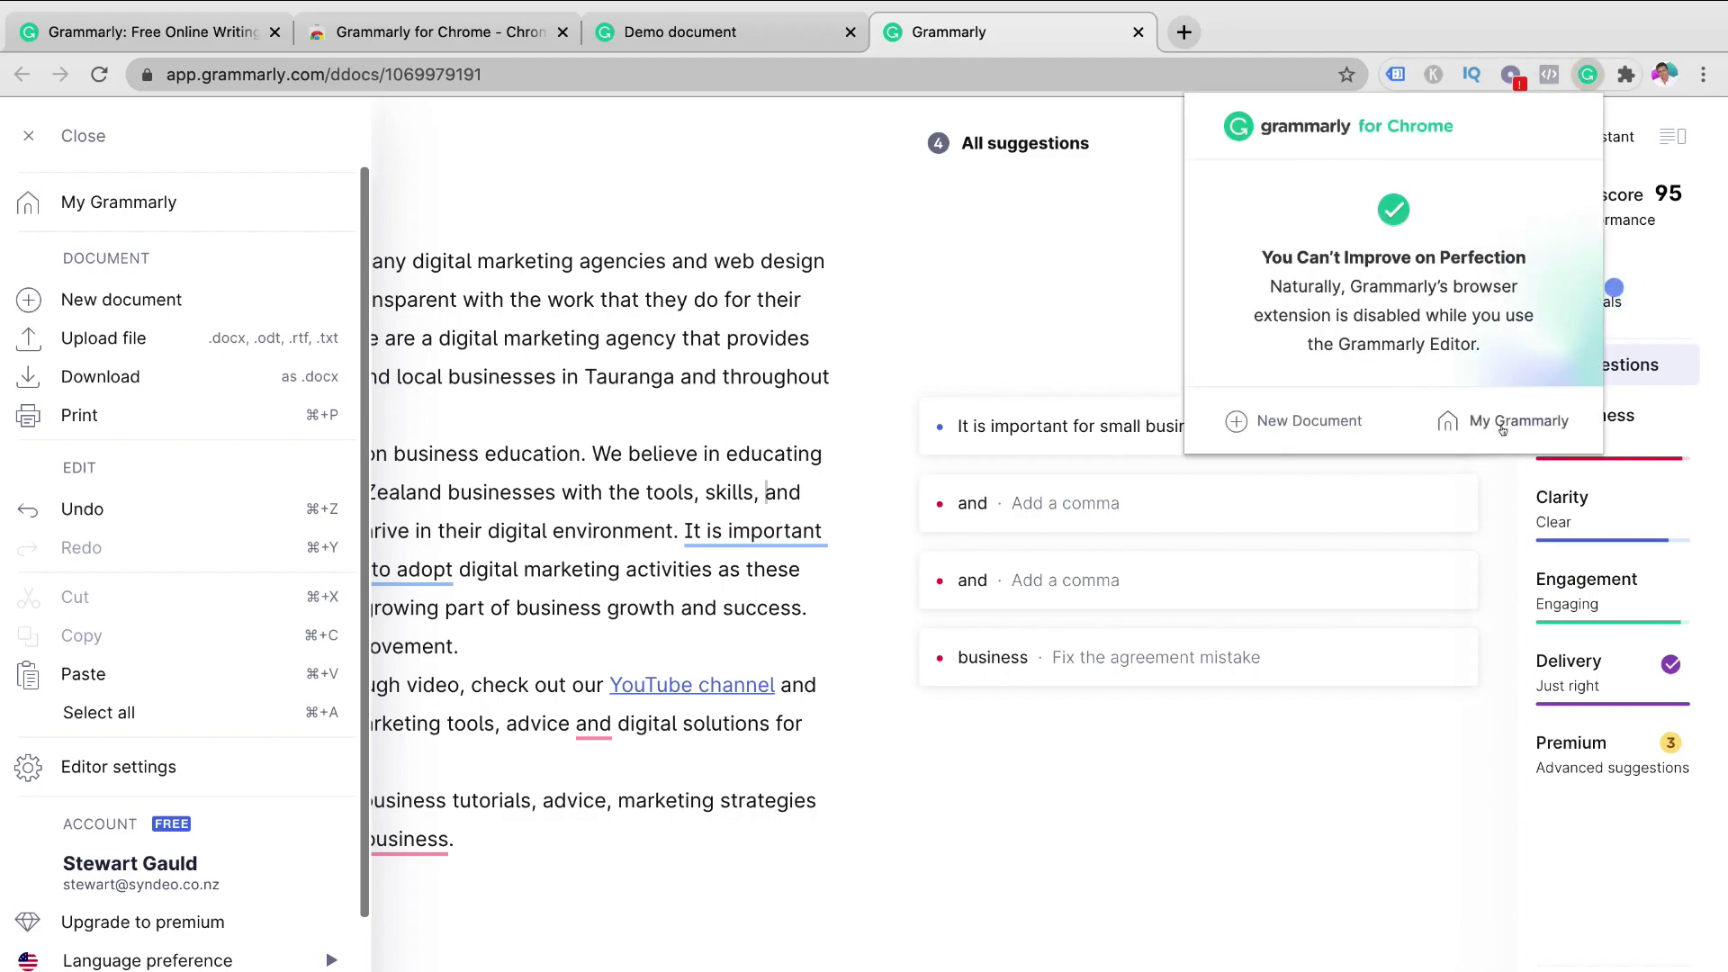
left_click(1535, 428)
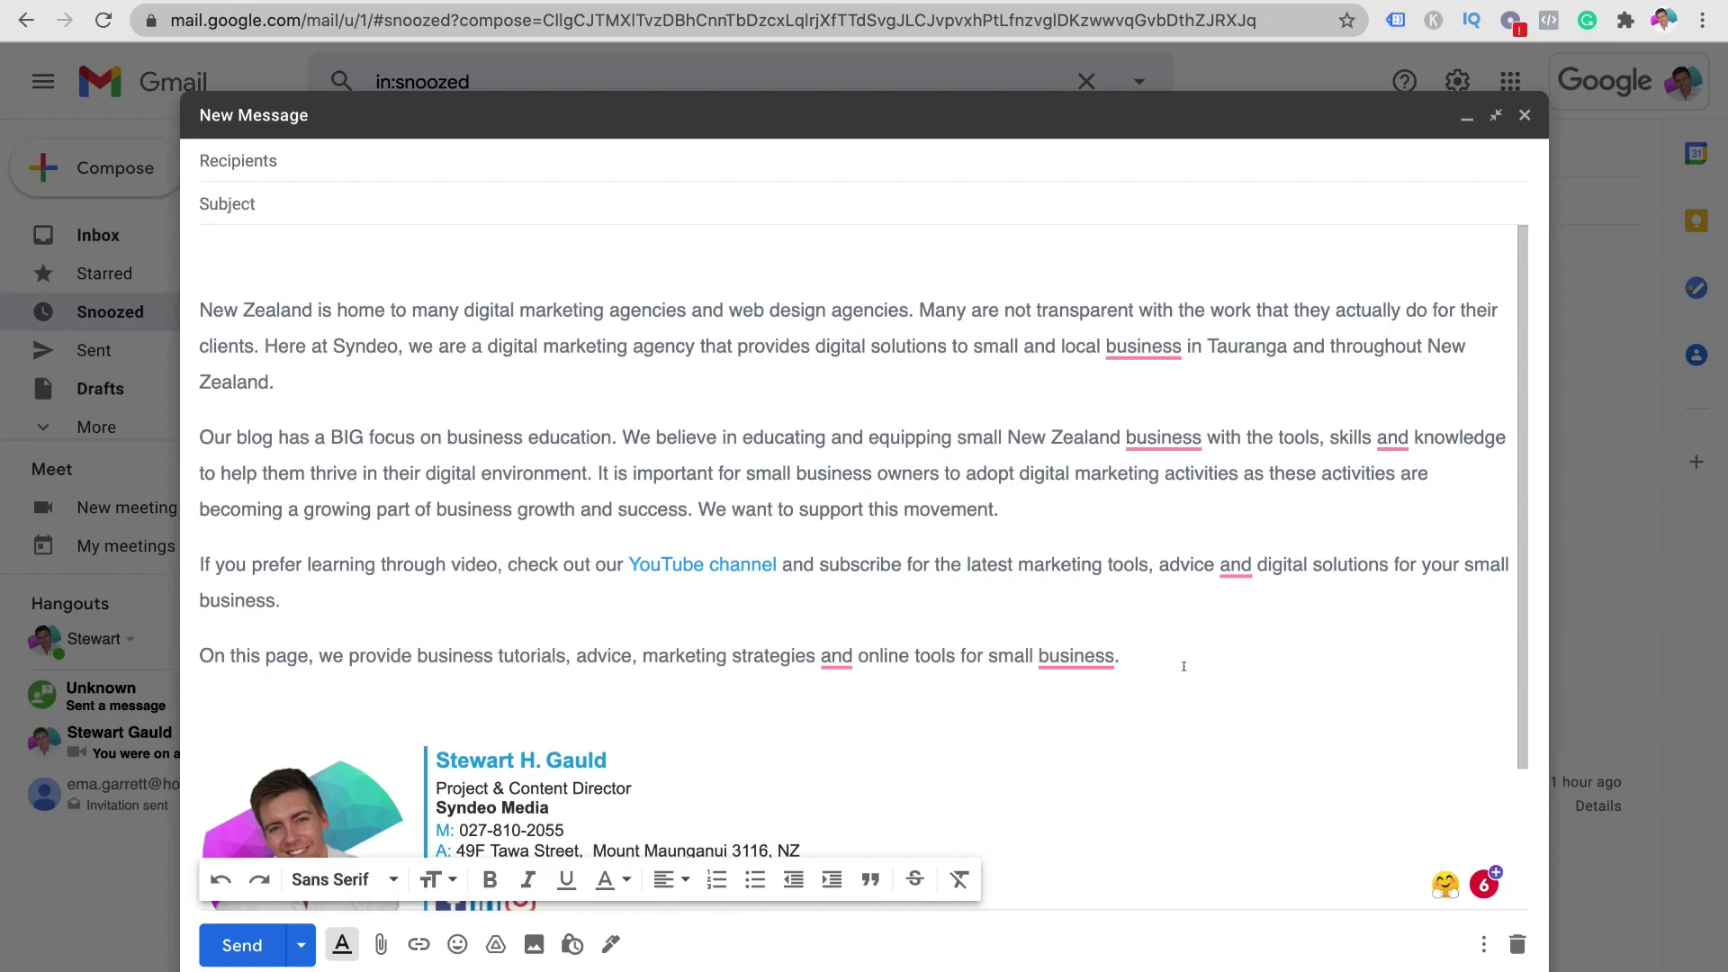
Step: Accept Grammarly's fixes: add a comma after 'advice' and change 'business' to 'businesses'
mouse_move(1147, 350)
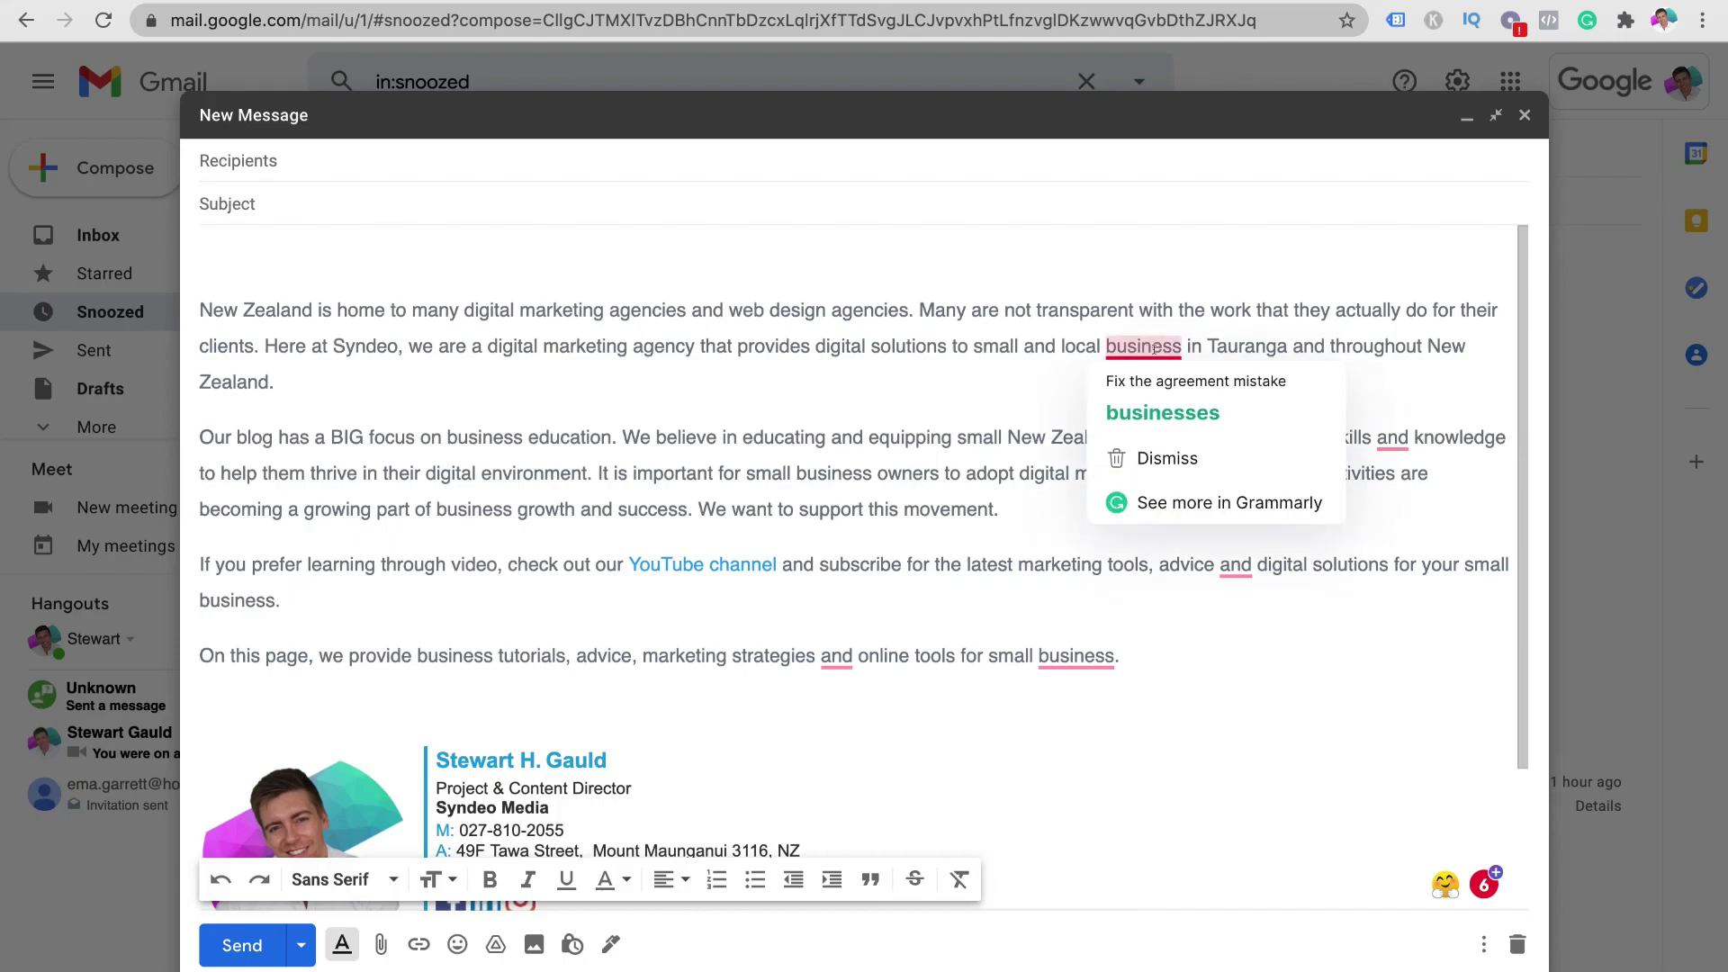
mouse_move(1402, 438)
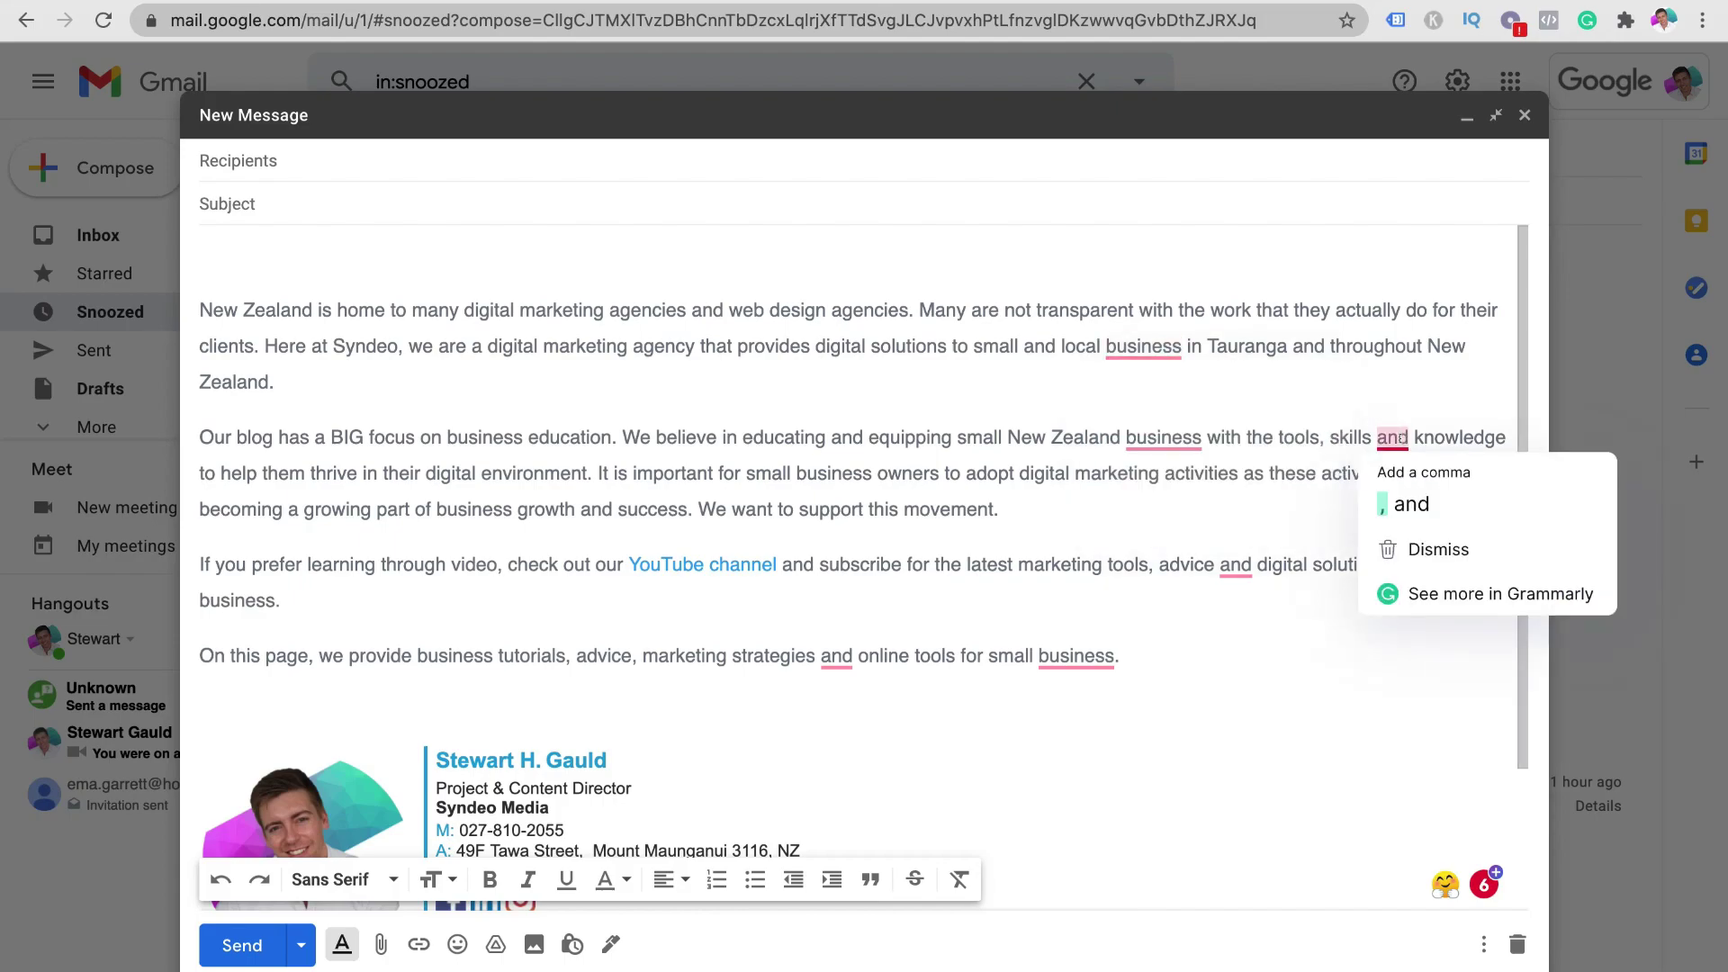
mouse_move(1228, 561)
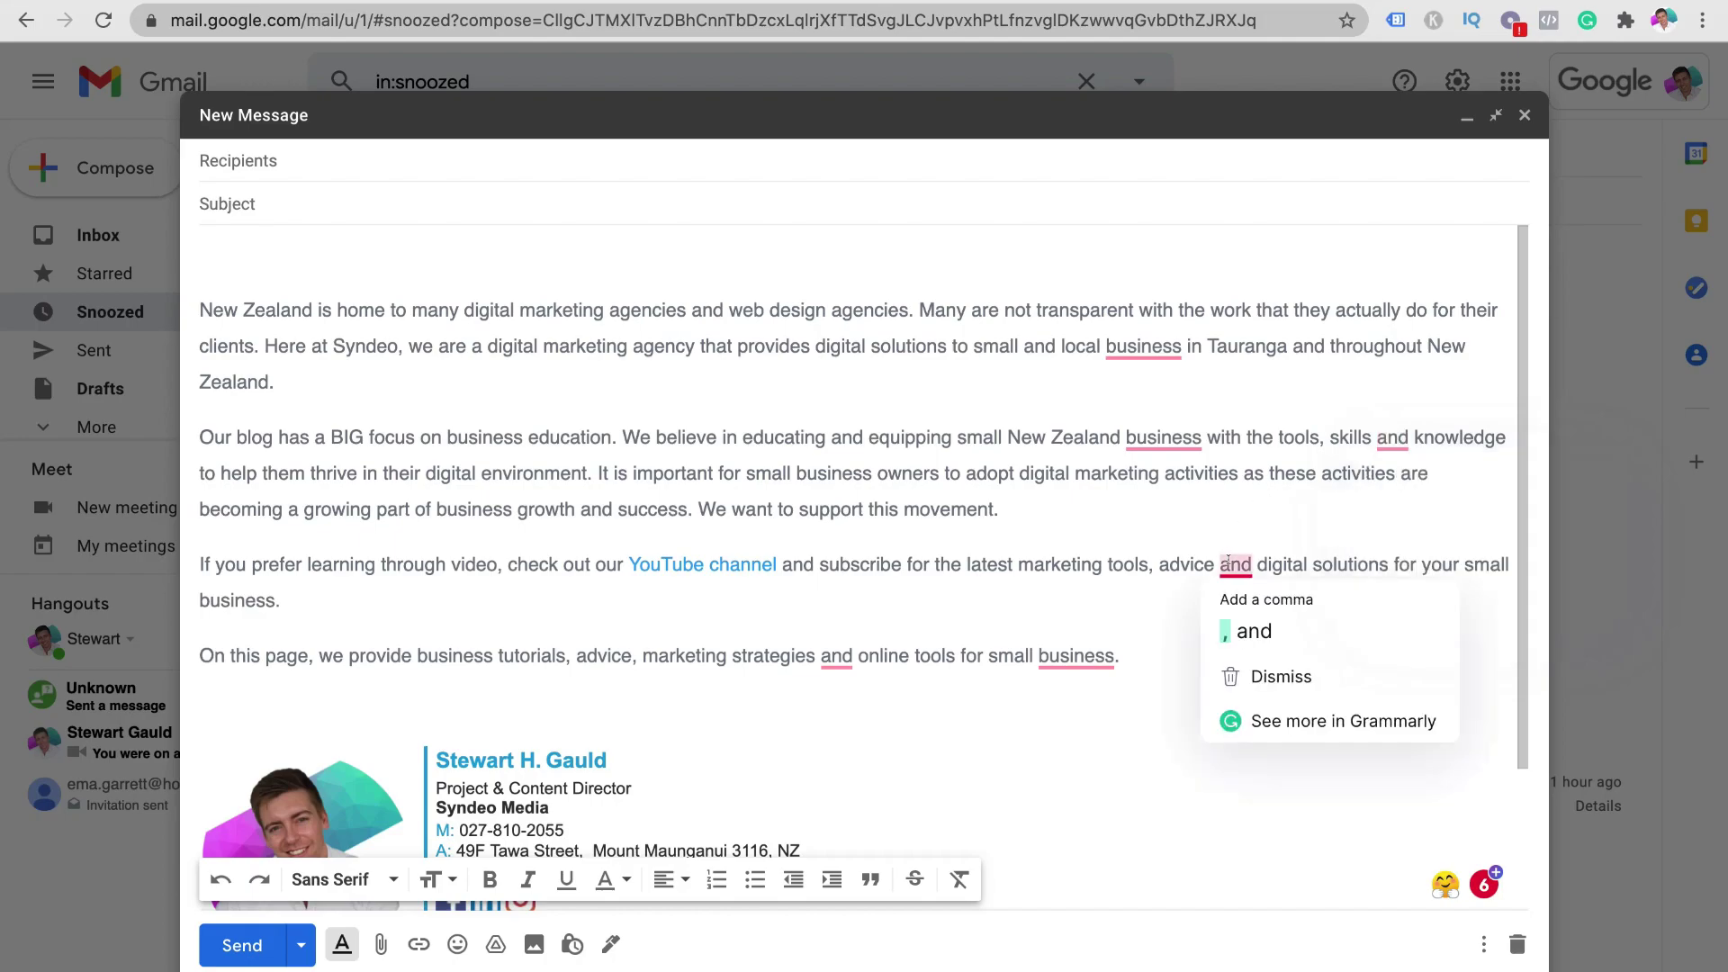
left_click(1280, 619)
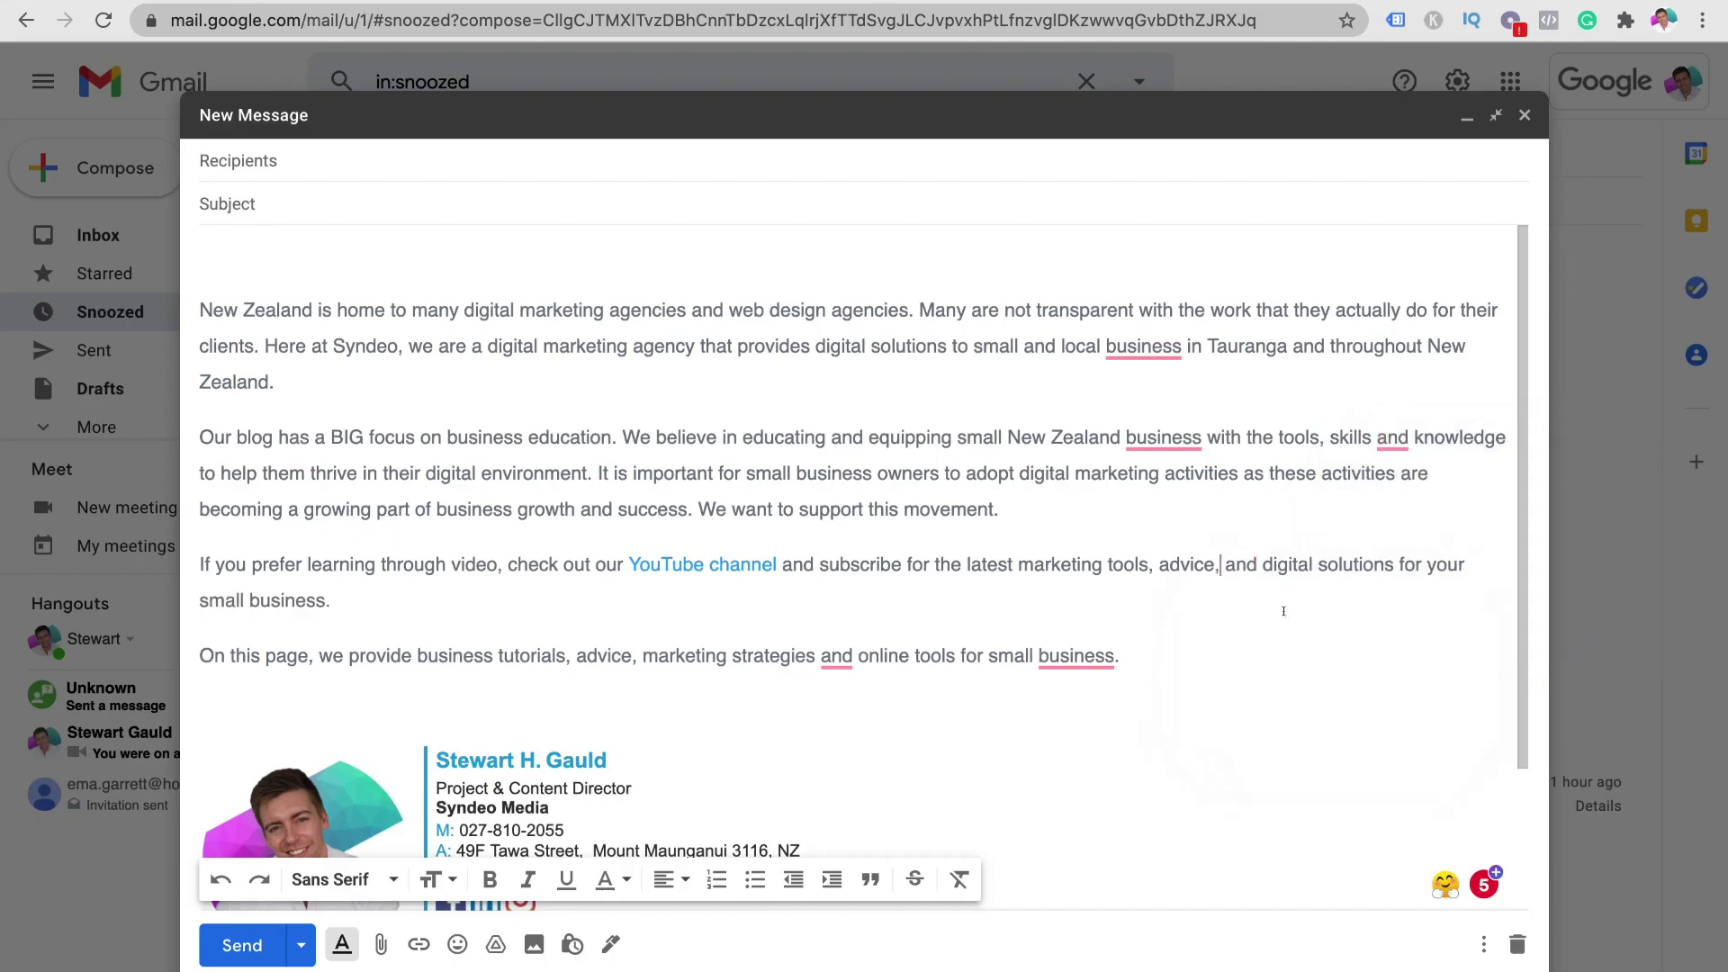
mouse_move(1158, 430)
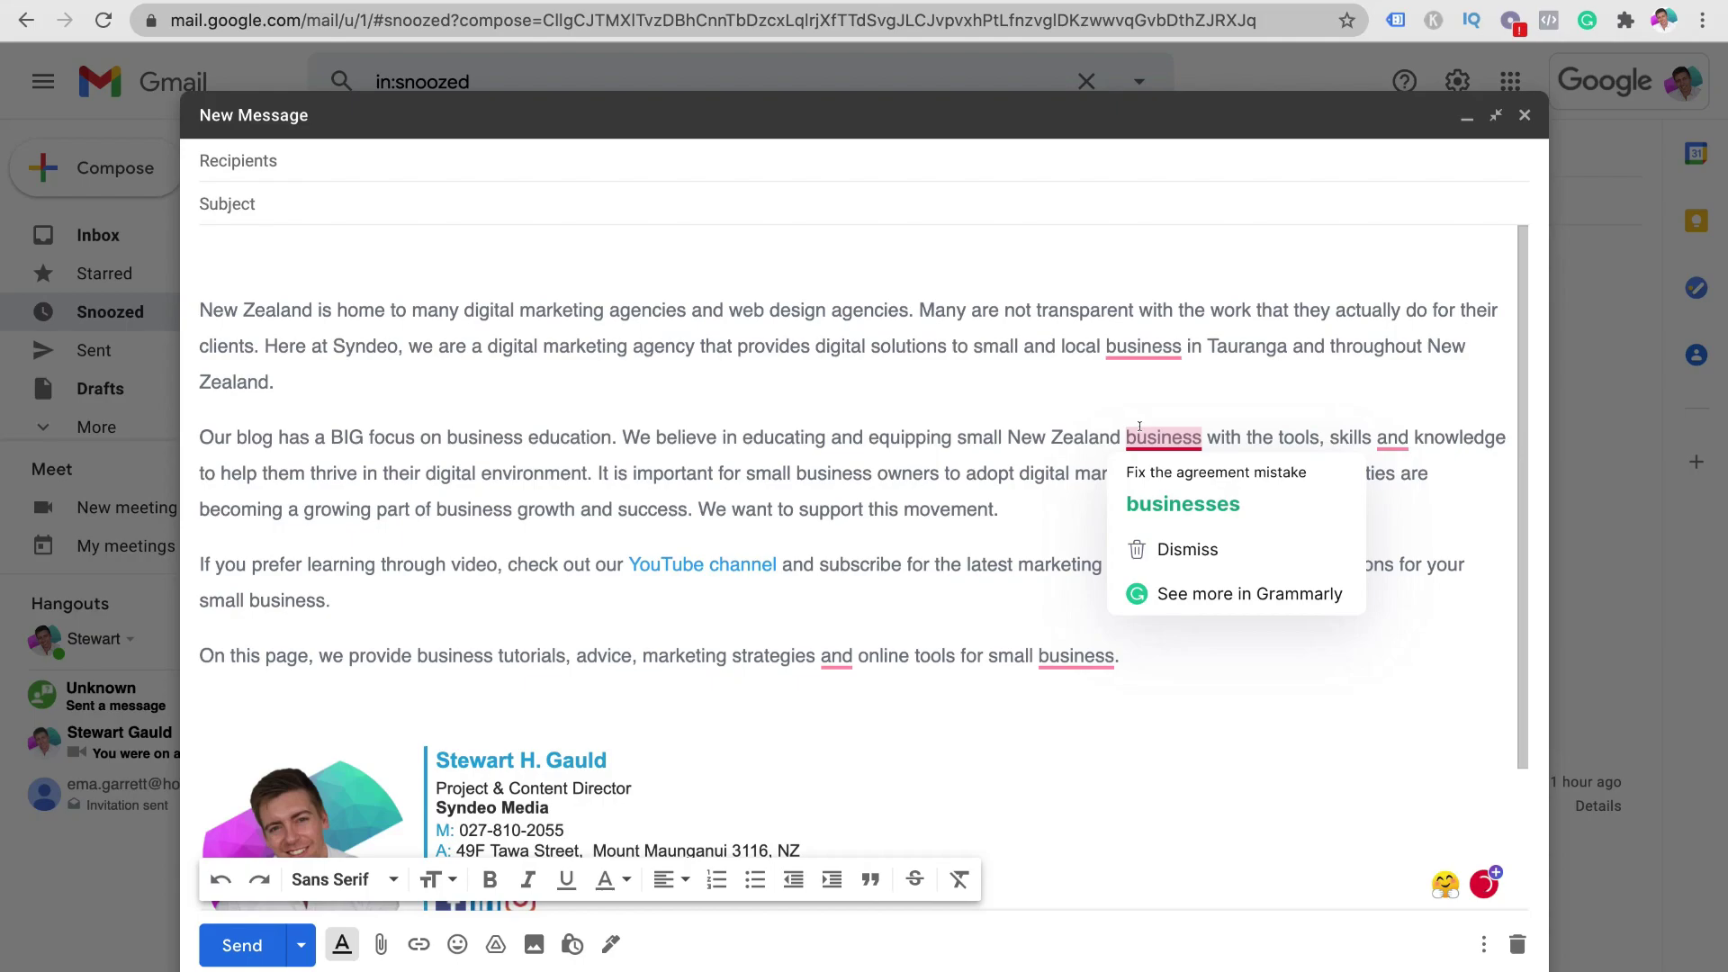
left_click(1197, 485)
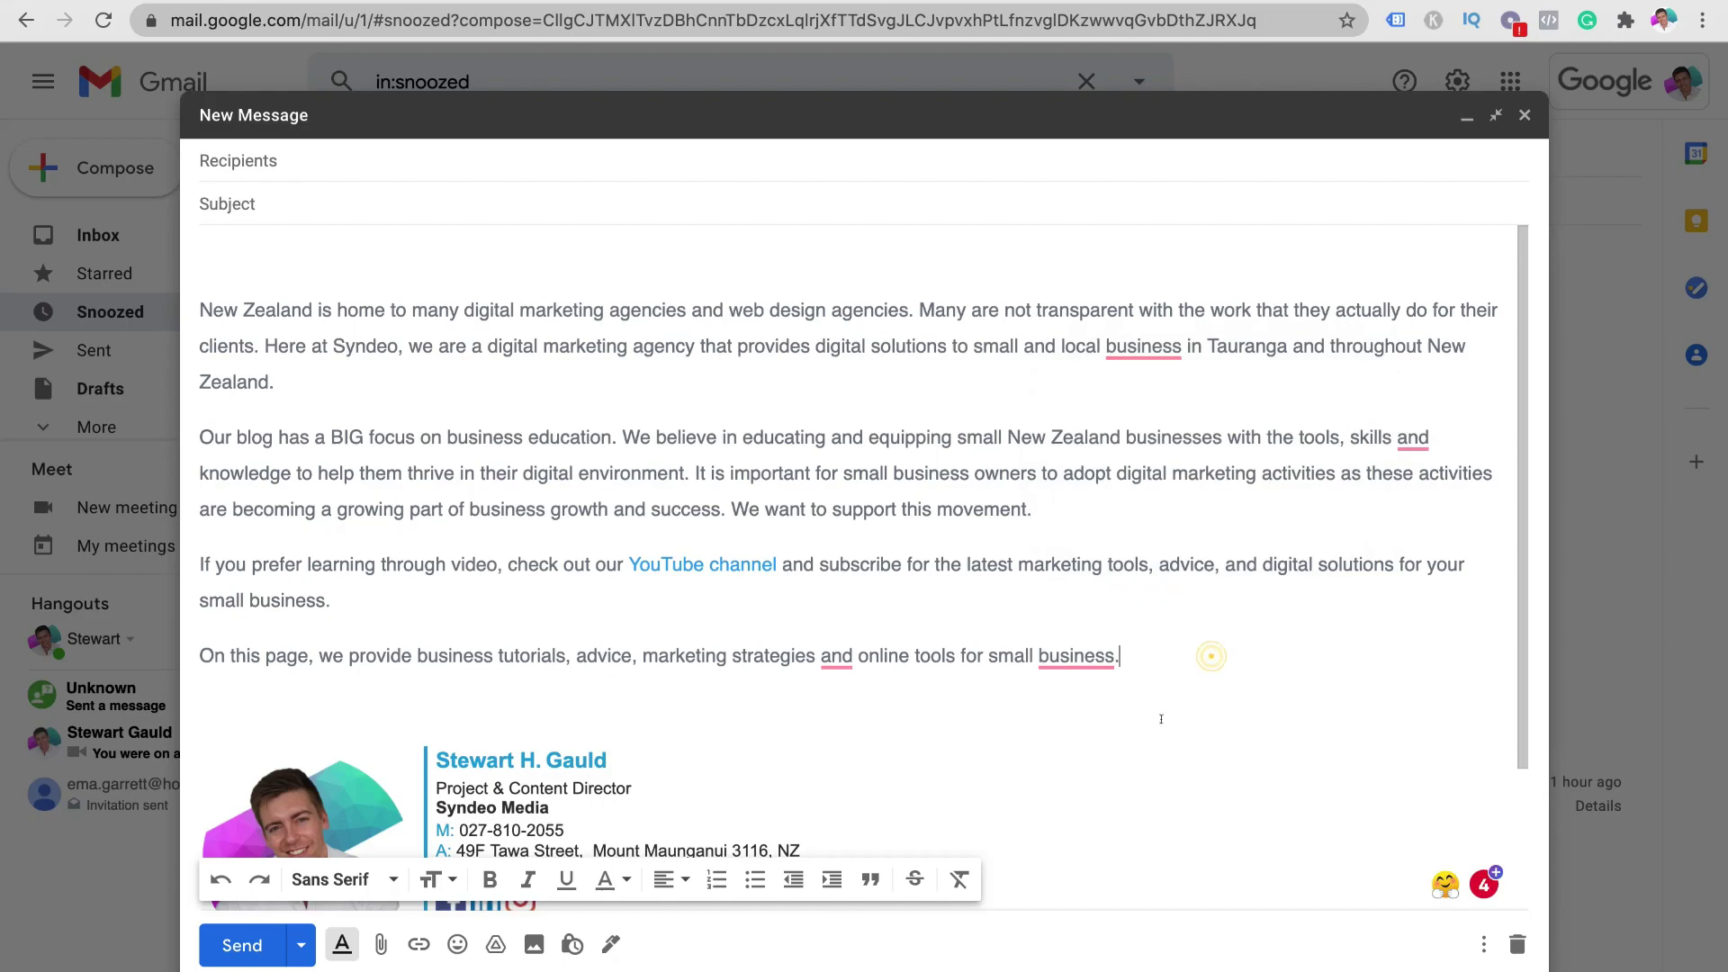
mouse_move(1467, 869)
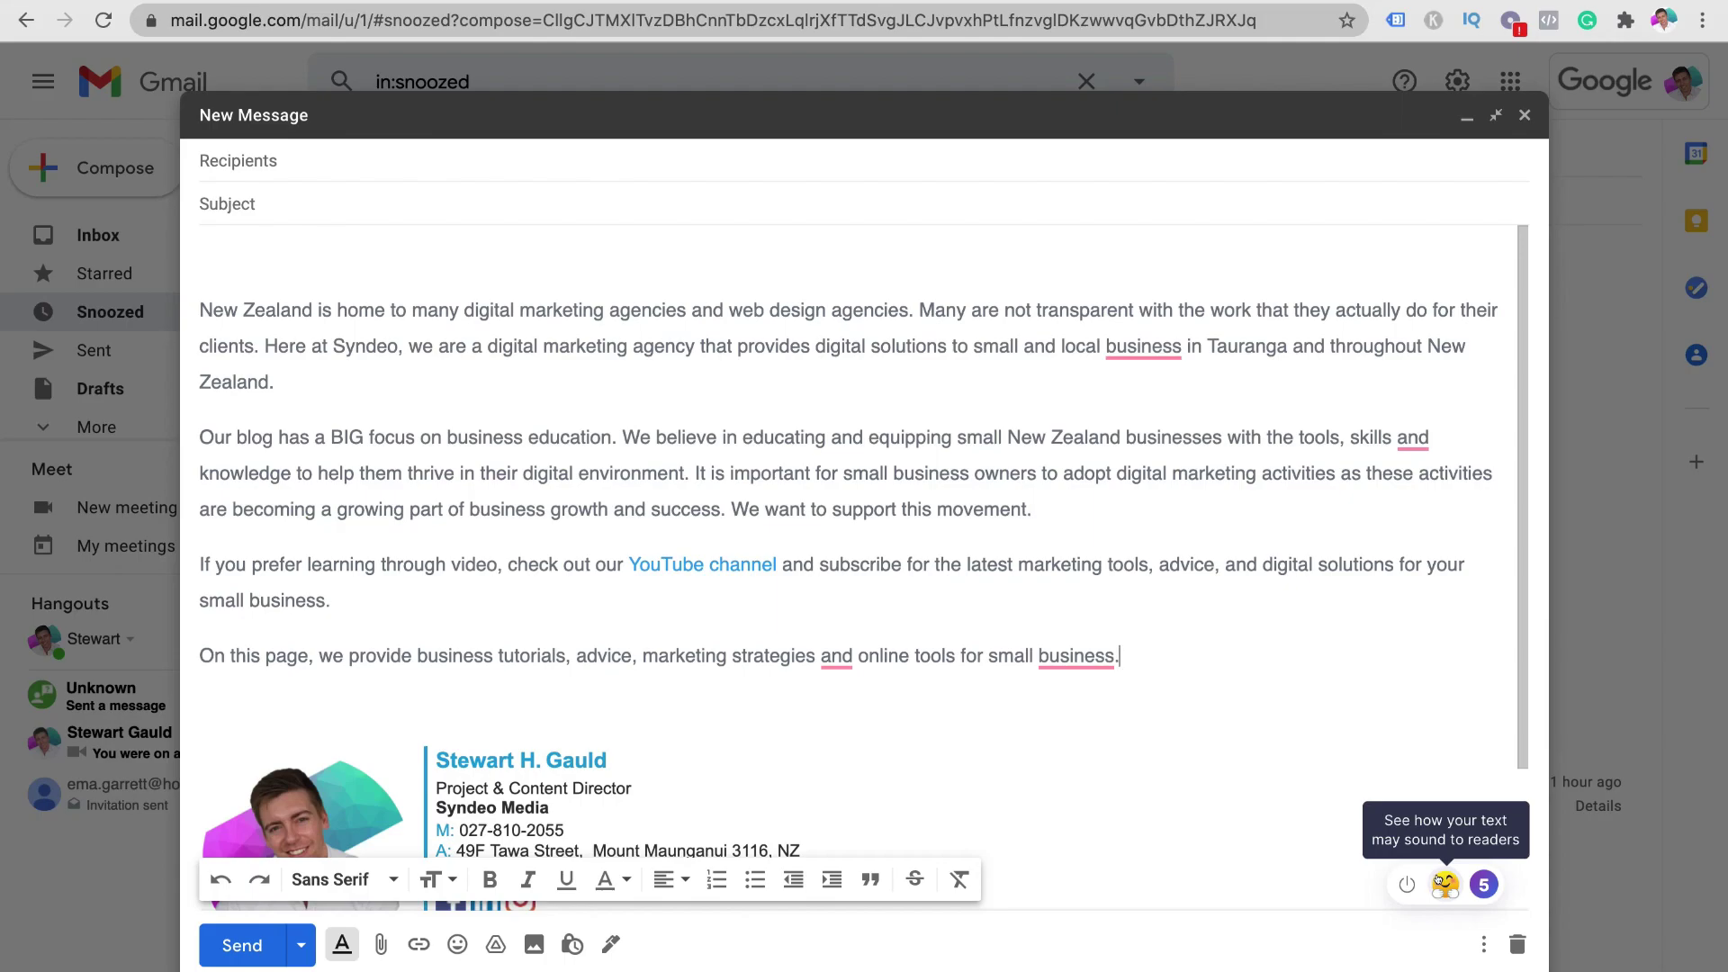
Step: Open the Grammarly sidebar for the draft and advance to the third of four suggestions
left_click(1483, 883)
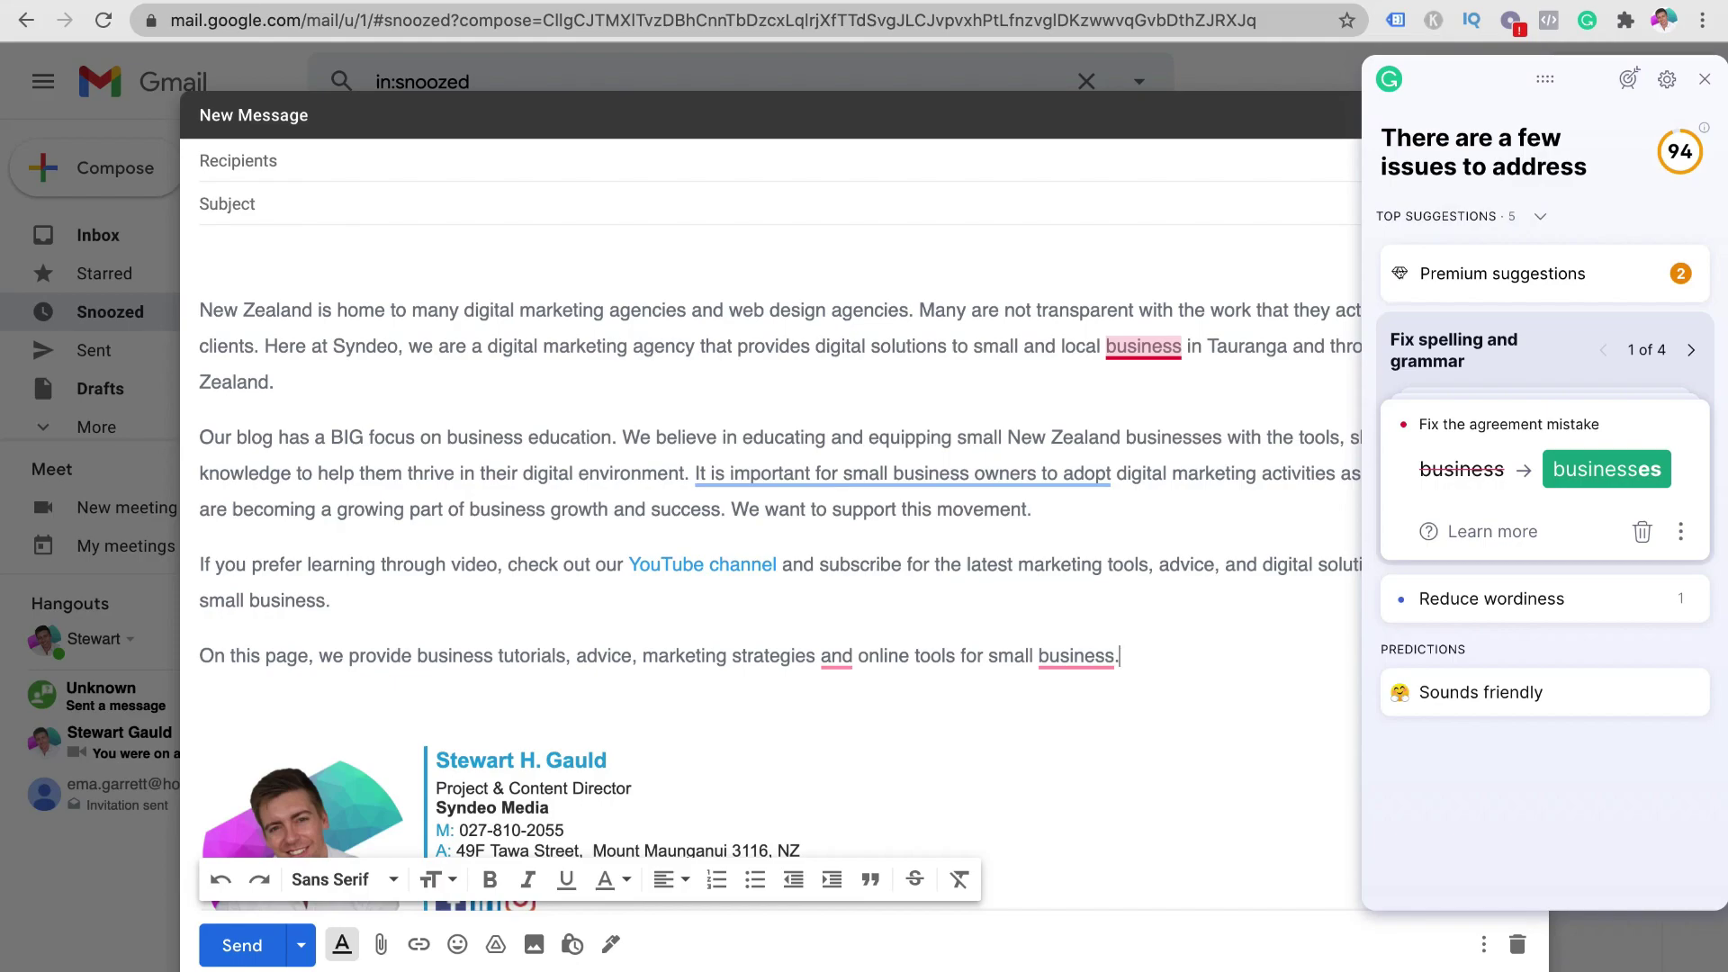
left_click(1690, 351)
left_click(1690, 351)
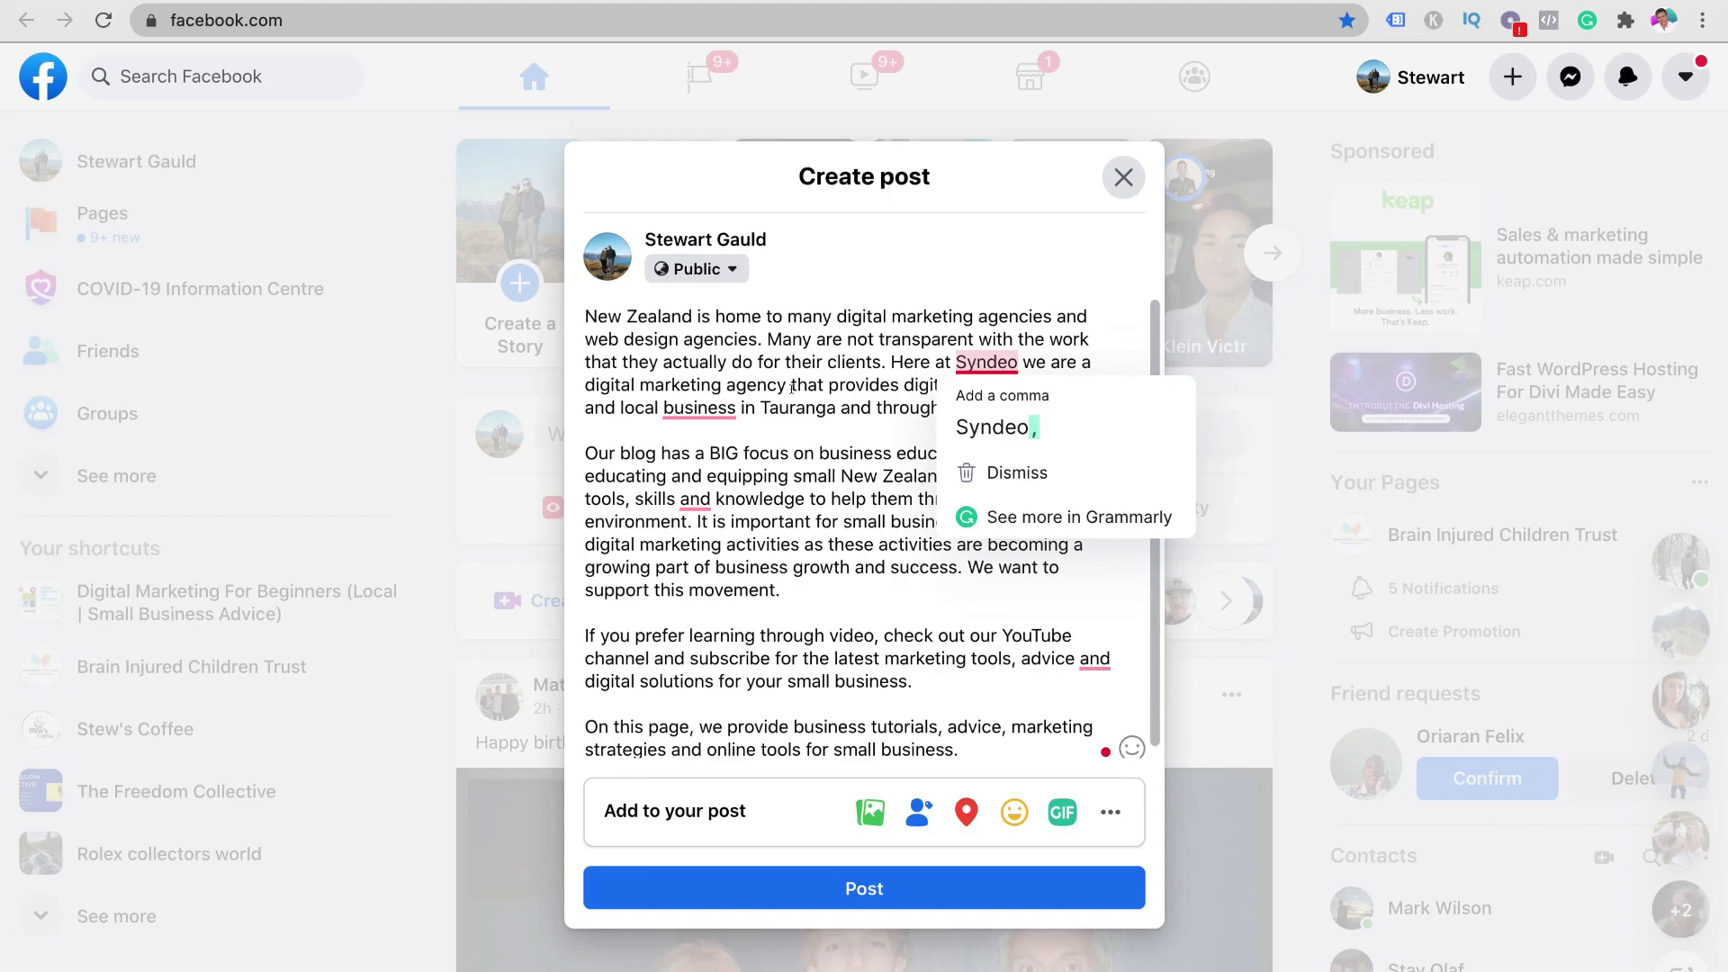
Step: Open and then close the Grammarly suggestions panel for the Facebook post
mouse_move(712, 406)
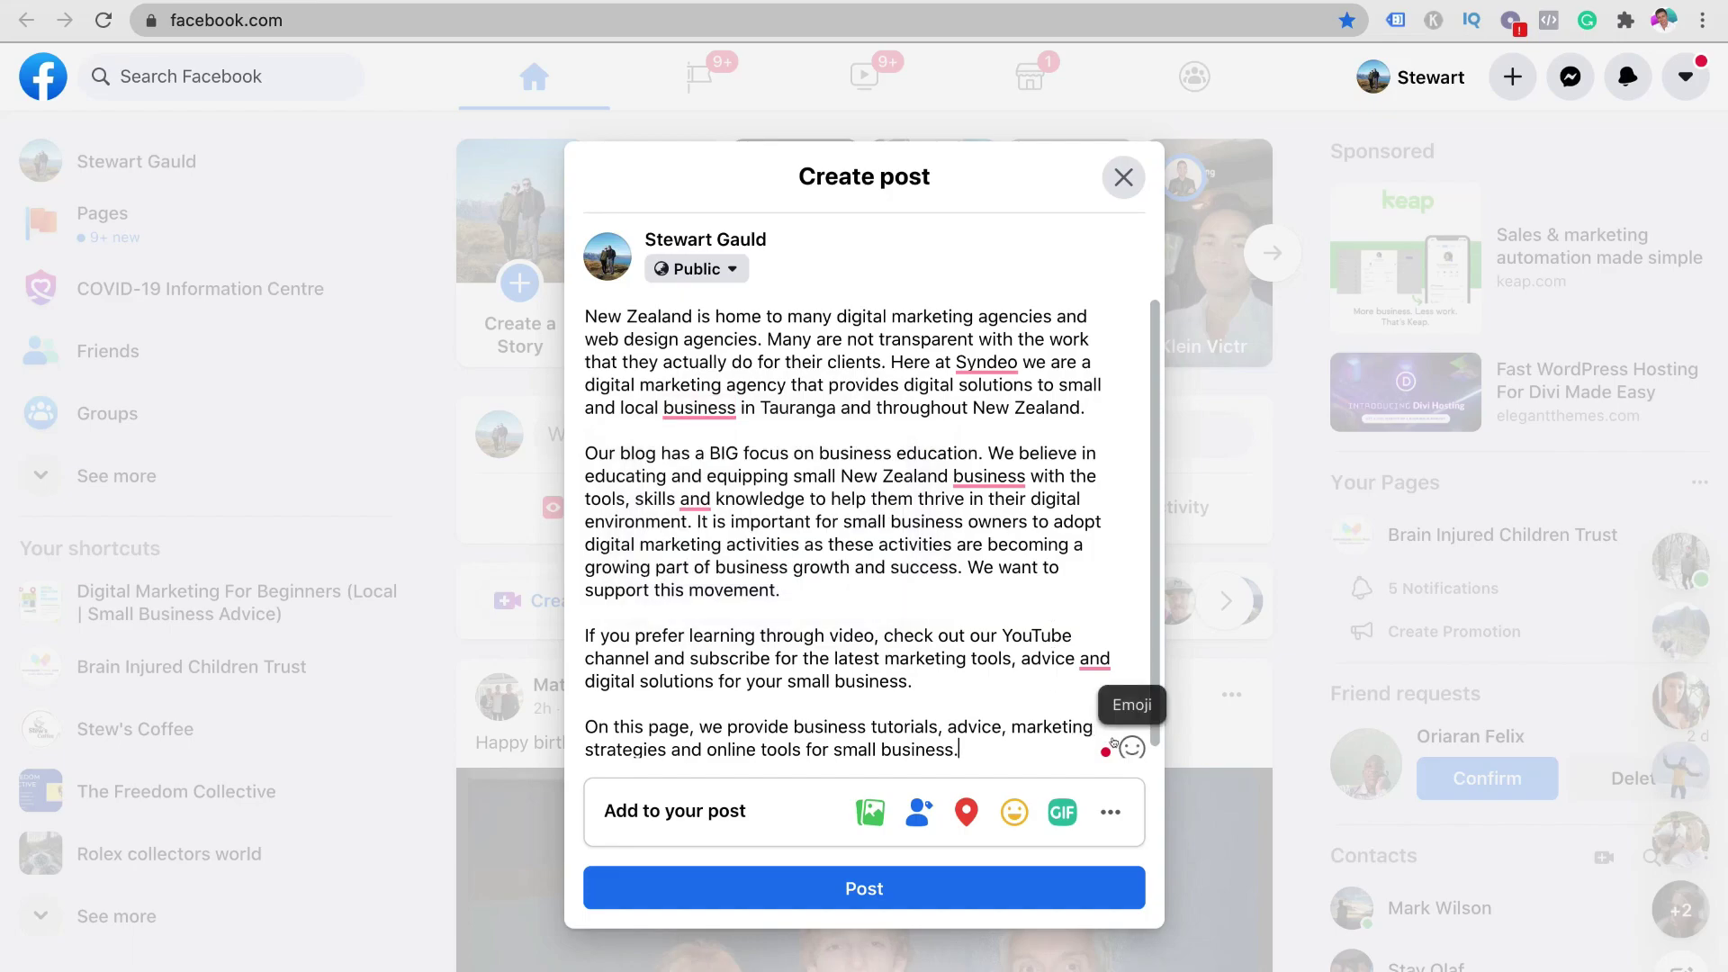
left_click(1092, 739)
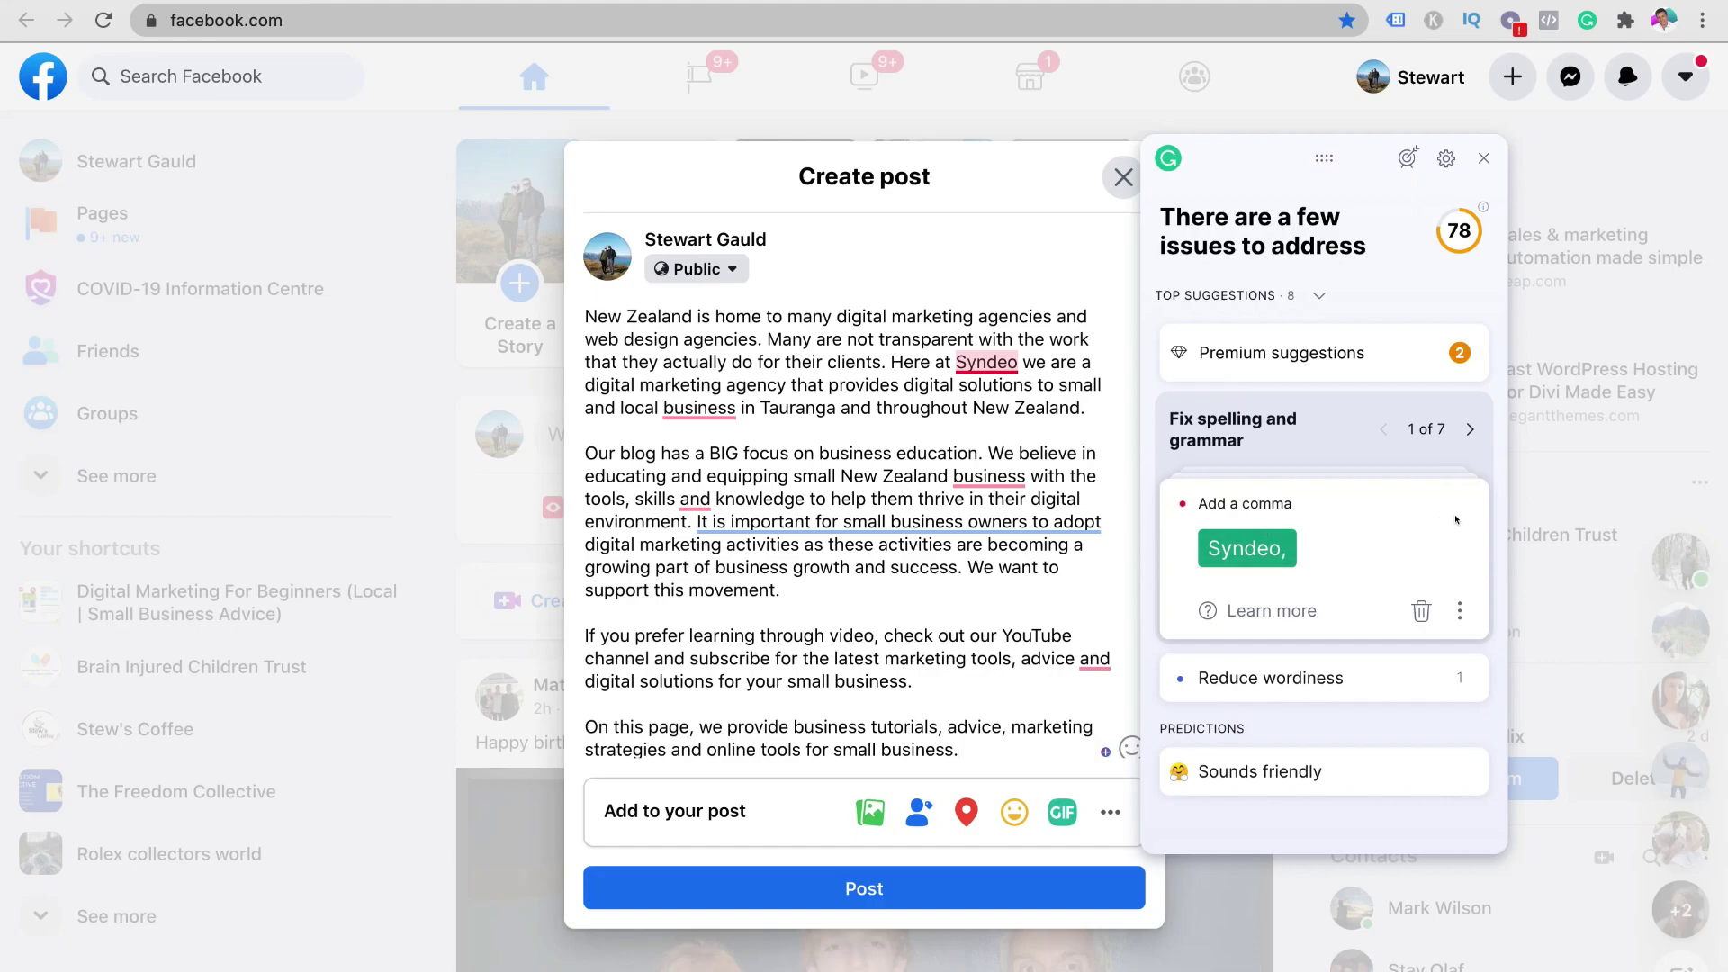
left_click(1480, 159)
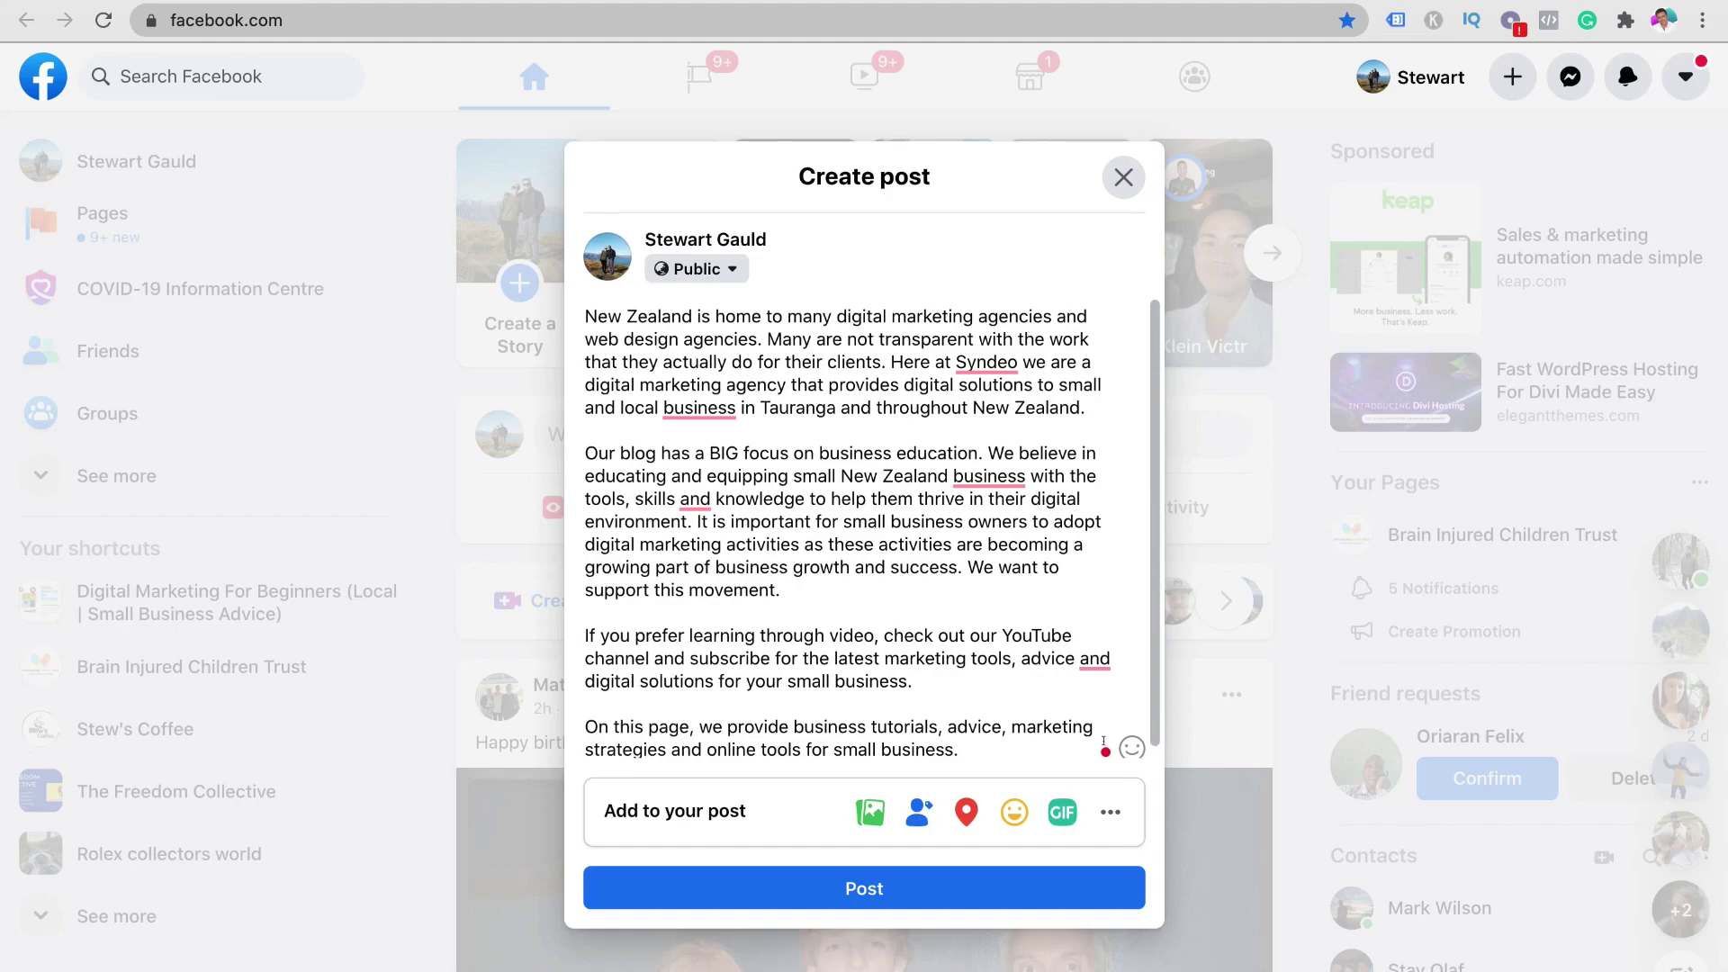
Step: Choose Keep It Working so Grammarly stays active on facebook.com
mouse_move(1099, 751)
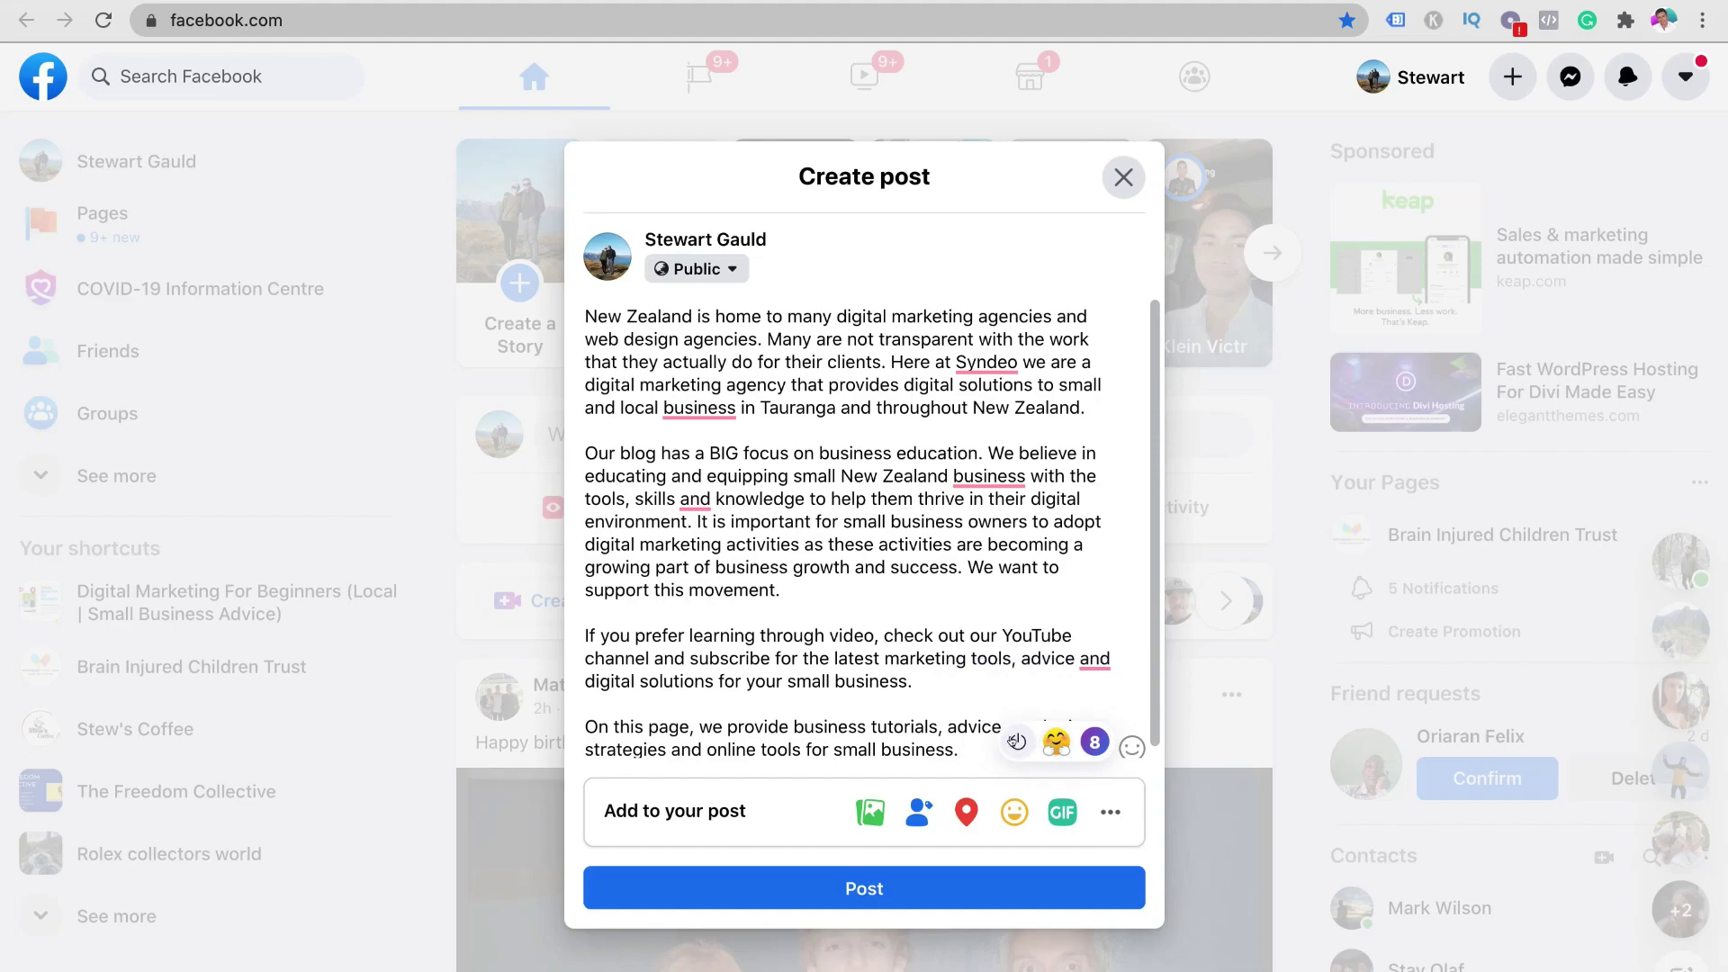
left_click(1016, 742)
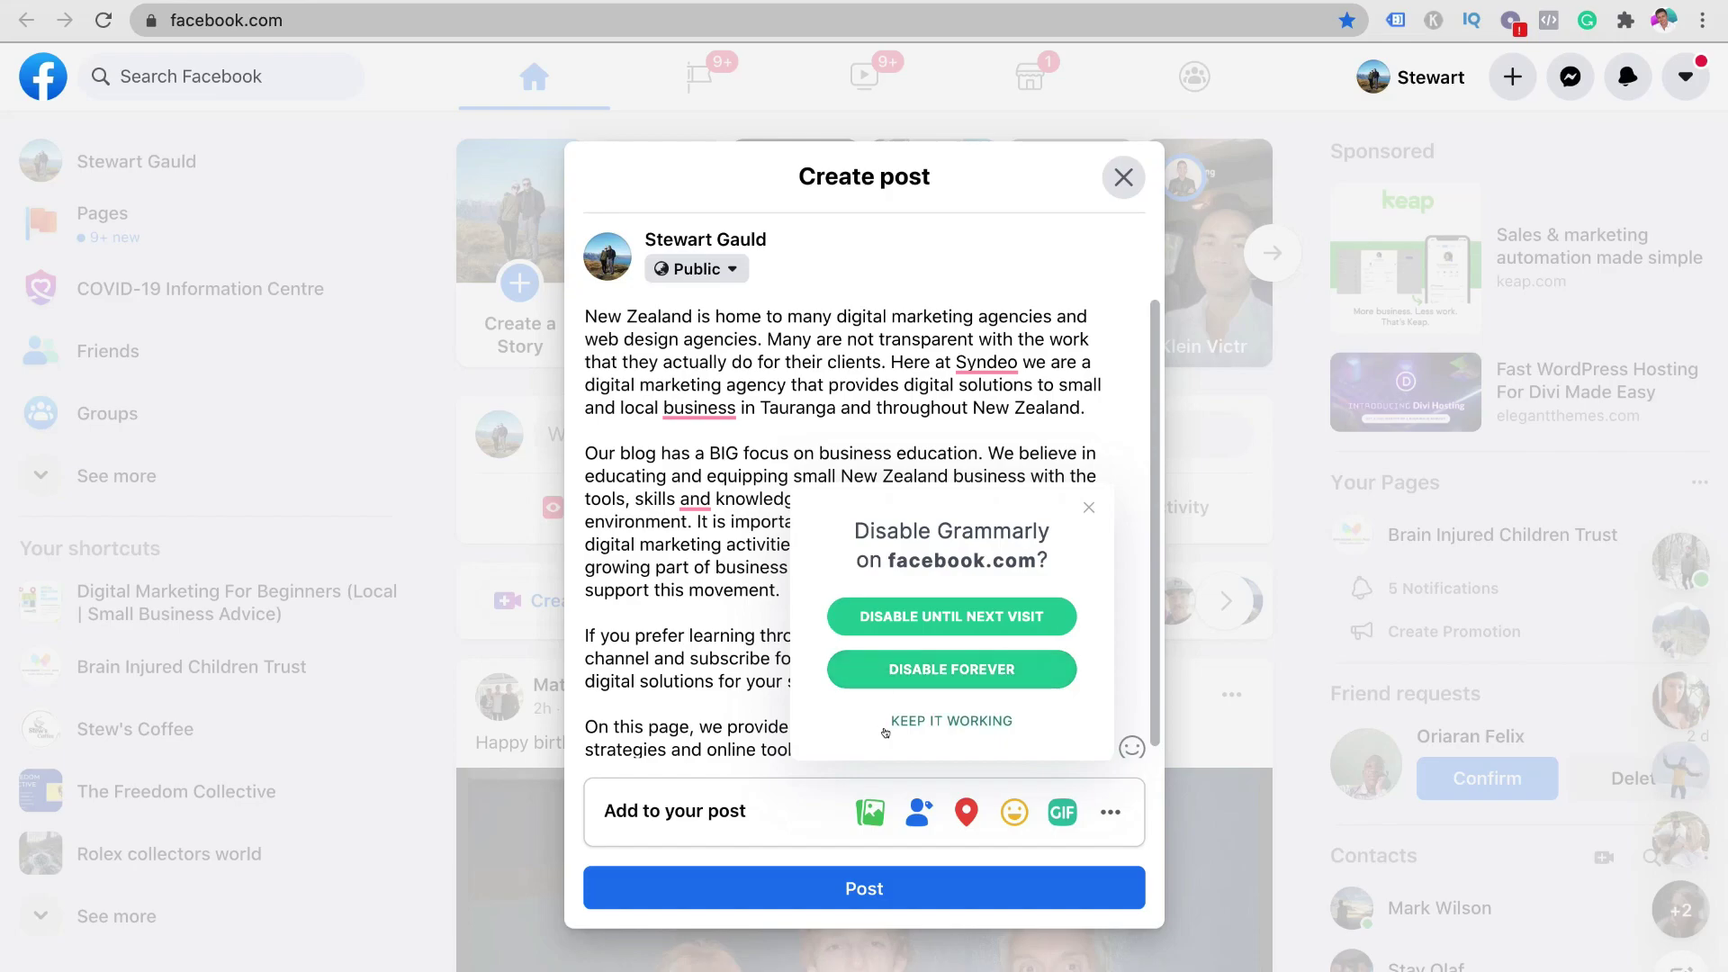
left_click(937, 718)
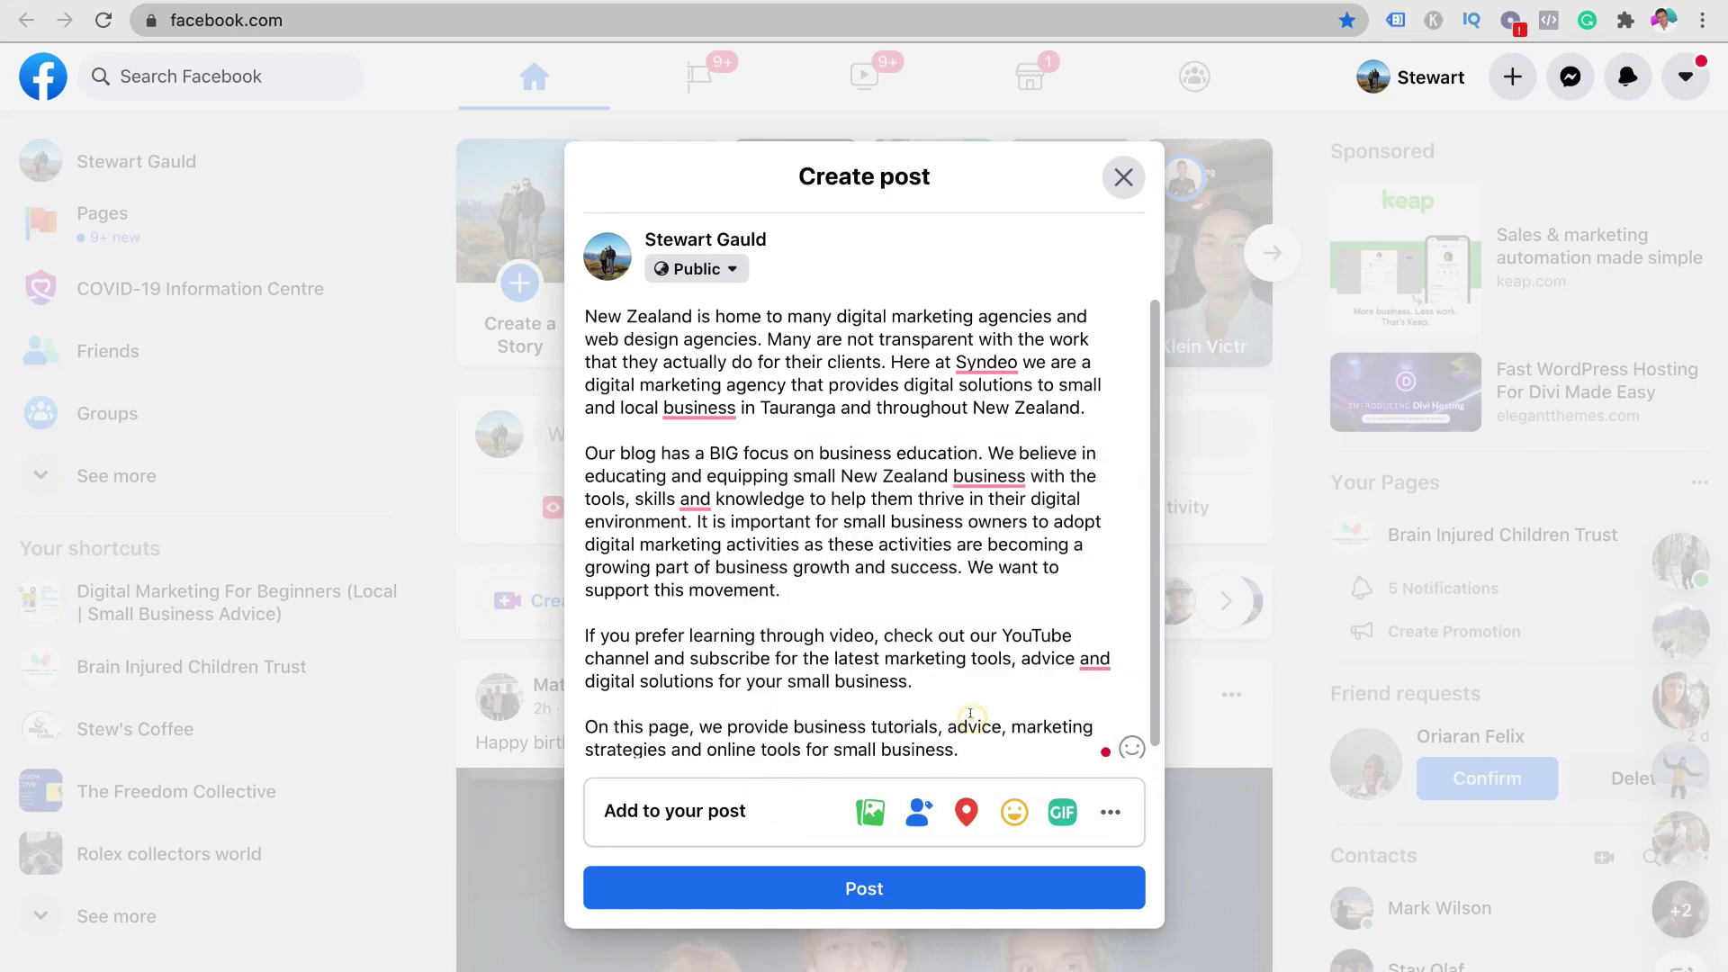